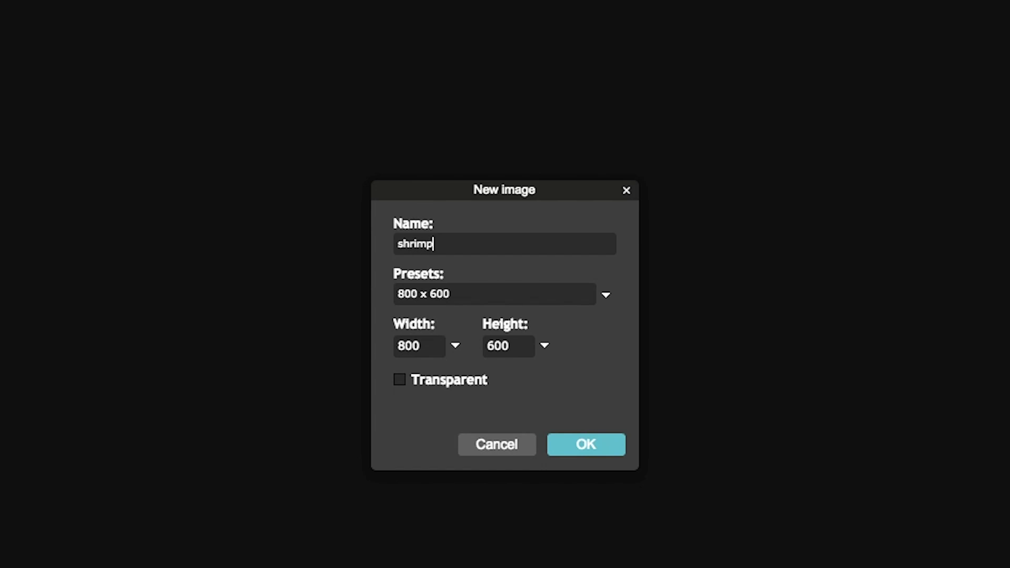
- Name the new image "shrimp blimp" and apply the 1024 x 768 size preset
type("blimp")
left_click(606, 295)
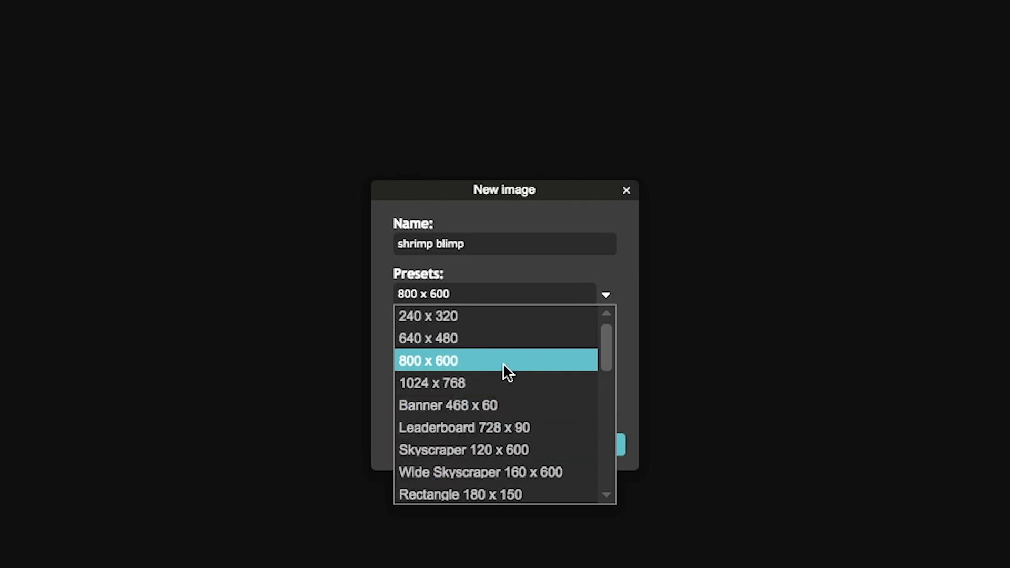
left_click(493, 379)
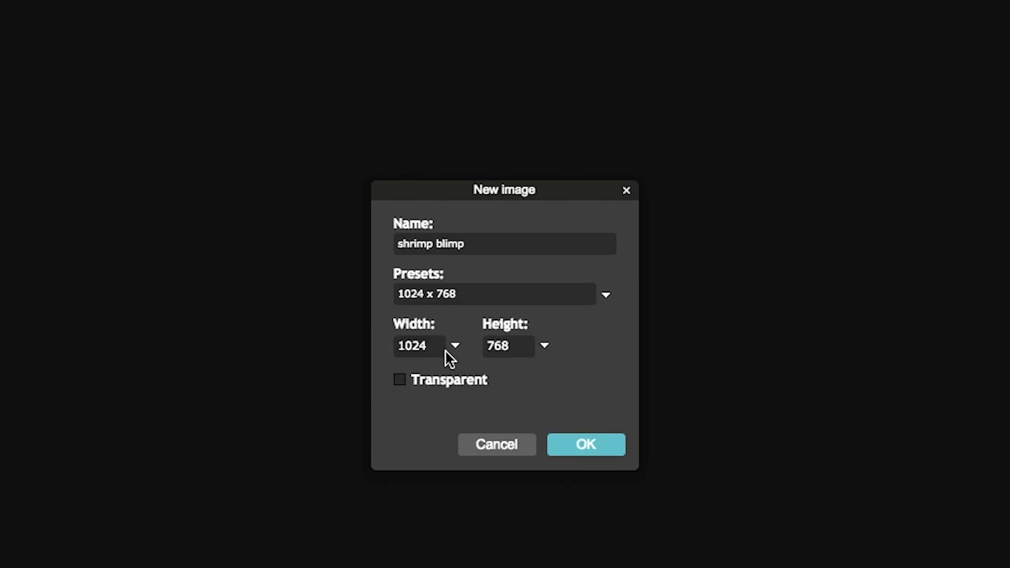
- Set the new image's height to 1024 pixels and create the image
left_click(545, 346)
left_click_drag(450, 376, 473, 375)
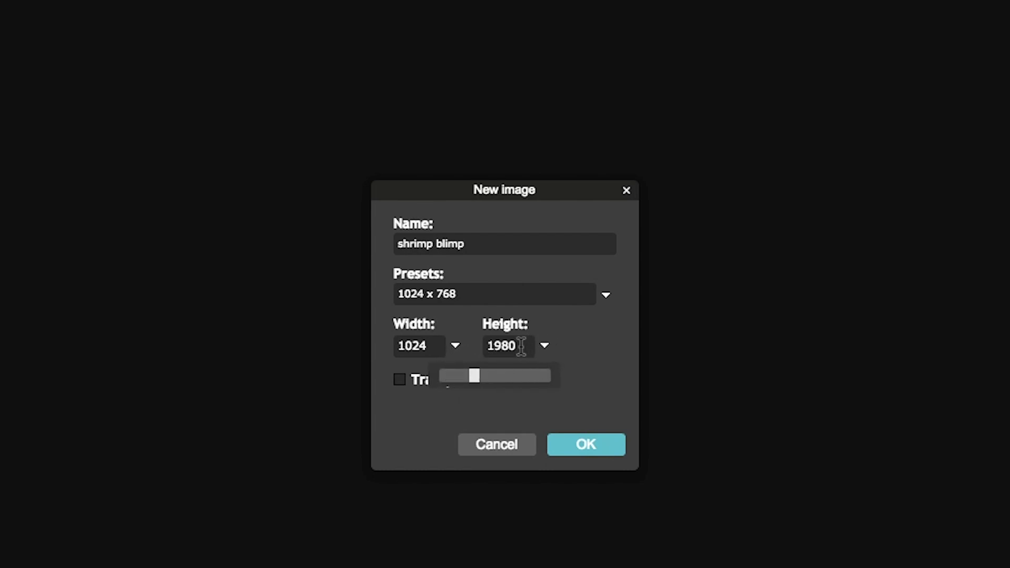
left_click(522, 346)
key("BackSpace")
key("BackSpace")
key("BackSpace")
key("BackSpace")
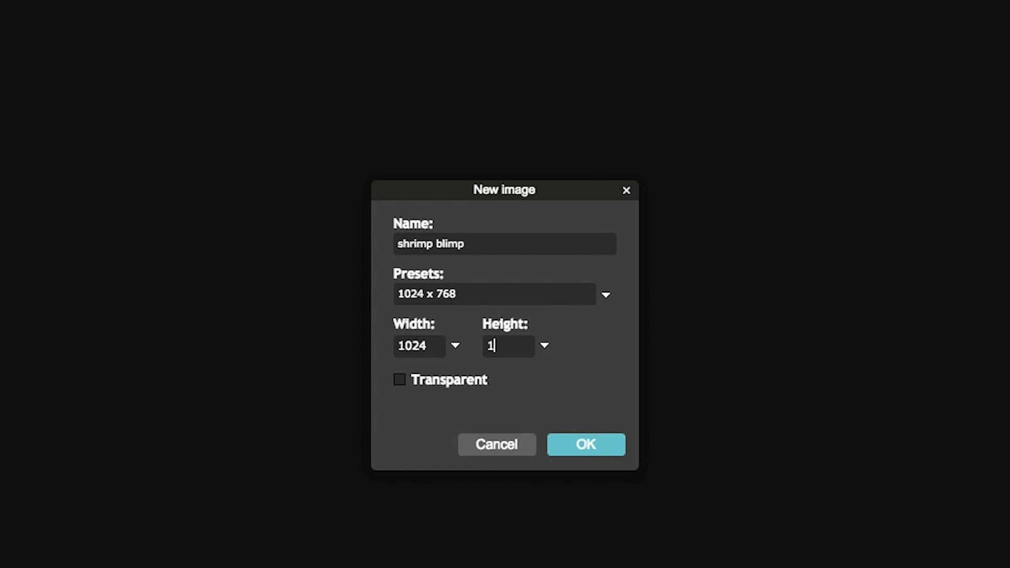
type("1024")
left_click(597, 443)
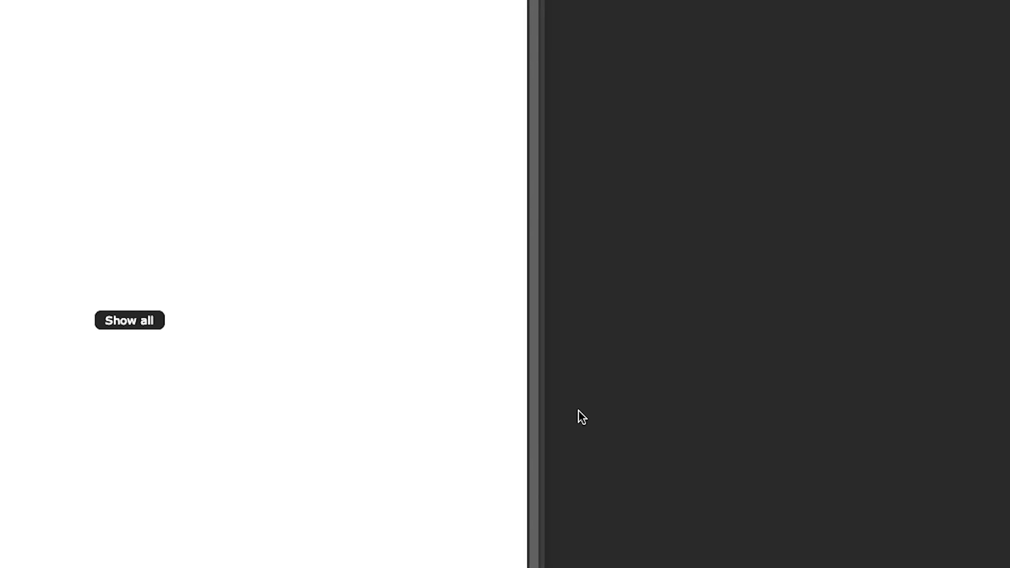
- Maximize the shrimp blimp image window within the editor workspace
left_click_drag(424, 74, 602, 77)
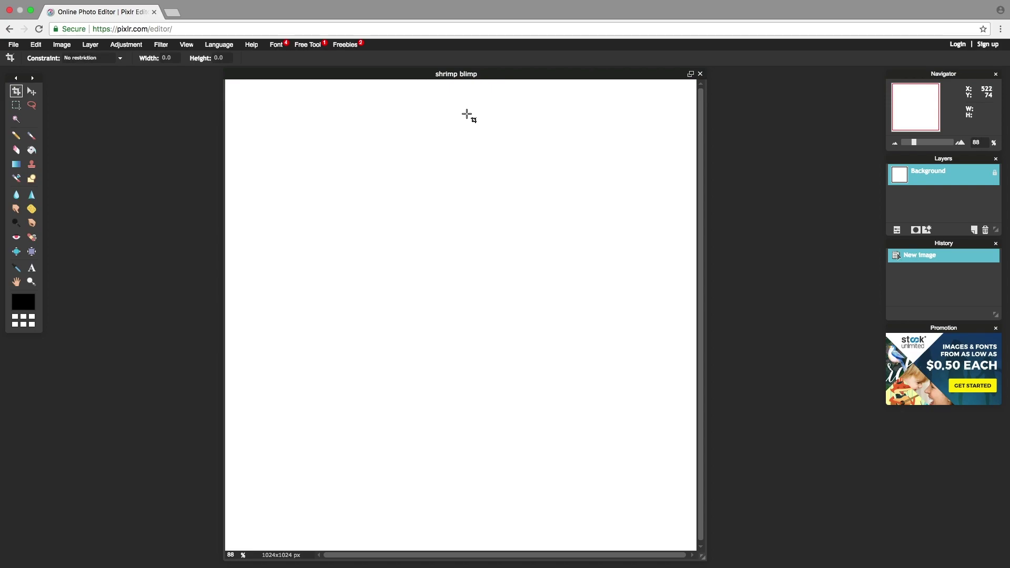
left_click(691, 74)
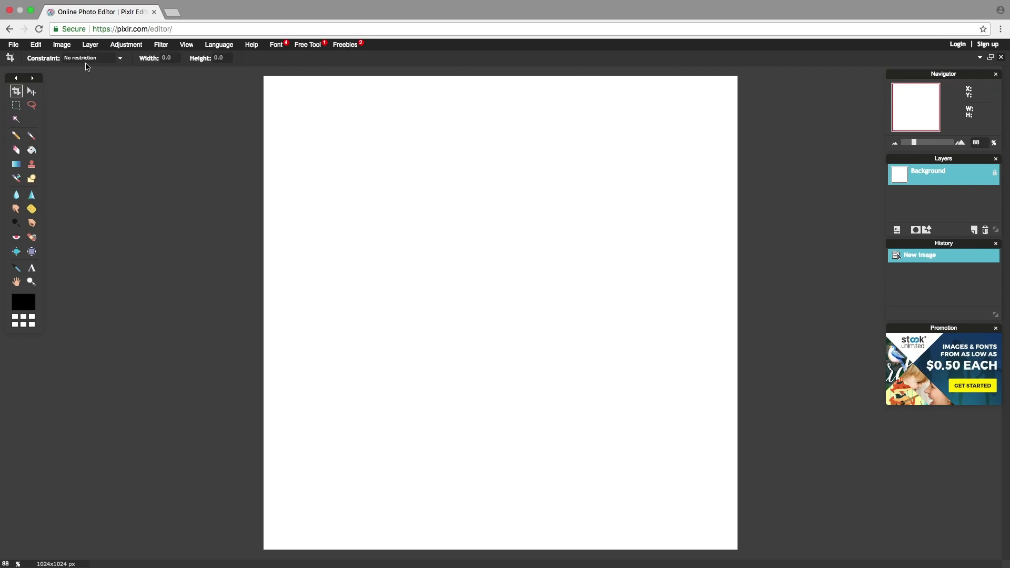
- Try the editor's fullscreen mode, and return to the normal browser view
left_click(186, 46)
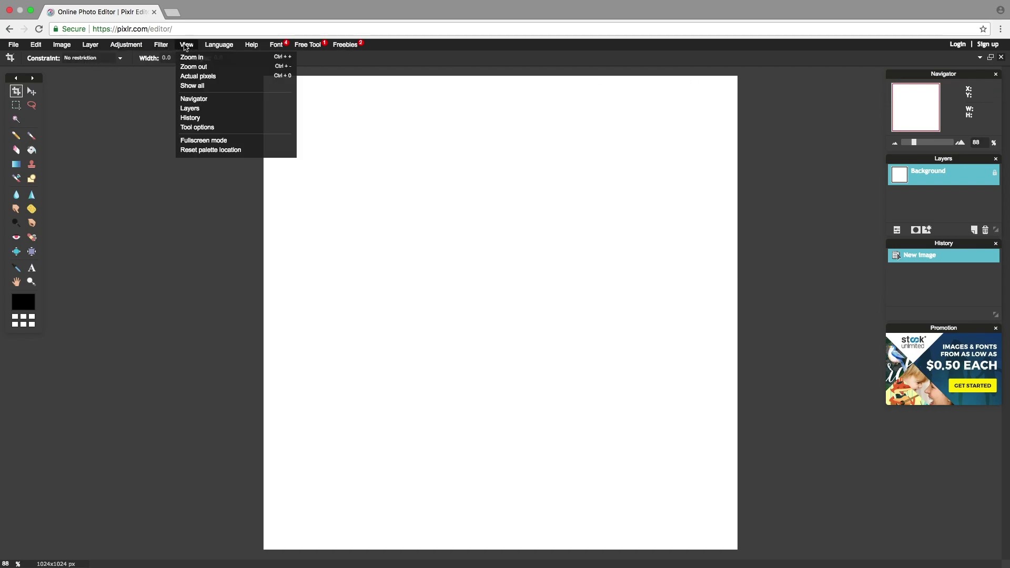
left_click(227, 141)
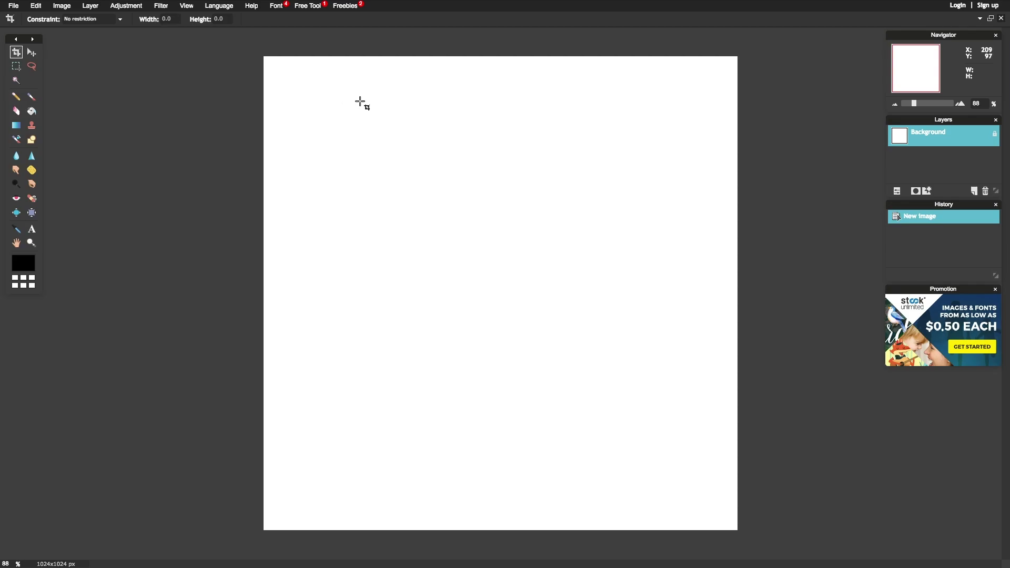
key("Escape")
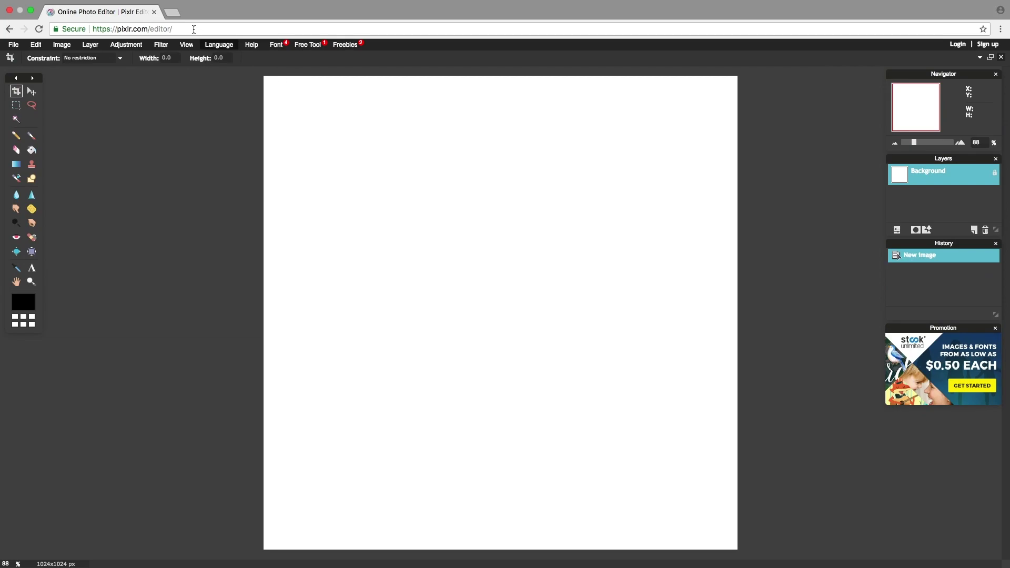
- Search for wikimedia in a new browser tab and open the Wikimedia Commons site
left_click(172, 13)
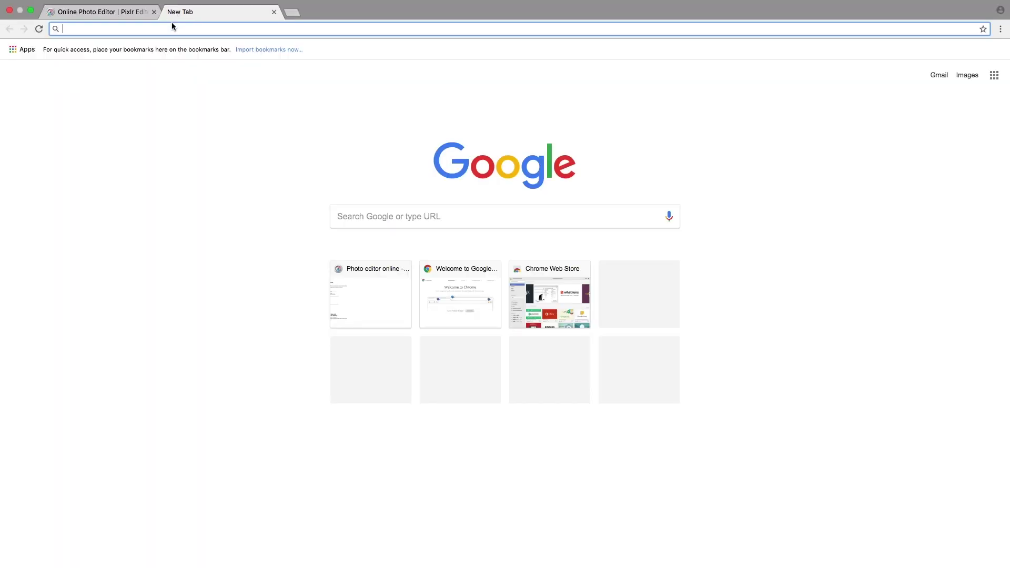
type("wiki")
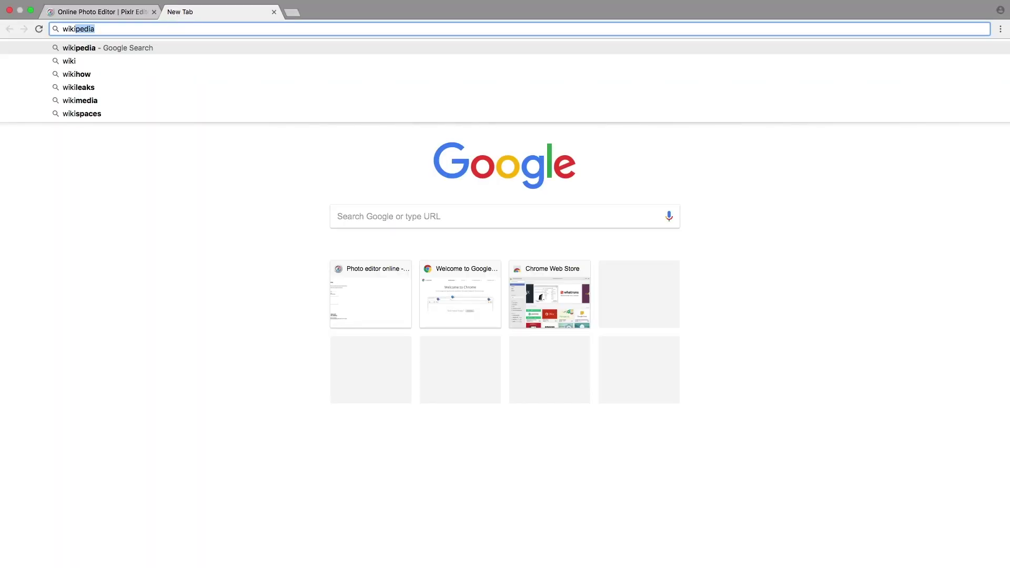
type("media")
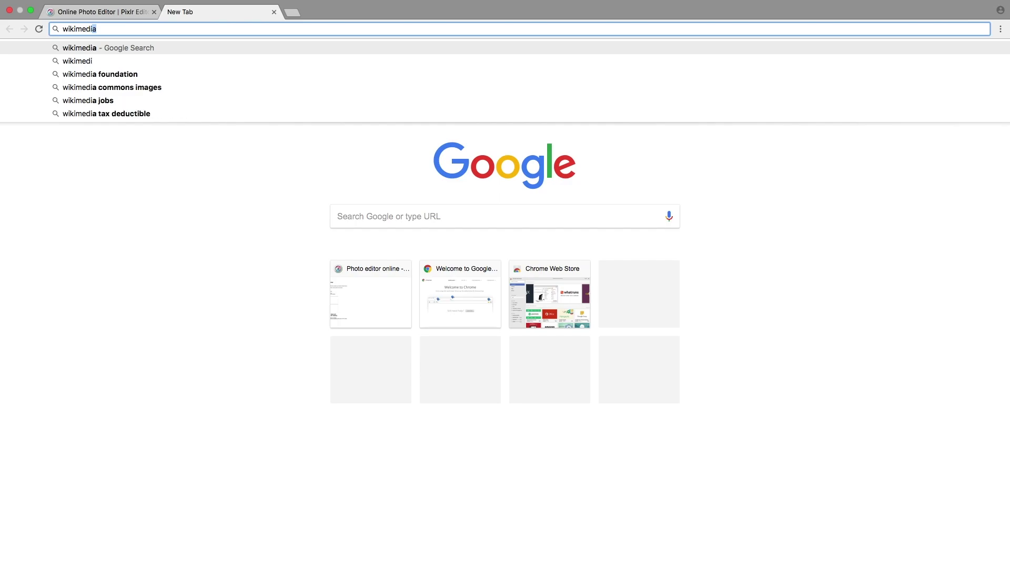
key("Return")
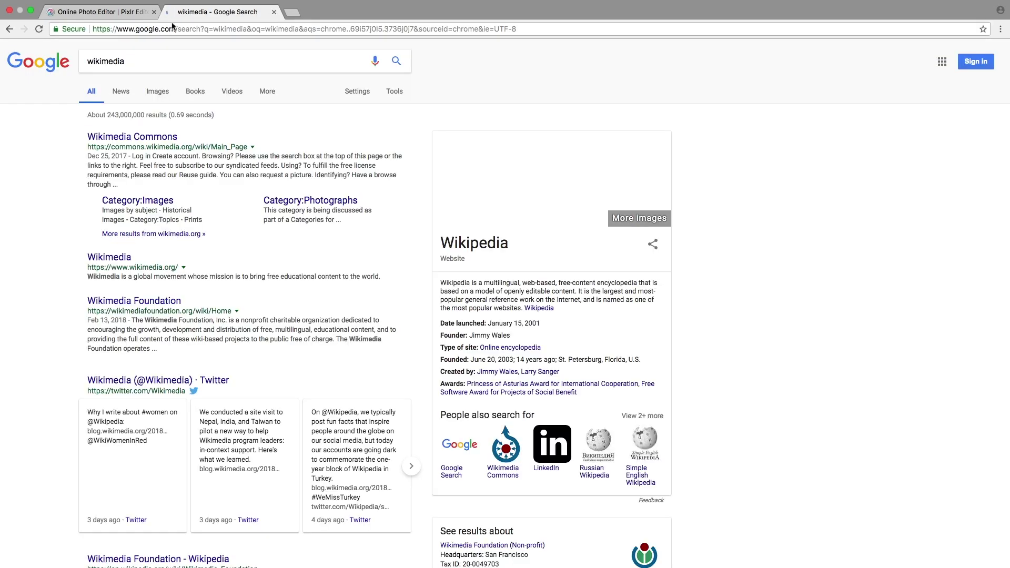
left_click(153, 139)
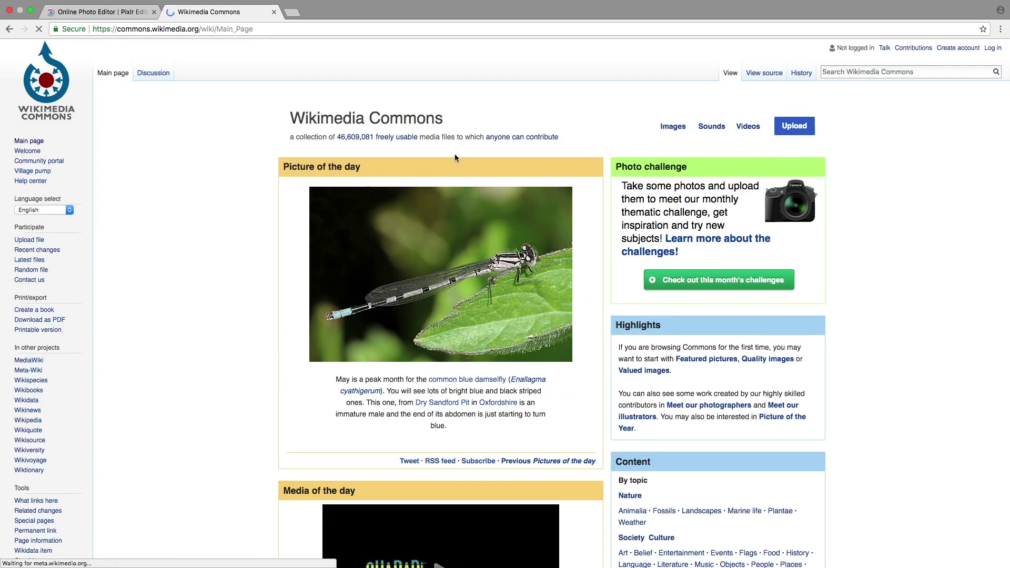
- Search Wikimedia Commons for shrimp and open the picture of the single headless shrimp, Garnele ohne Kopf
left_click(882, 73)
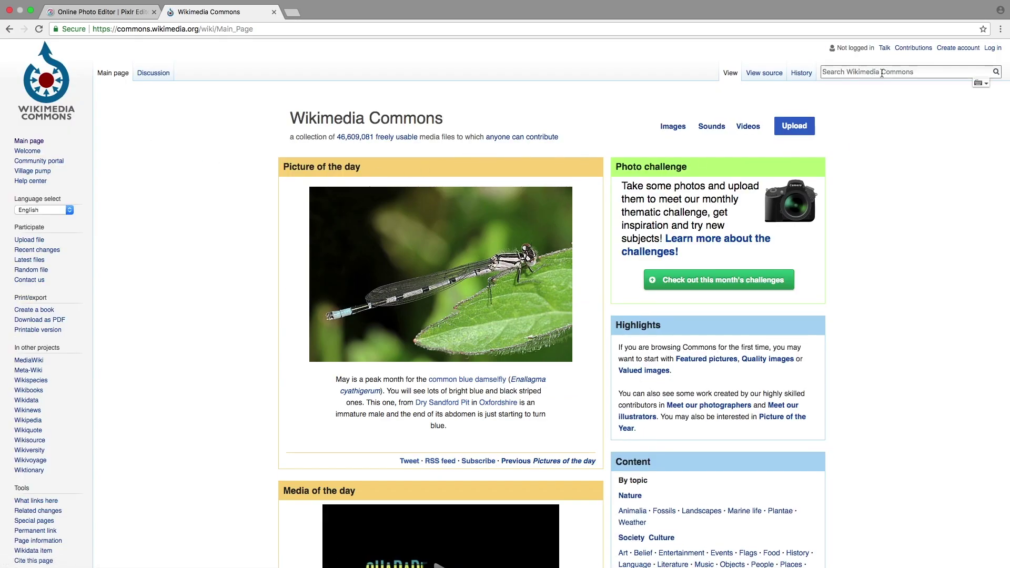
type("shrimp")
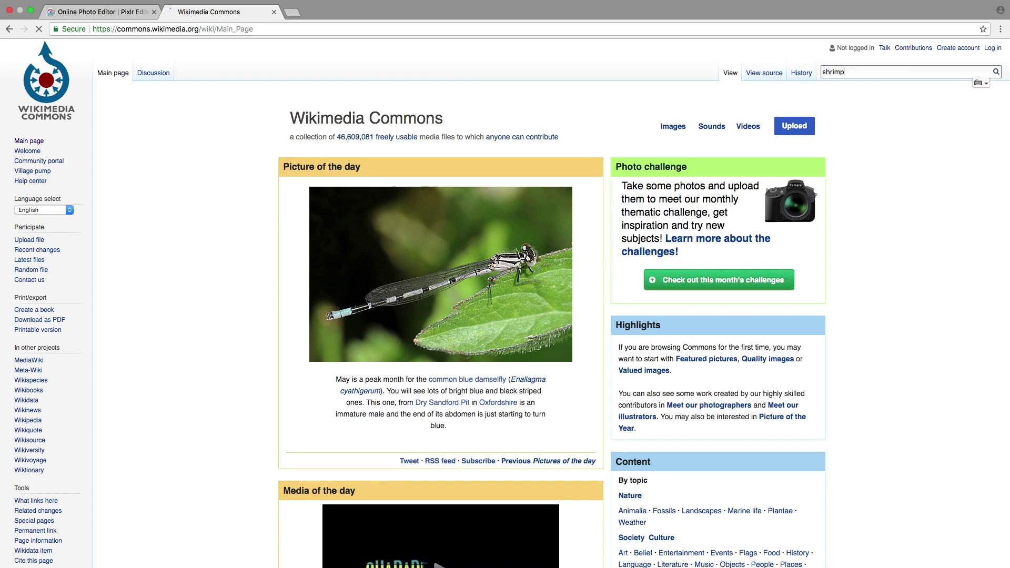
key("Return")
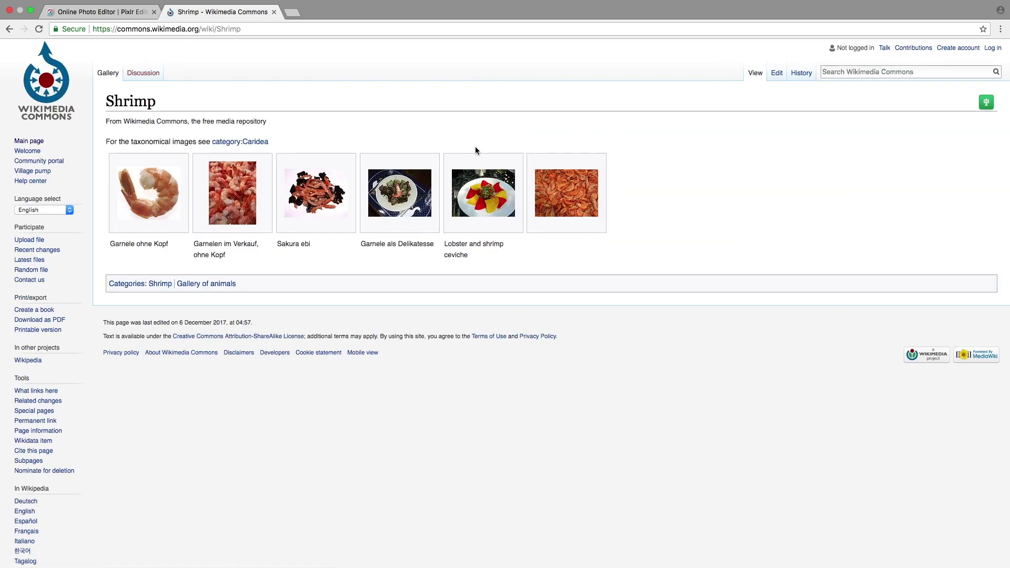
left_click(148, 201)
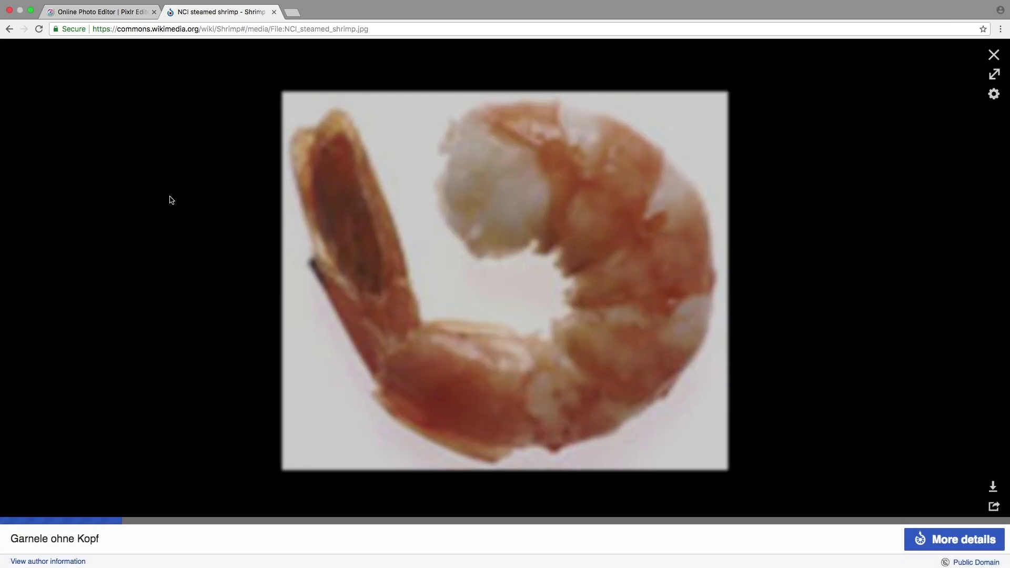
scroll(621, 215, "down", 1)
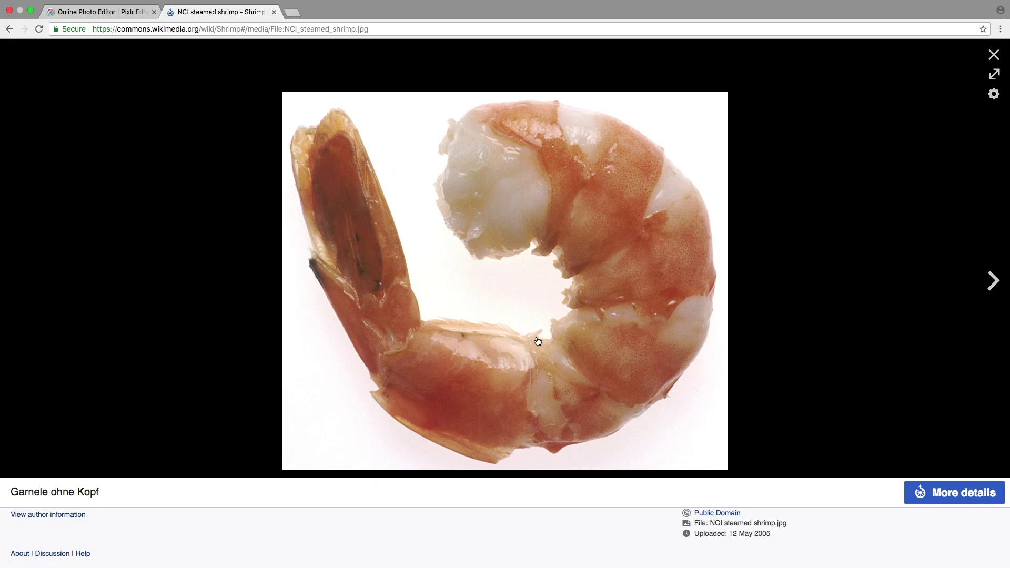
- Save the shrimp picture to the Desktop as the JPEG file NCI_steamed_shrimp
right_click(579, 248)
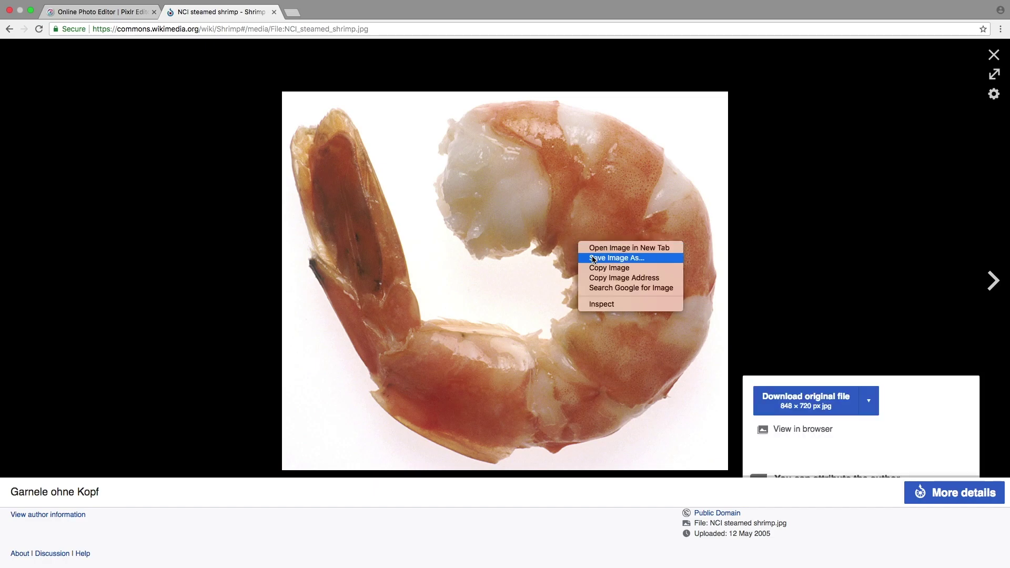
left_click(594, 258)
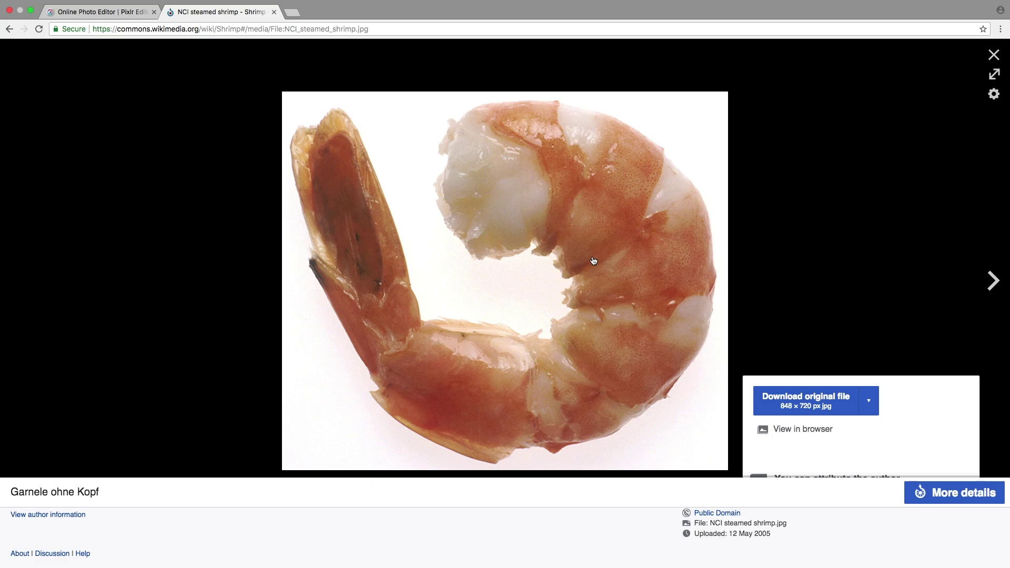
left_click(785, 409)
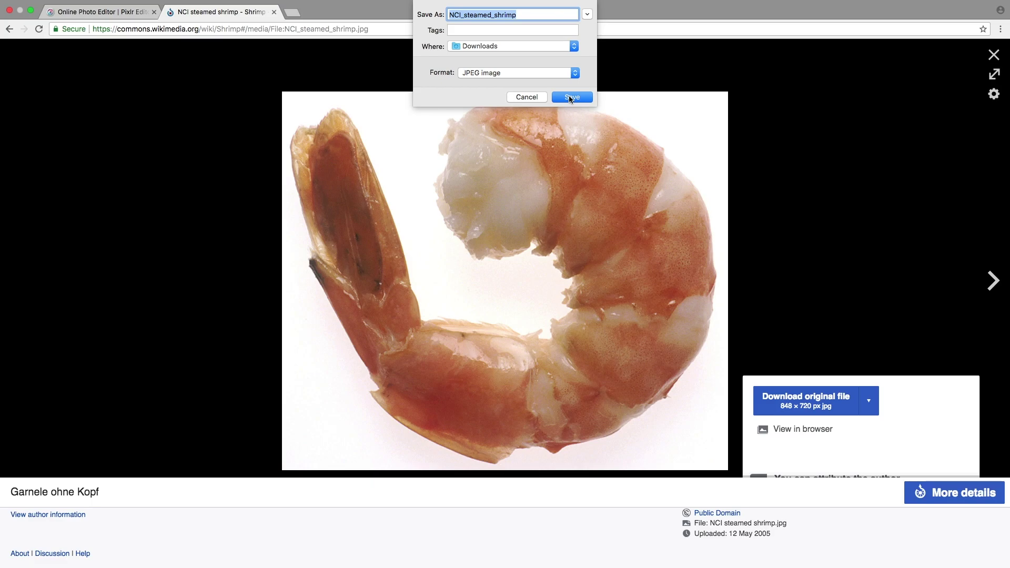
left_click(571, 45)
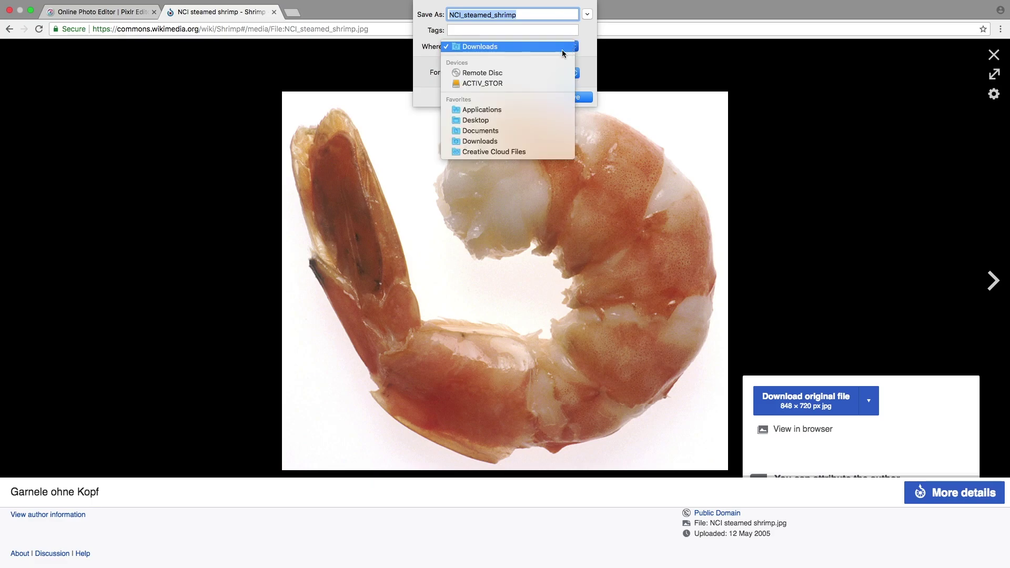
left_click(533, 119)
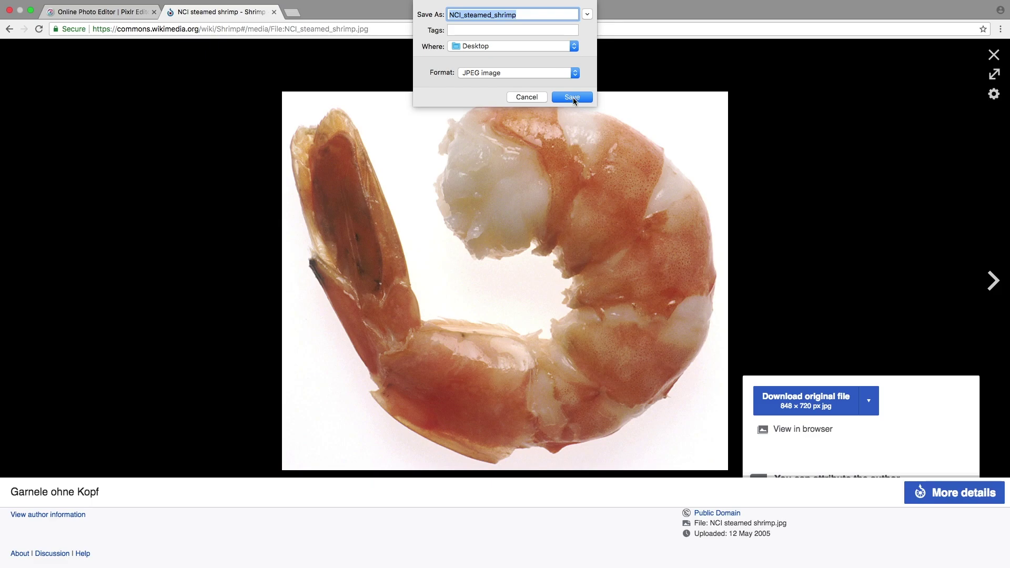
left_click(573, 97)
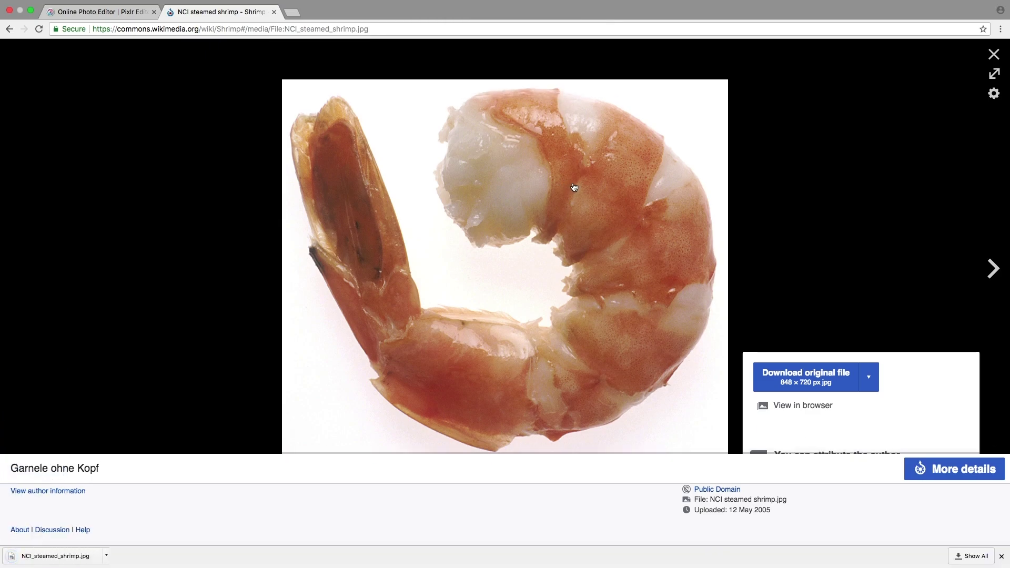
- Go back to the shrimp gallery page and search Wikimedia Commons for blimp
left_click(9, 29)
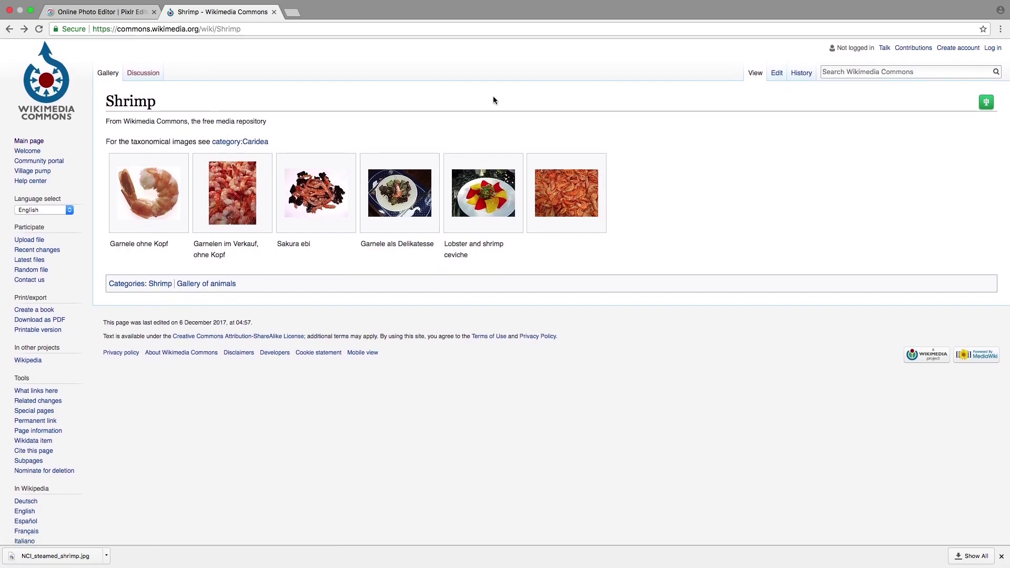
left_click(849, 74)
type("br")
key("BackSpace")
type("limp")
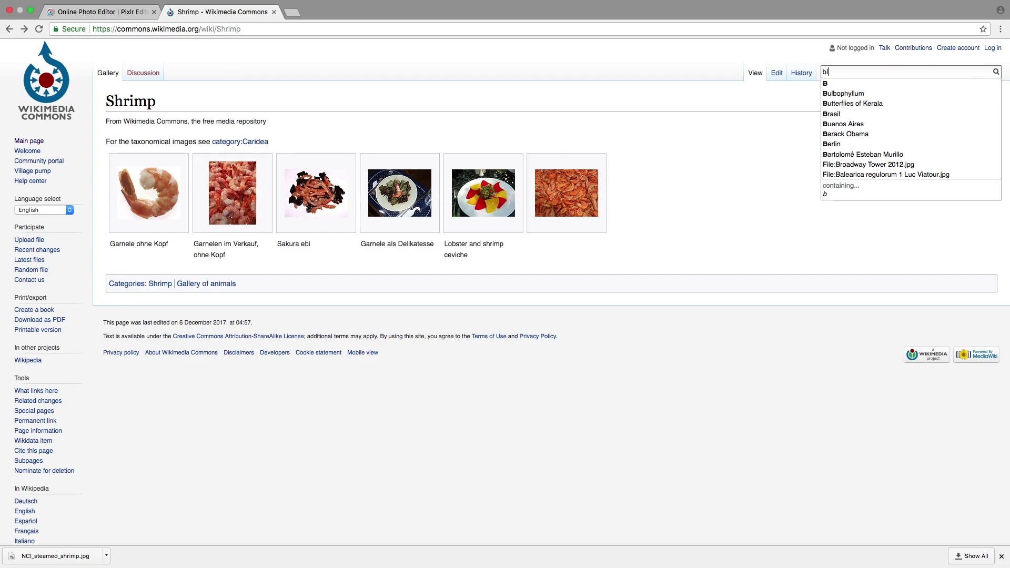
key("Return")
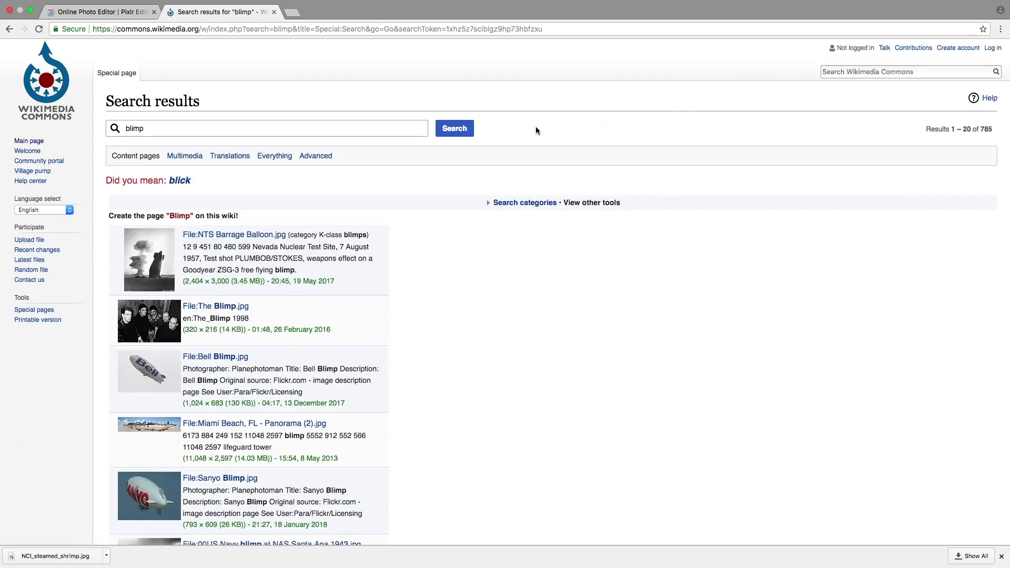
- Find Fuji Blimp.jpg in the blimp search results and open its original full-size image
scroll(225, 324, "down", 5)
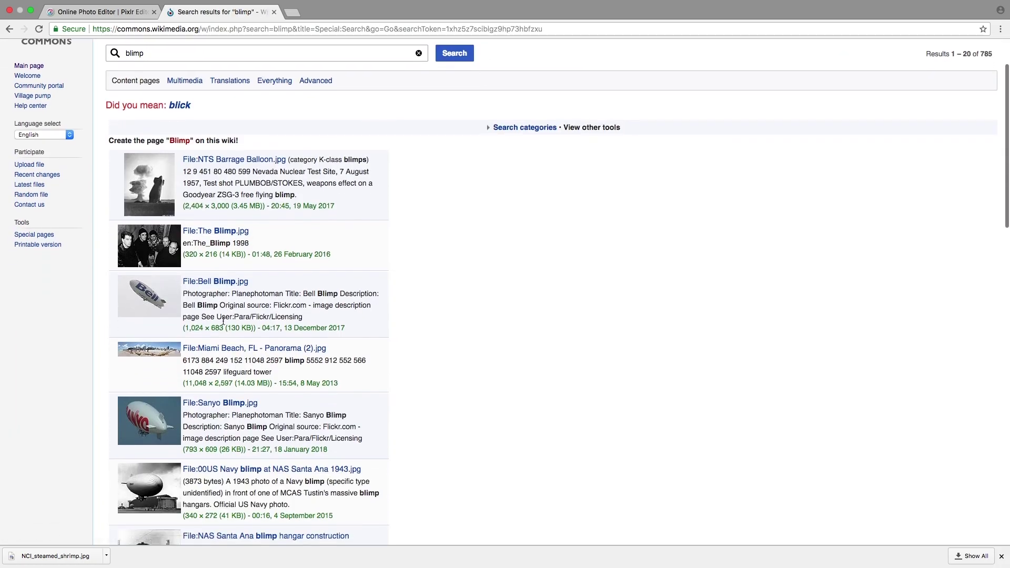
scroll(223, 321, "down", 9)
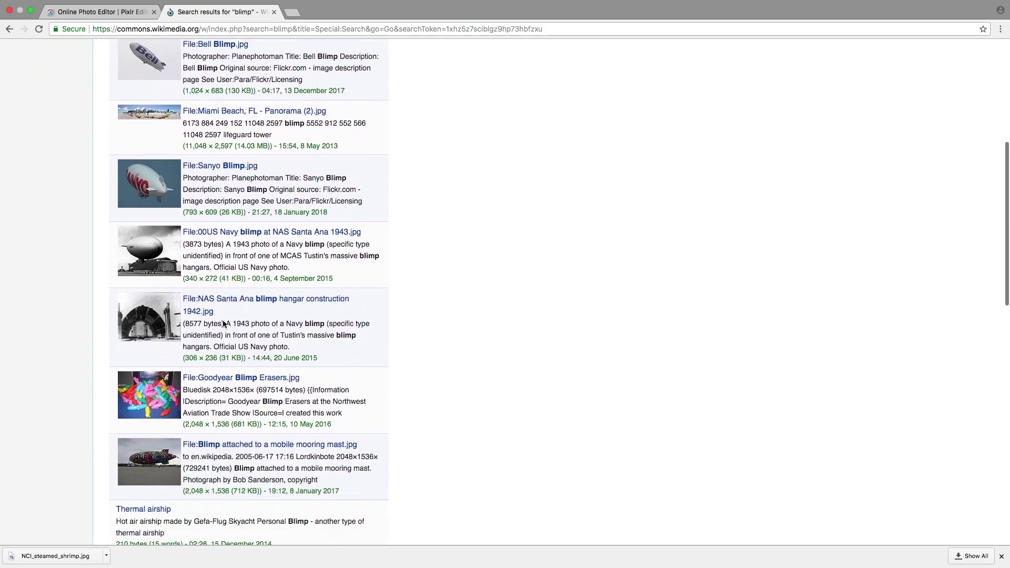
scroll(223, 321, "down", 8)
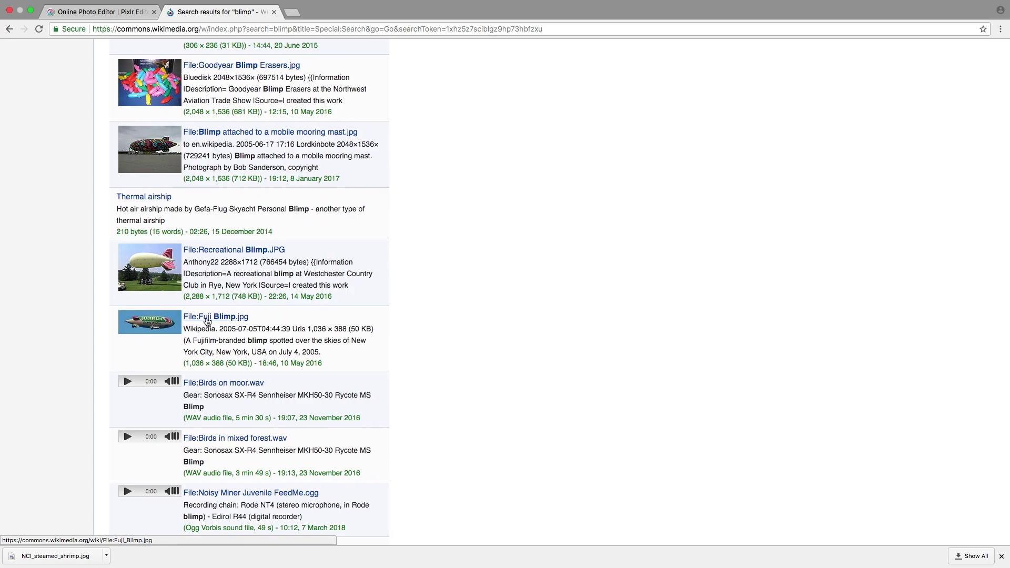
left_click(207, 319)
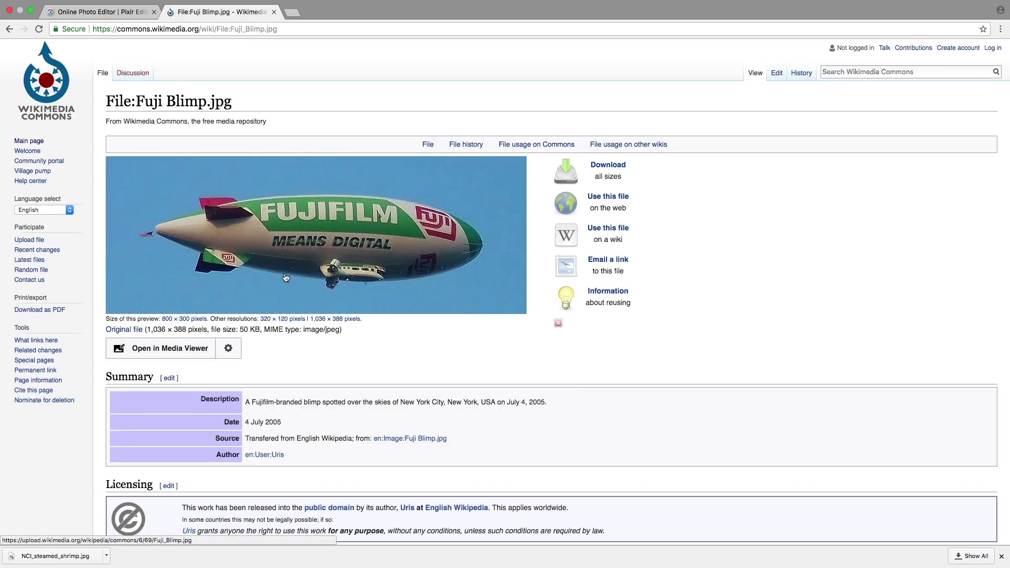
left_click(325, 243)
- Save the blimp picture to the Desktop as the JPEG file Fuji_Blimp and switch back to Pixlr Editor
right_click(571, 277)
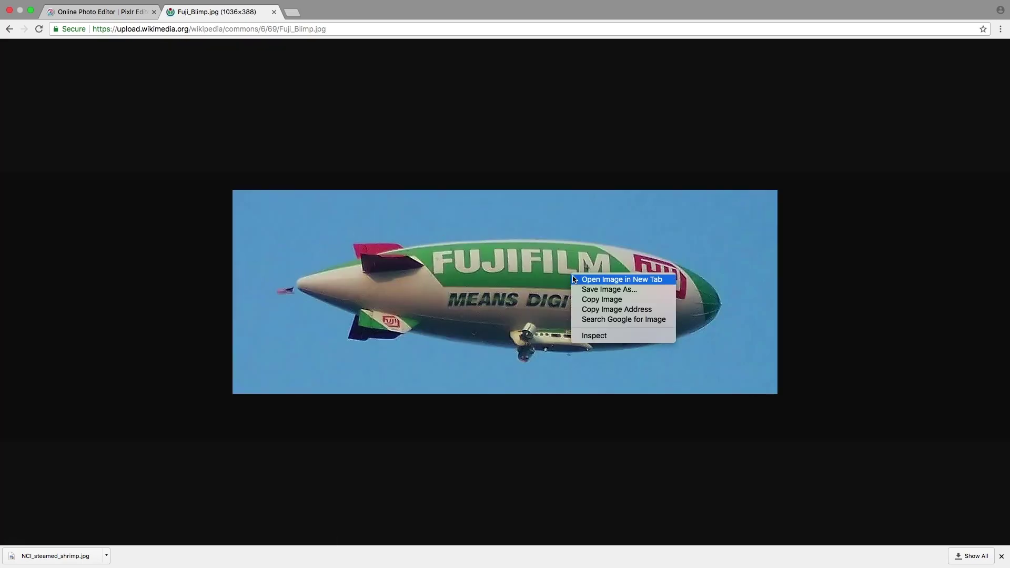
left_click(605, 288)
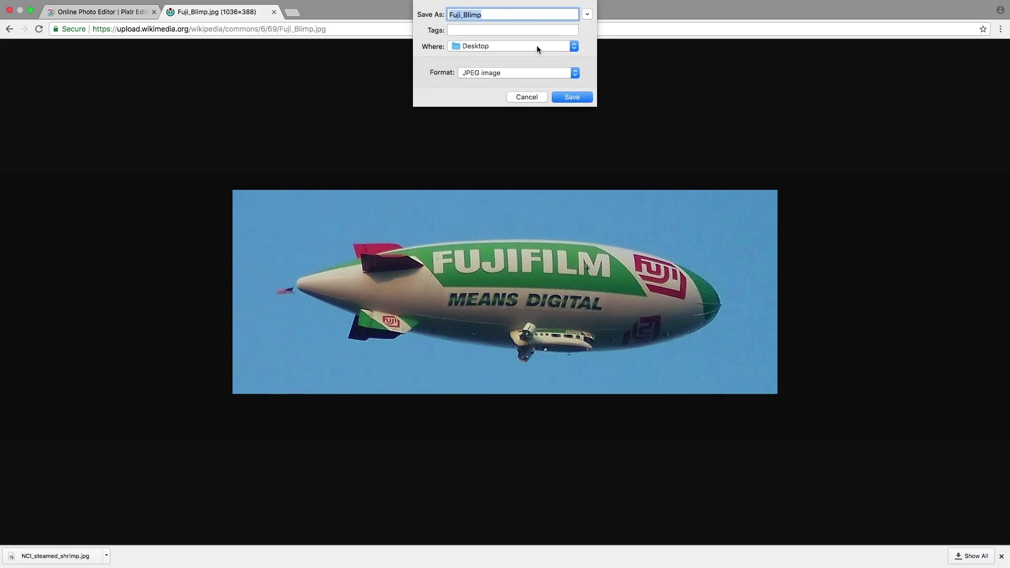
left_click(570, 99)
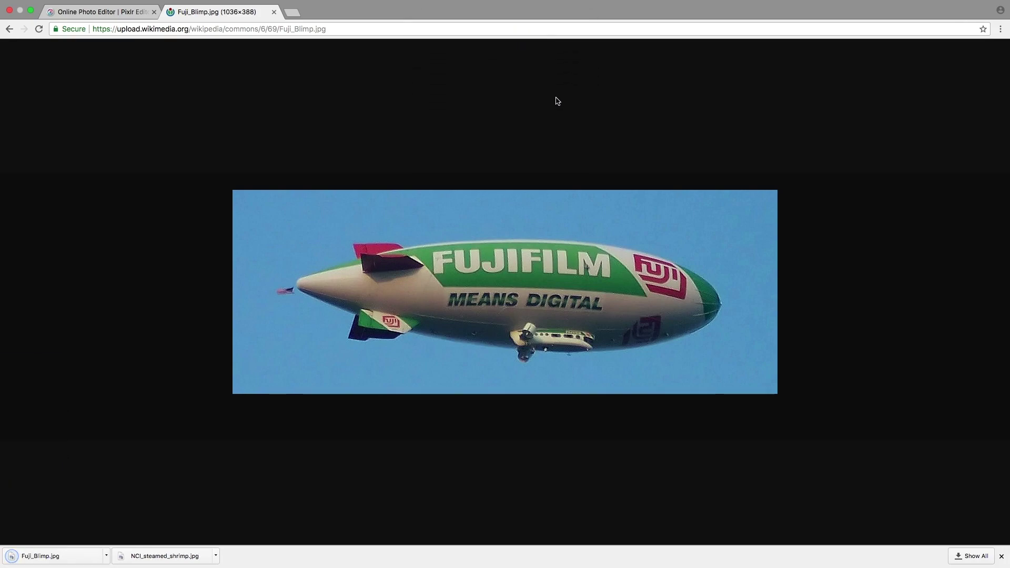
left_click(106, 13)
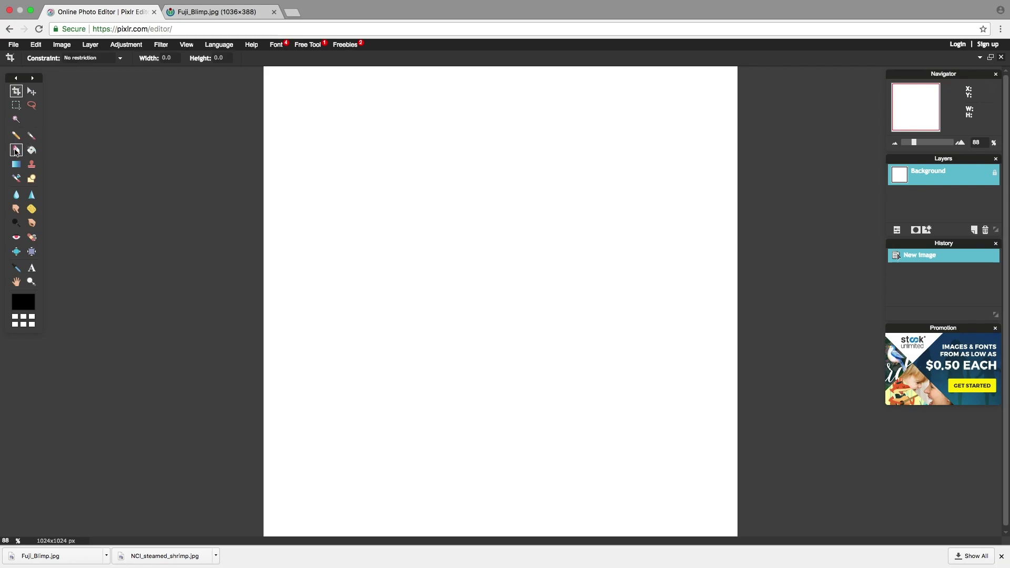
- Draw a freehand Pencil scribble on the Background, then add a new layer and paint a thick black Brush squiggle on it
left_click(16, 135)
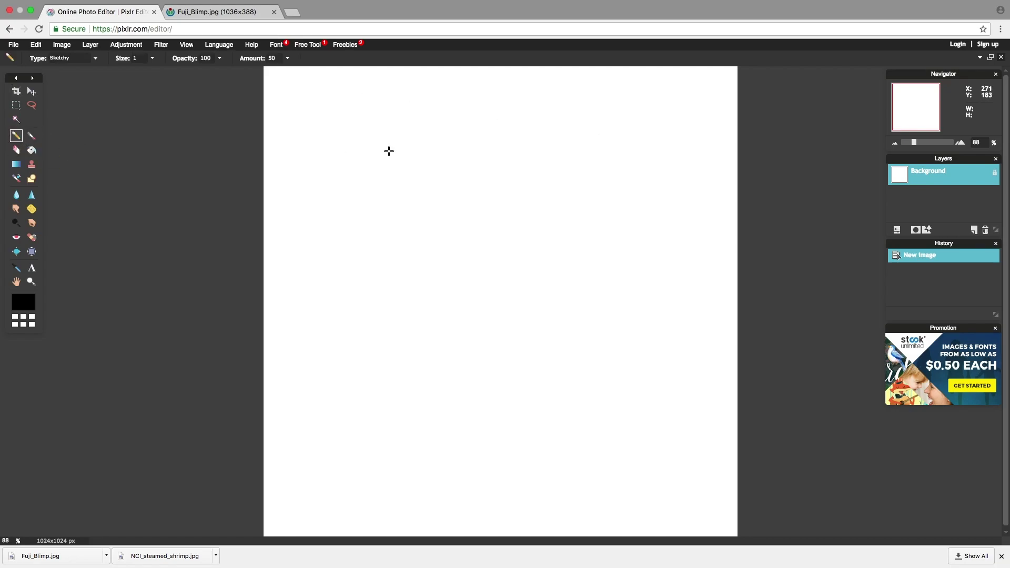
mouse_move(423, 151)
left_mouse_down()
mouse_move(356, 193)
mouse_move(652, 239)
mouse_move(394, 277)
left_mouse_up()
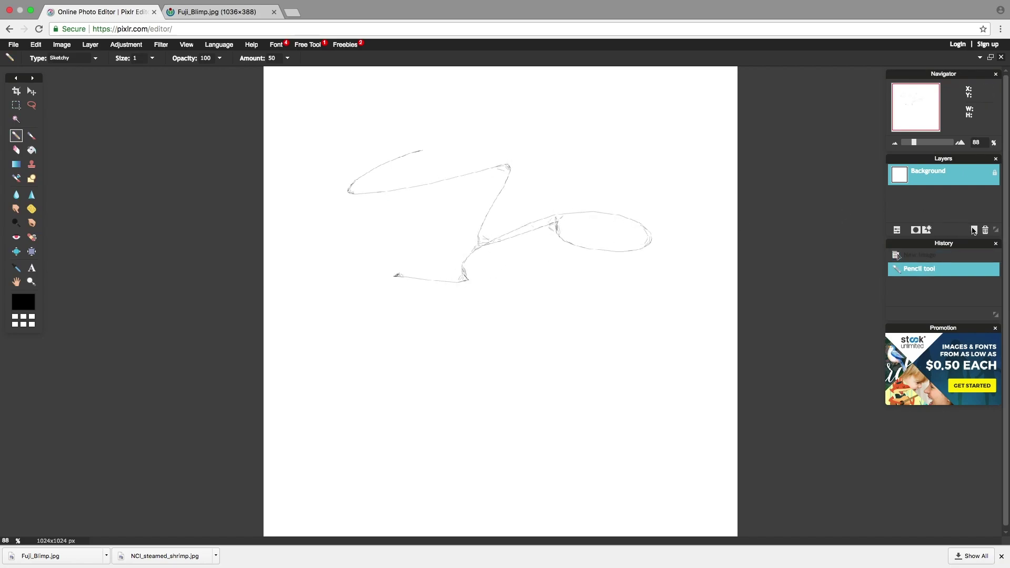
left_click(973, 230)
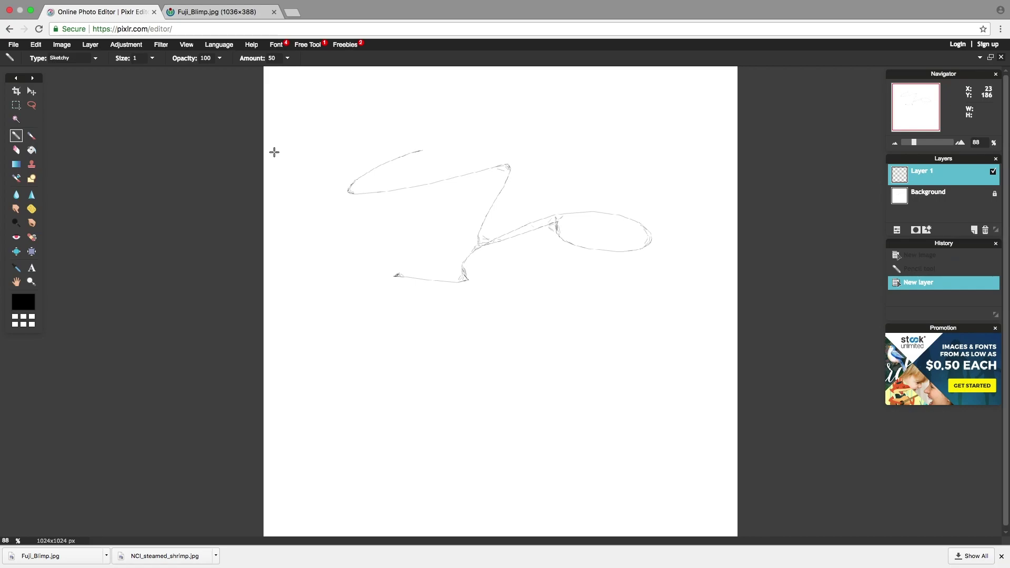
left_click(31, 135)
mouse_move(372, 169)
left_mouse_down()
mouse_move(475, 170)
mouse_move(418, 202)
mouse_move(554, 221)
mouse_move(417, 246)
mouse_move(423, 307)
mouse_move(577, 318)
left_mouse_up()
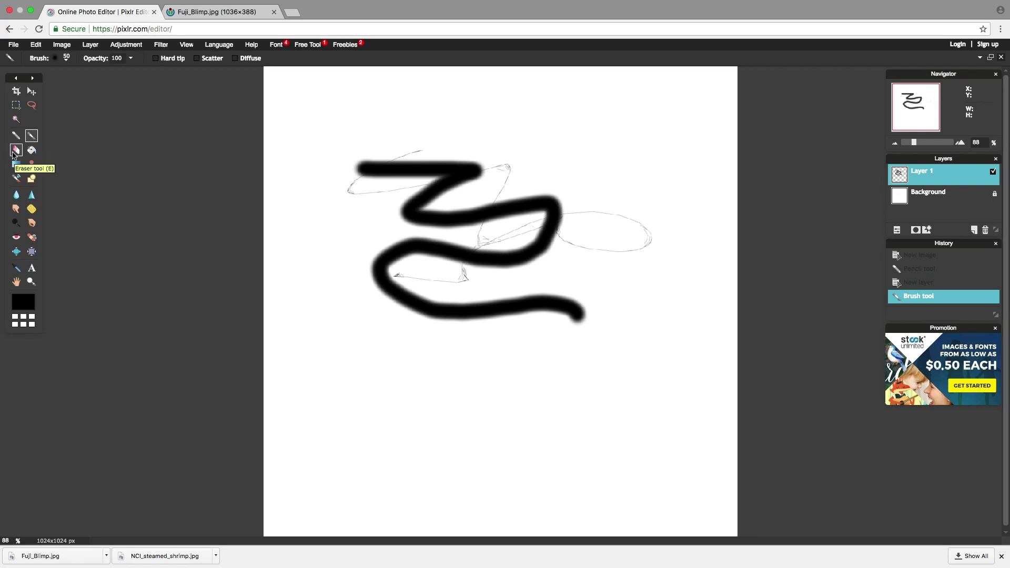
- Erase several parts of the black brush squiggle on Layer 1 with the Eraser tool
left_click(15, 150)
left_click(393, 171)
mouse_move(393, 173)
left_mouse_down()
mouse_move(386, 225)
mouse_move(446, 154)
mouse_move(512, 215)
mouse_move(507, 177)
mouse_move(467, 248)
mouse_move(518, 257)
mouse_move(435, 279)
mouse_move(490, 305)
mouse_move(471, 287)
mouse_move(443, 351)
mouse_move(572, 311)
mouse_move(528, 259)
mouse_move(366, 278)
mouse_move(347, 304)
mouse_move(440, 270)
mouse_move(419, 218)
mouse_move(401, 256)
mouse_move(425, 274)
mouse_move(404, 305)
mouse_move(447, 289)
left_mouse_up()
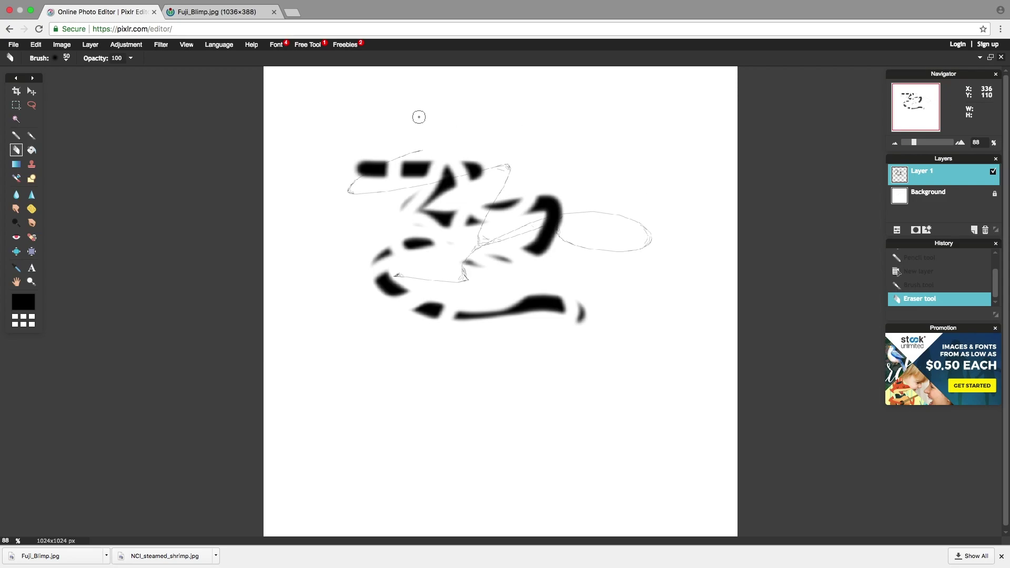
- Clear and delete Layer 1, and clear the pencil scribble from the Background layer
key("Delete")
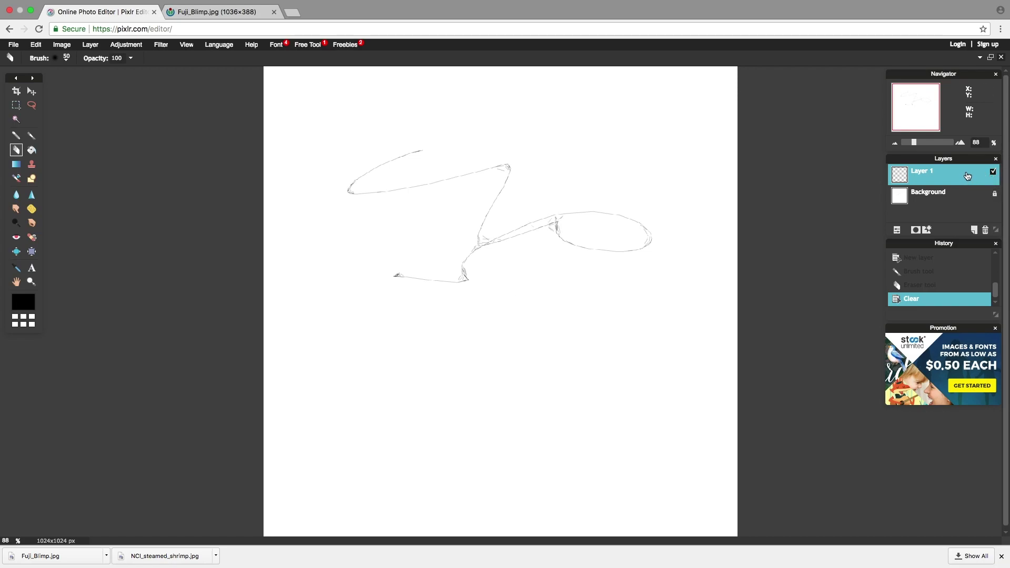
left_click(985, 230)
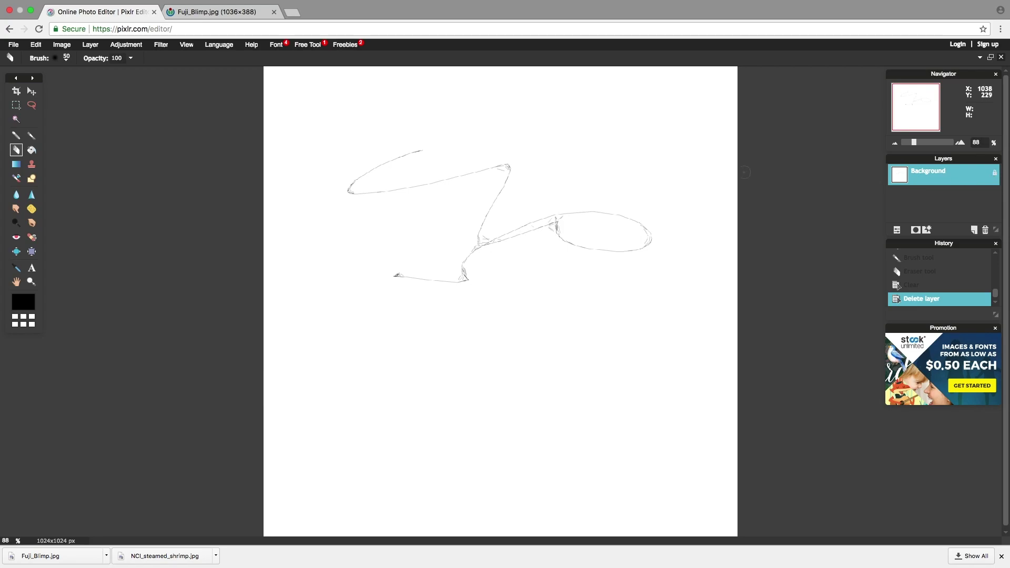
key("Delete")
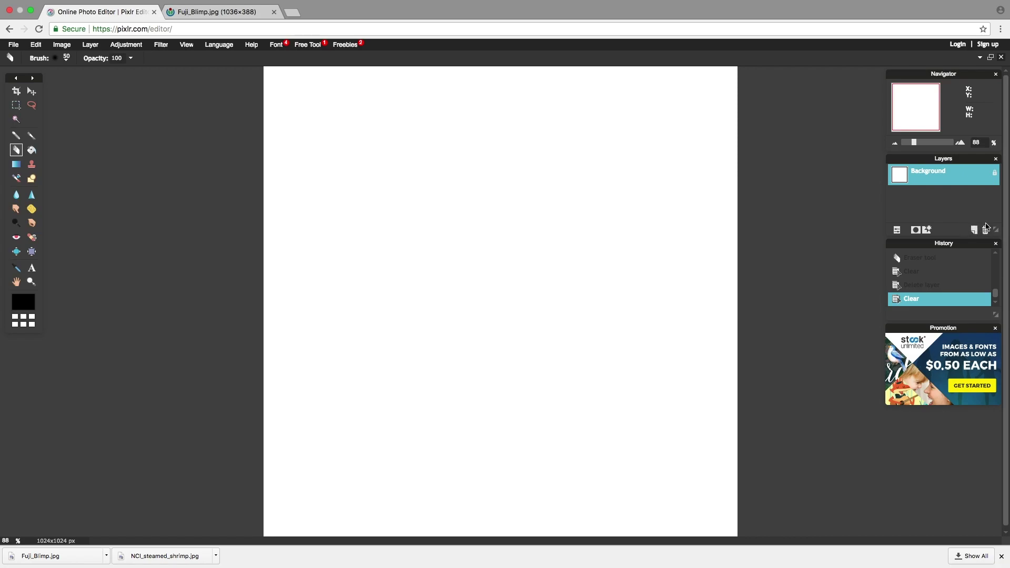
- Unlock the Background layer and open Fuji_Blimp.jpg from the Desktop as a new layer
double_click(995, 178)
left_click(94, 48)
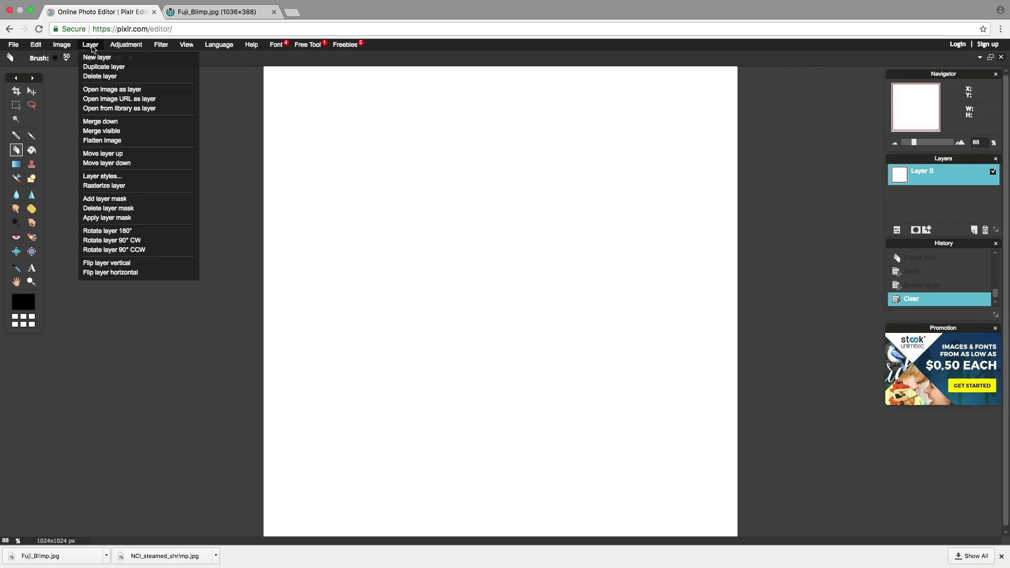
left_click(98, 93)
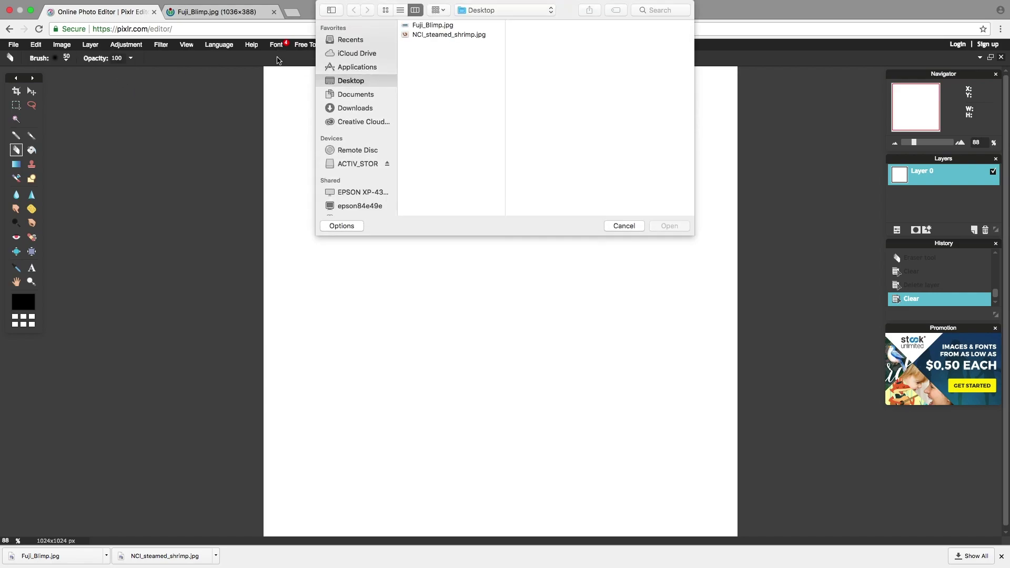
left_click(422, 27)
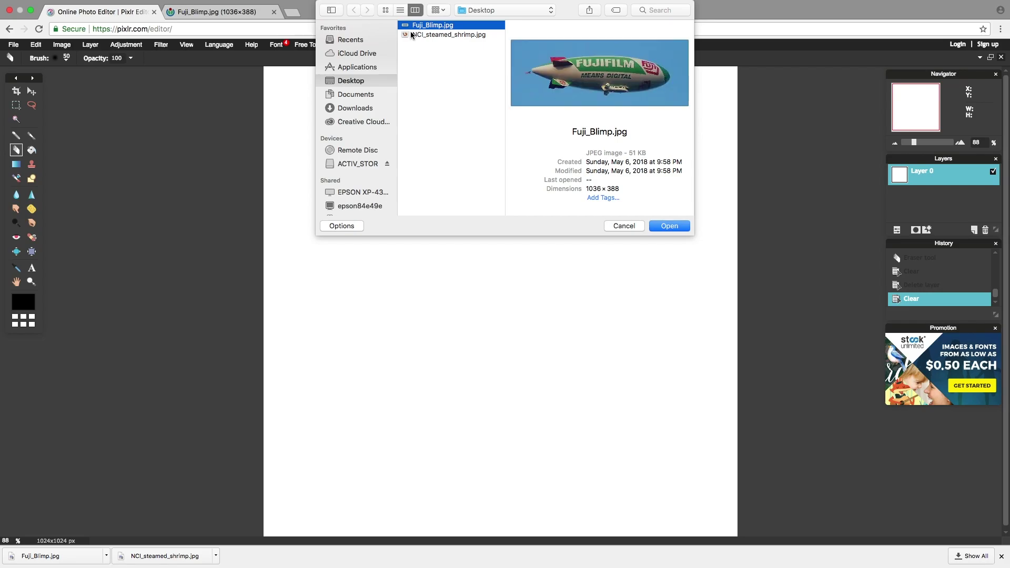
left_click(669, 226)
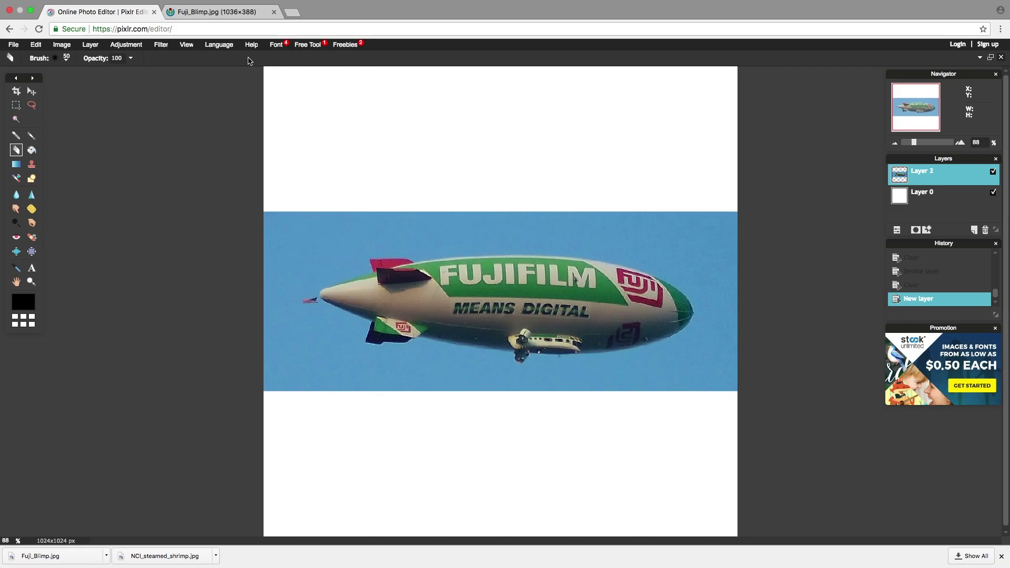
- Open NCI_steamed_shrimp.jpg from the Desktop as a new layer above the blimp
left_click(91, 45)
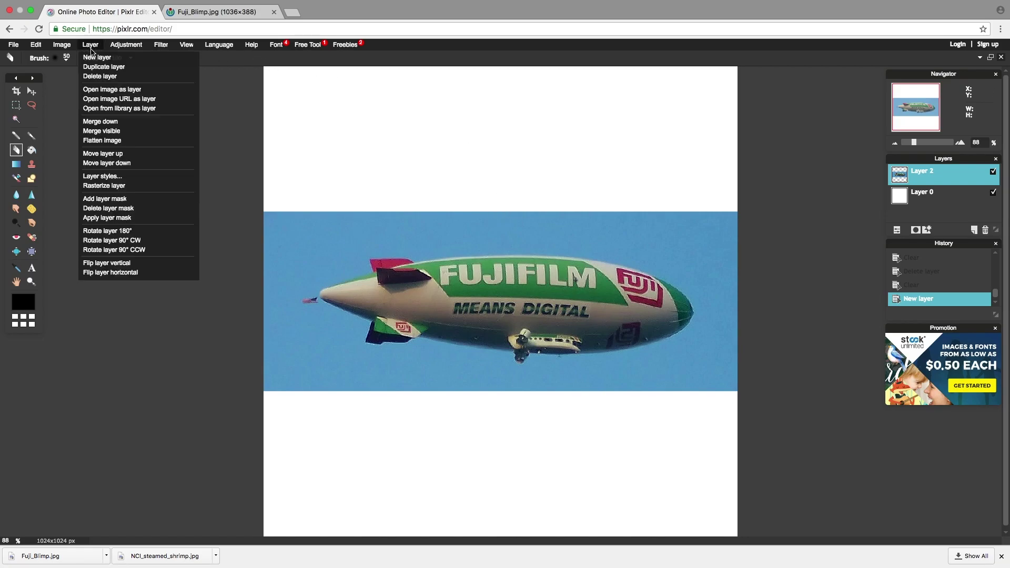
left_click(100, 92)
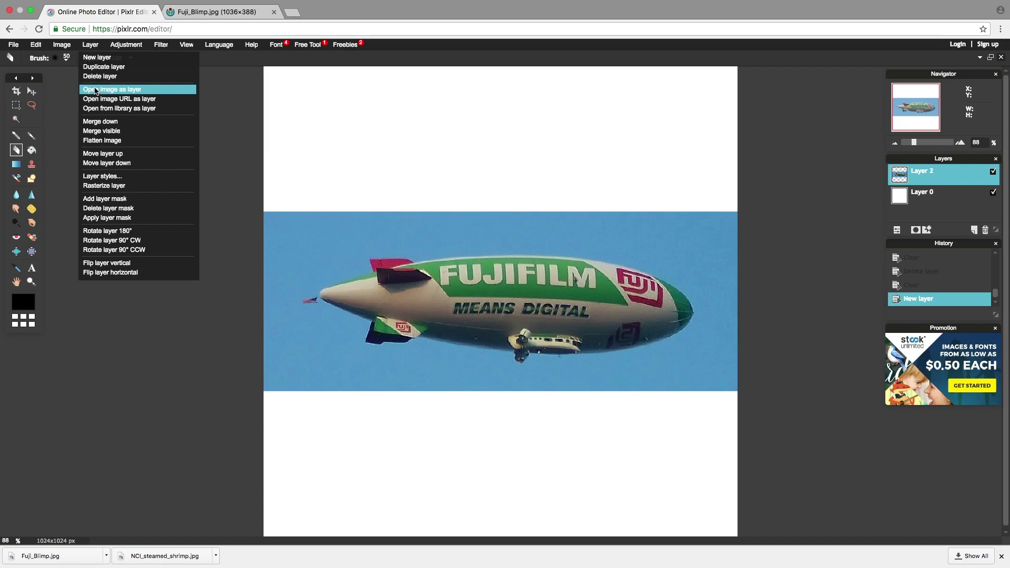
left_click(466, 34)
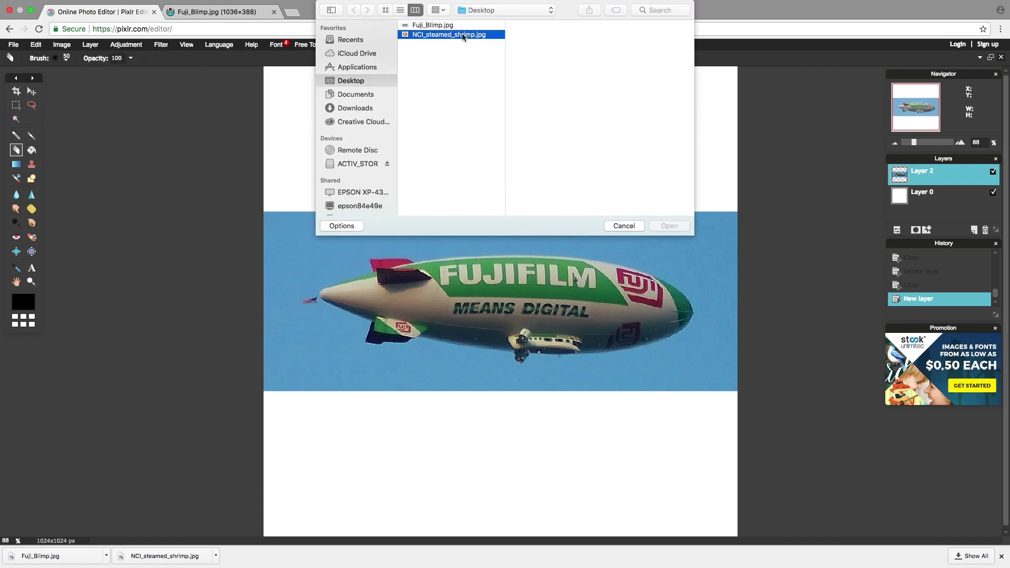
left_click(666, 227)
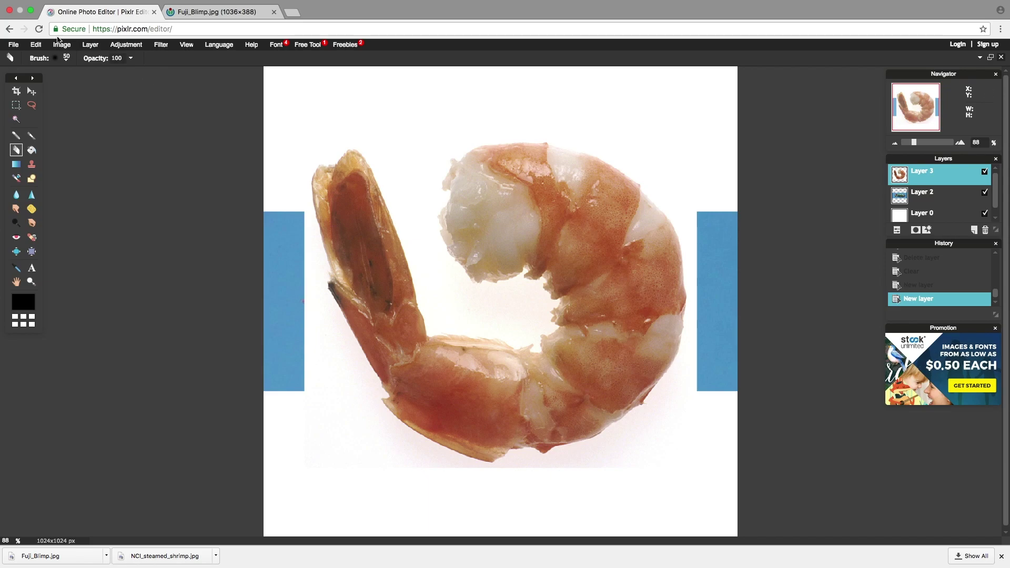
- Free-transform the shrimp layer, scaling it down slightly in proportion and moving it up and a little to the left
left_click(40, 45)
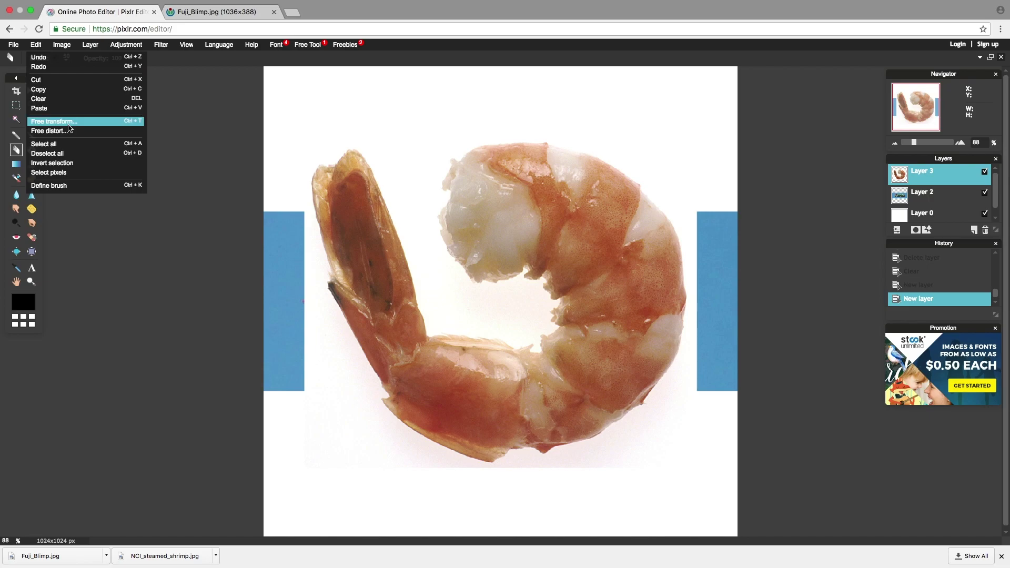
left_click(140, 126)
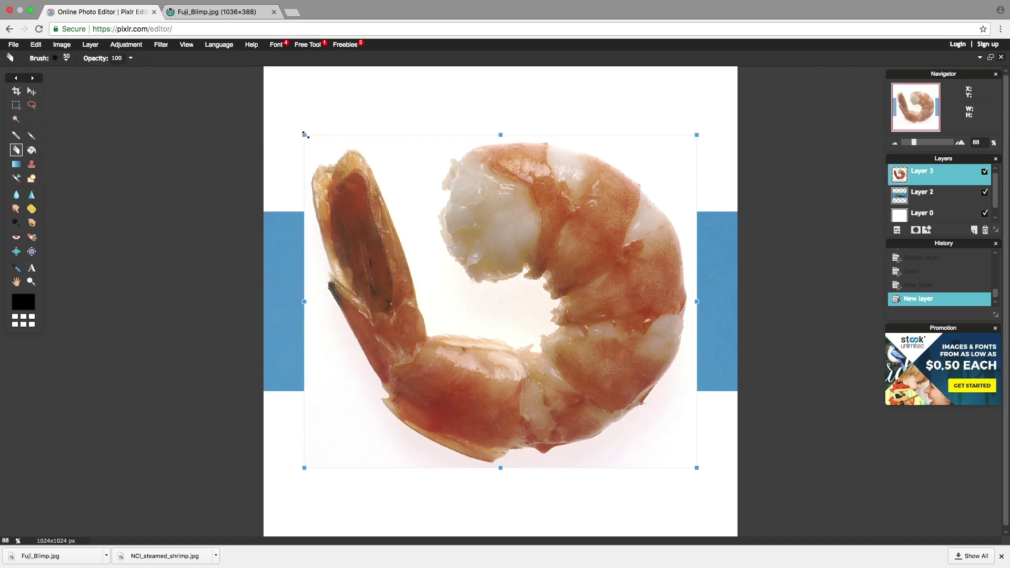
left_click_drag(304, 135, 315, 162)
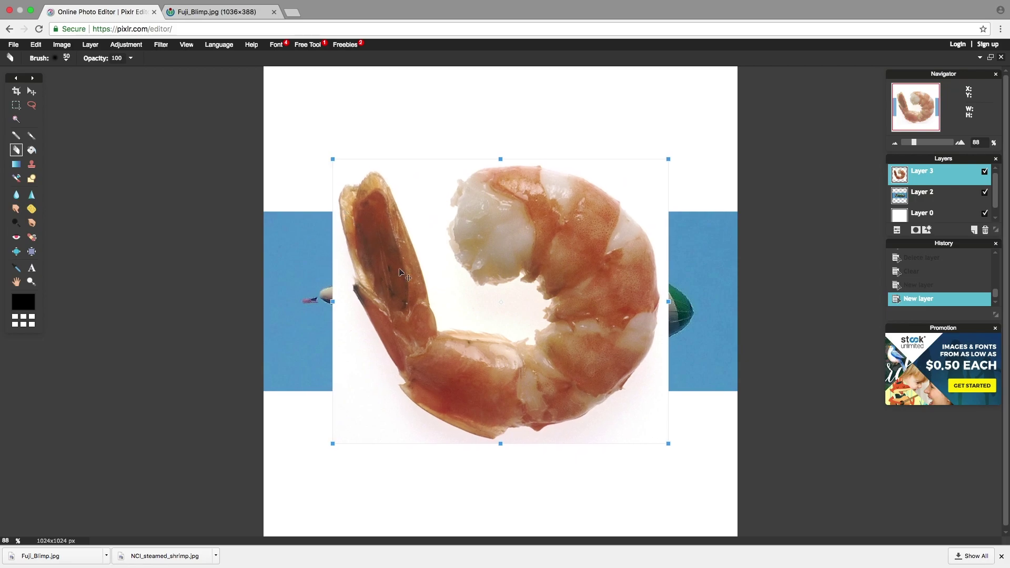
left_click_drag(483, 299, 468, 263)
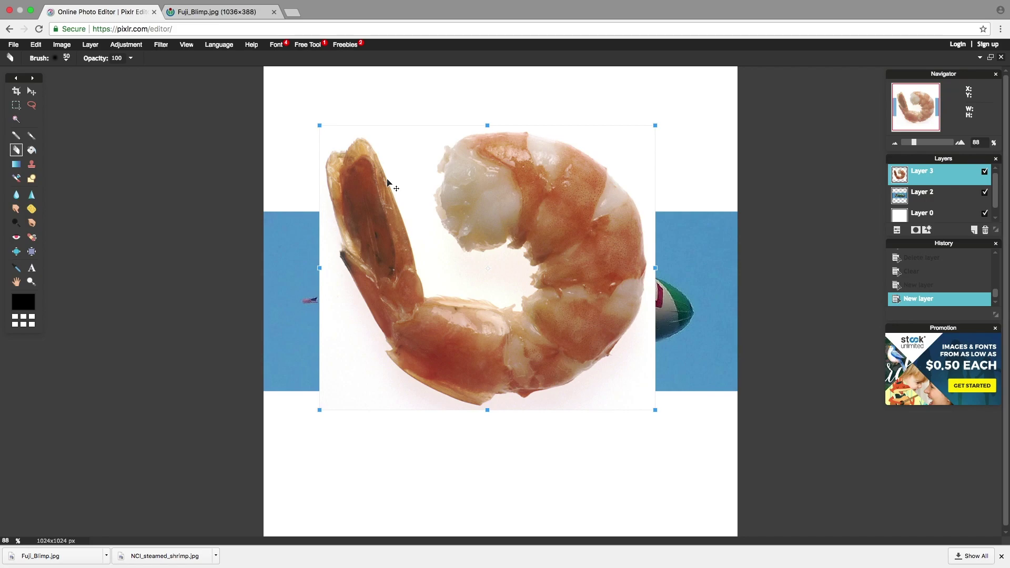
key("Return")
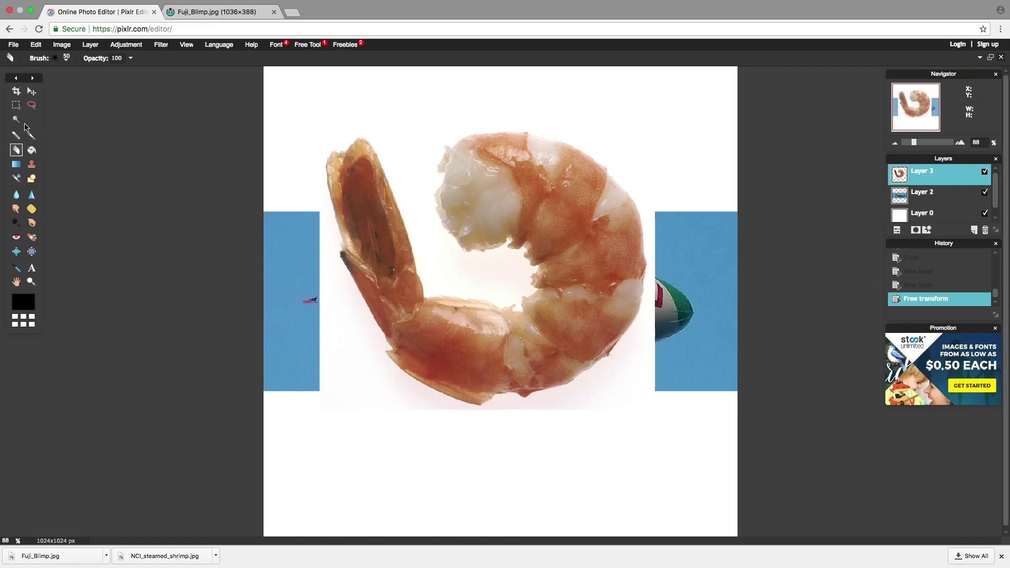
- Try Wand selections at tolerance 21 on the shrimp's orange stripe, white flesh and the highlight on its lower segment
left_click(16, 120)
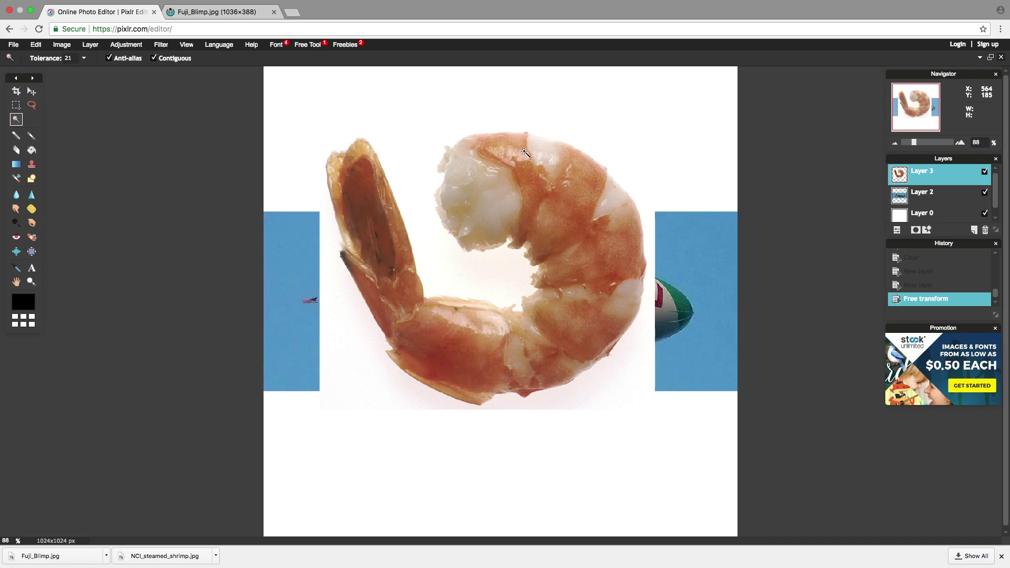
left_click(512, 153)
left_click(503, 152)
left_click(515, 154)
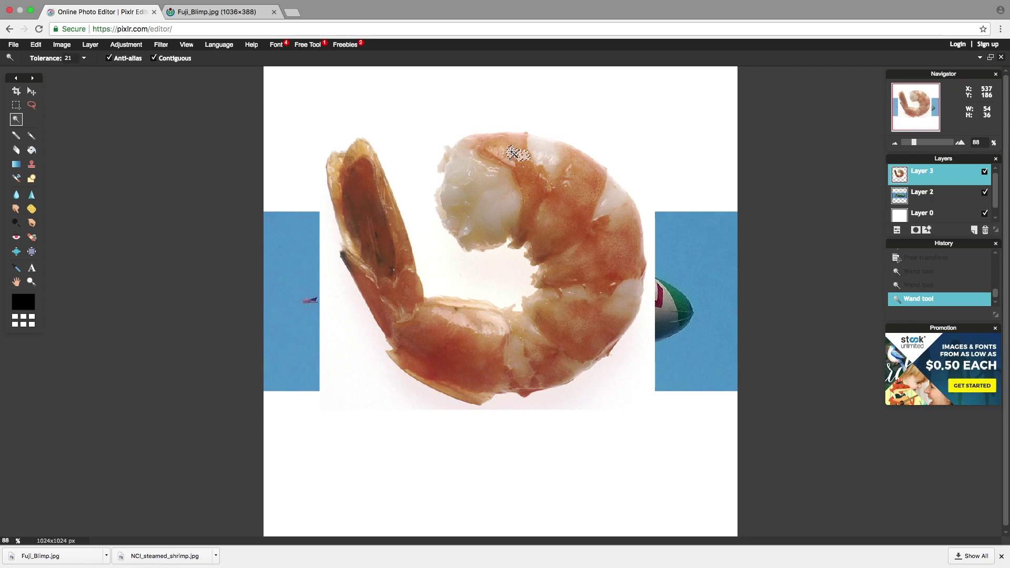
left_click(537, 151)
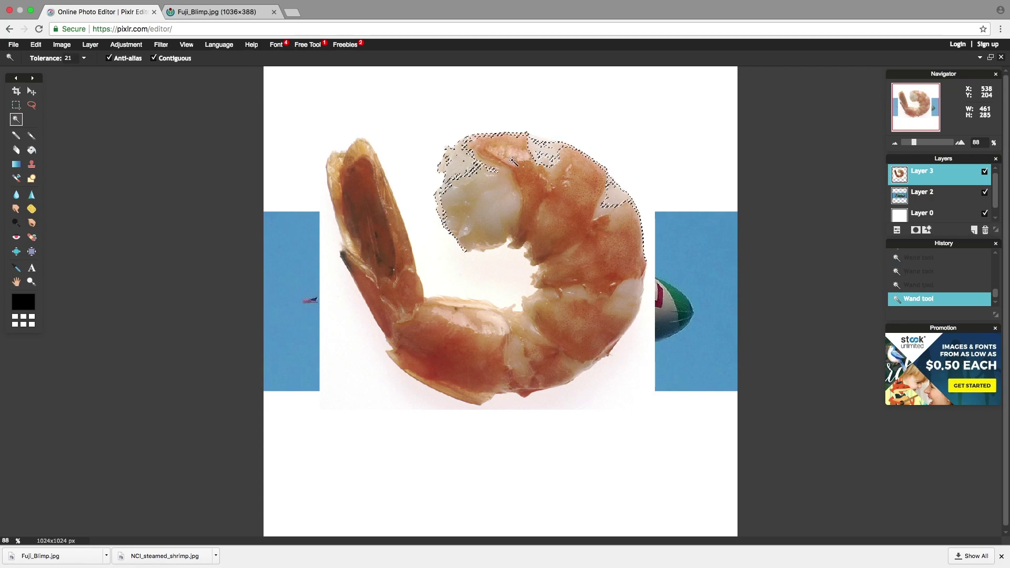
left_click(495, 214)
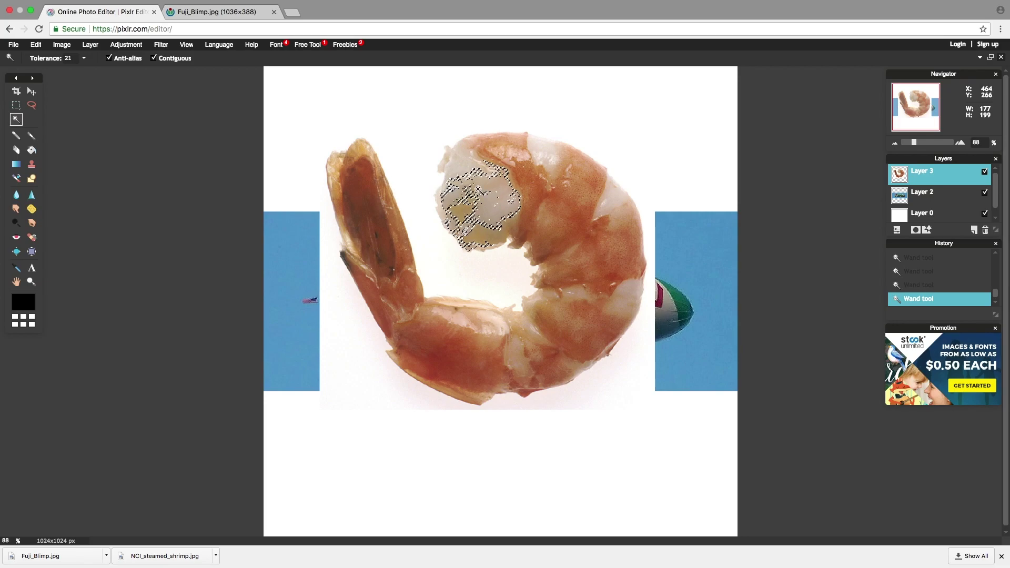
left_click(457, 322)
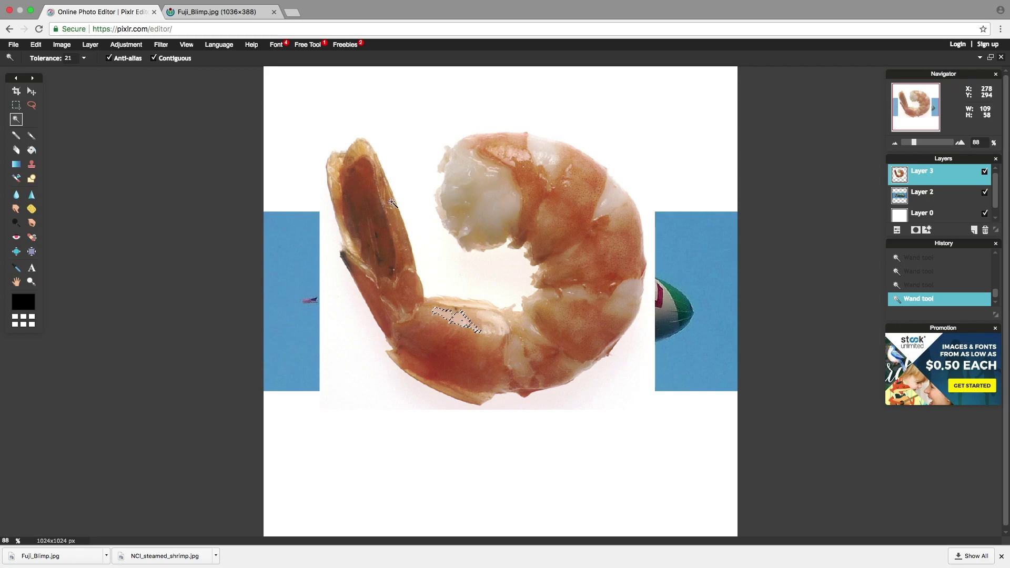
- Raise the Wand tolerance to 59 and select from the white flesh at the shrimp's head end
left_click(84, 58)
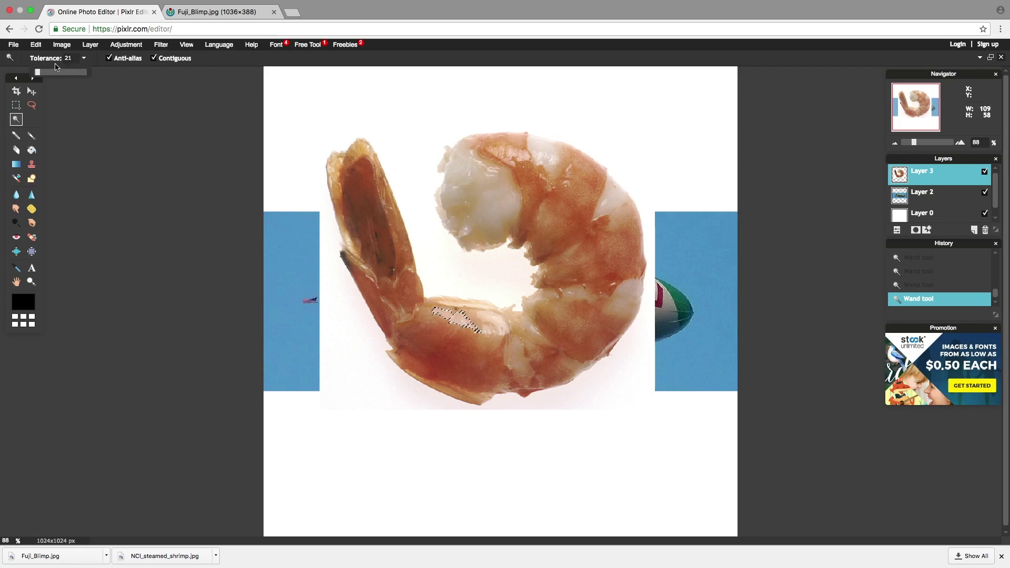
left_click_drag(37, 72, 43, 72)
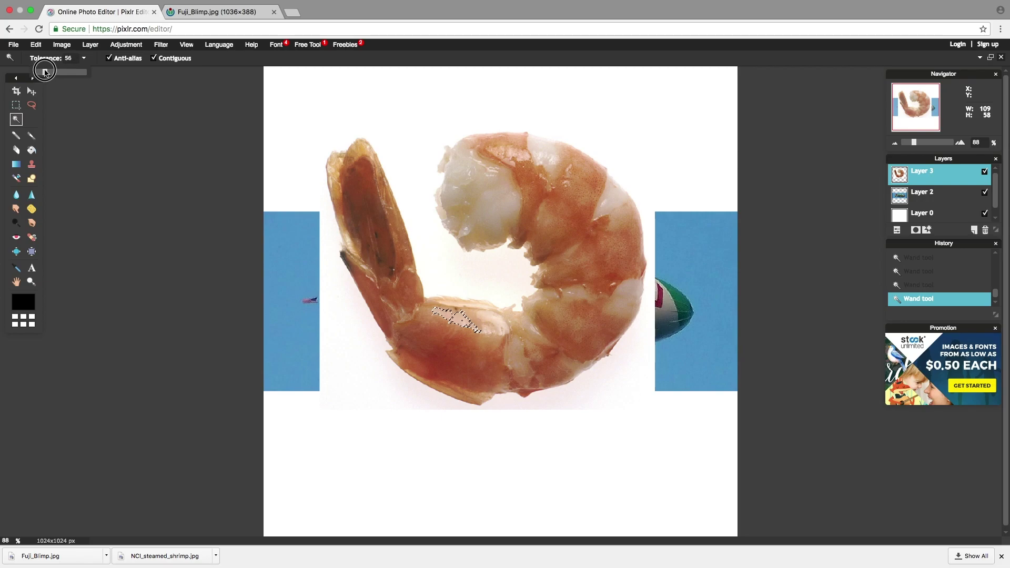
left_click(490, 204)
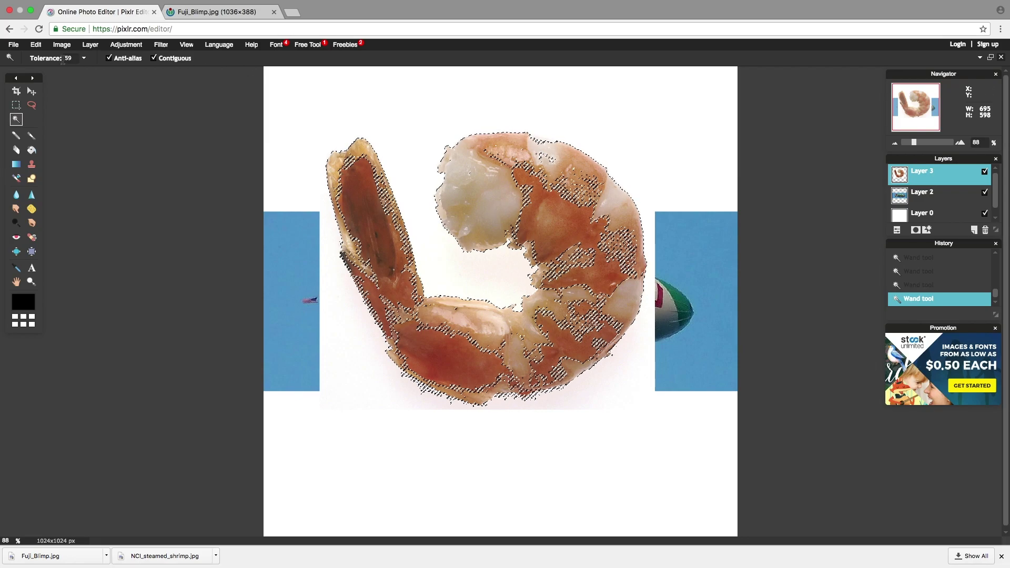
- Lower the Wand tolerance to 8 and select a small dark orange area near the tip of the shrimp's tail
left_click(84, 59)
left_click_drag(44, 72, 34, 72)
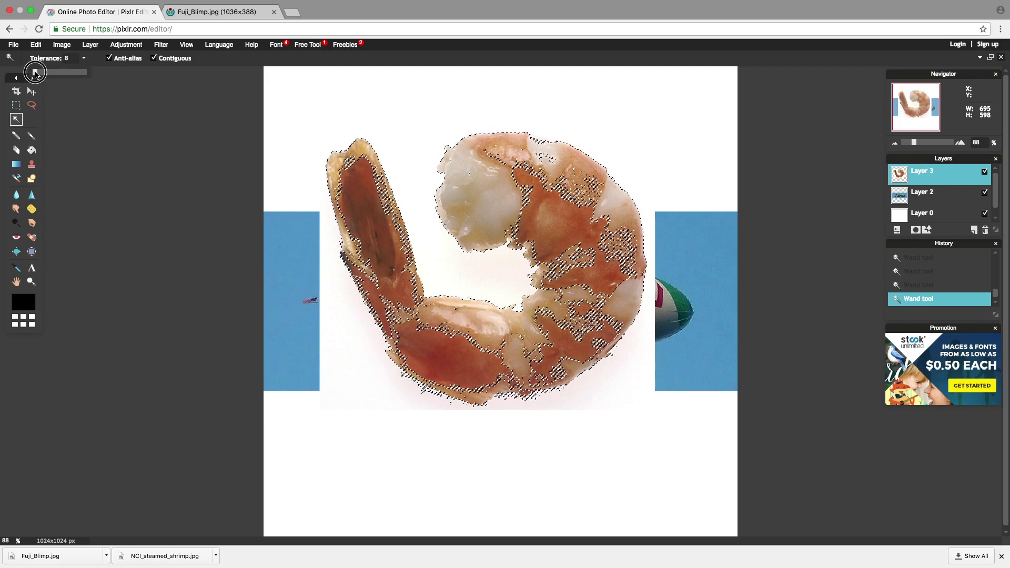
left_click(366, 173)
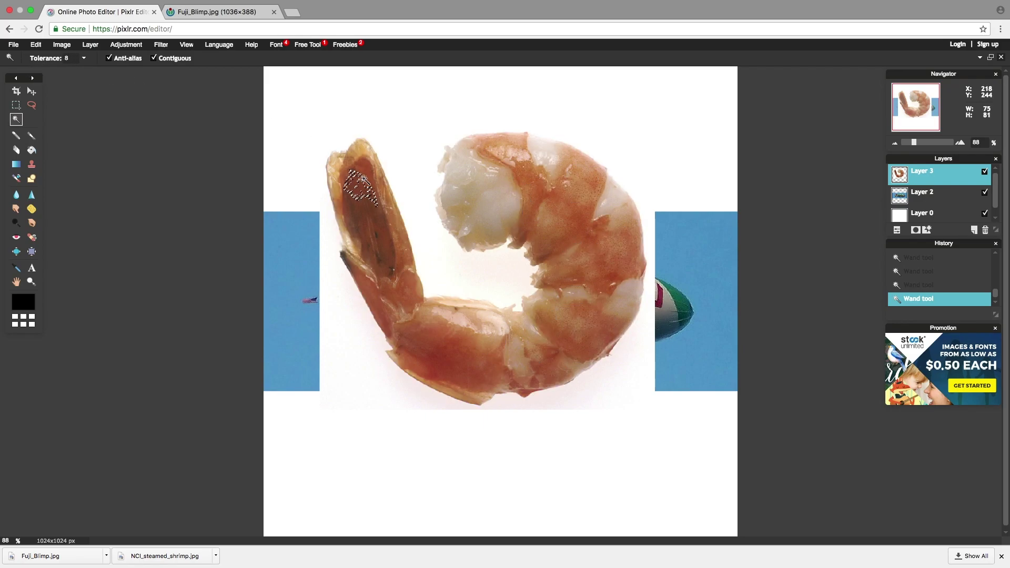
- Try Wand selections near the shrimp's tail tip at tolerance 8 and on the head-end flesh at tolerance 133
left_click(366, 153)
left_click(84, 58)
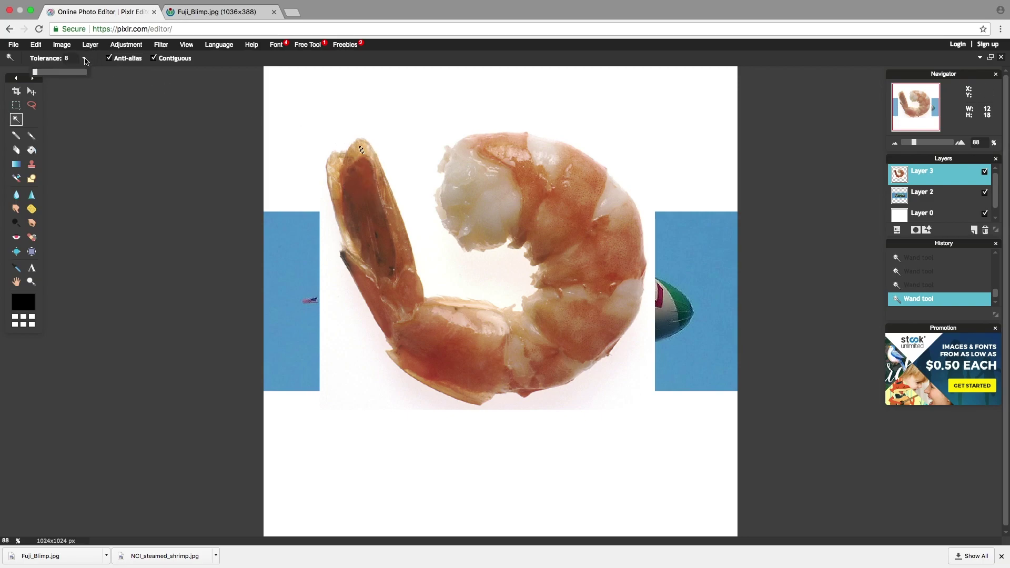
left_click(61, 72)
left_click(497, 157)
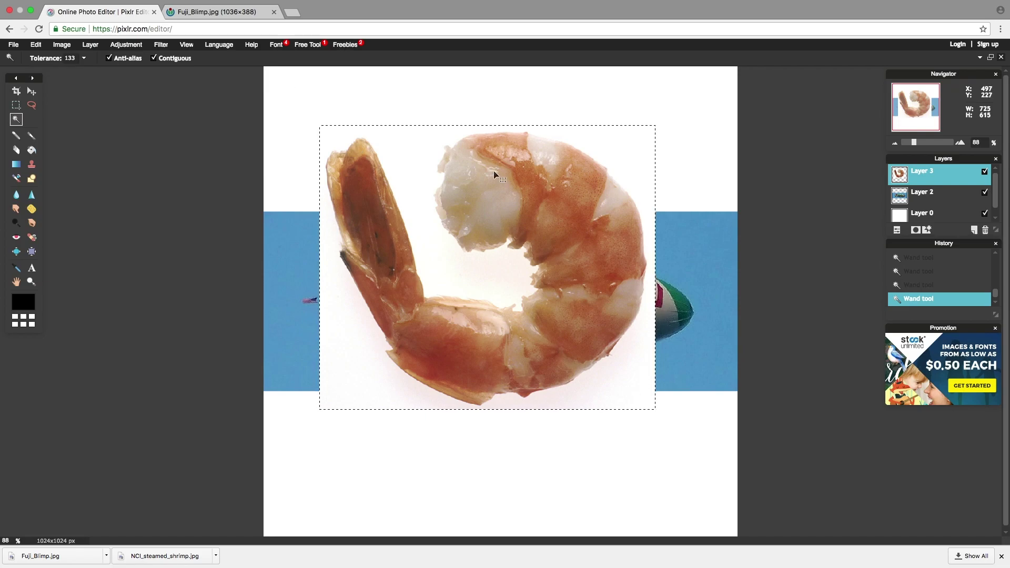
- Lower the Wand tolerance to 38 and select the white background around the shrimp
left_click(84, 59)
left_click_drag(59, 75, 40, 76)
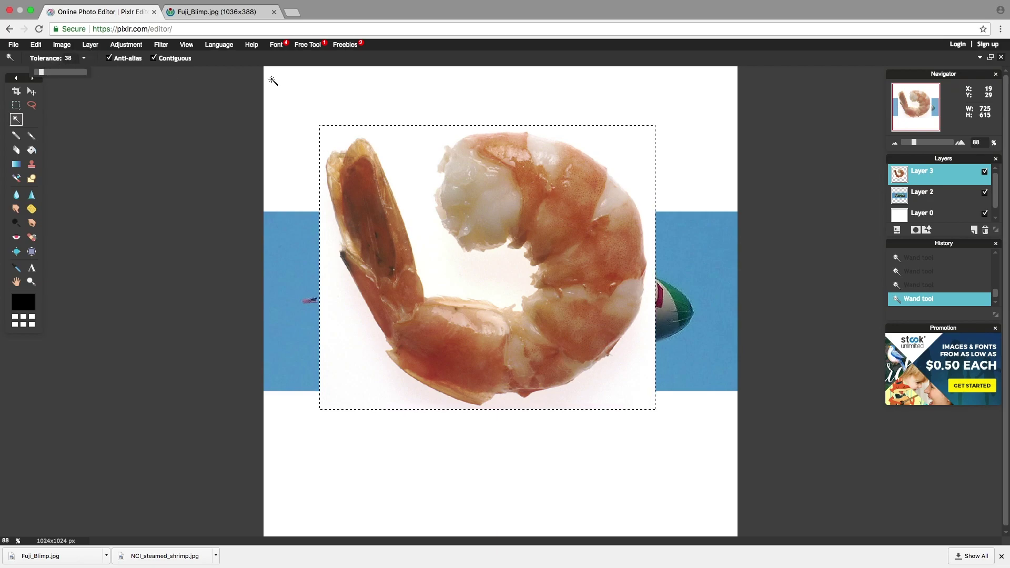
left_click(404, 116)
left_click(402, 137)
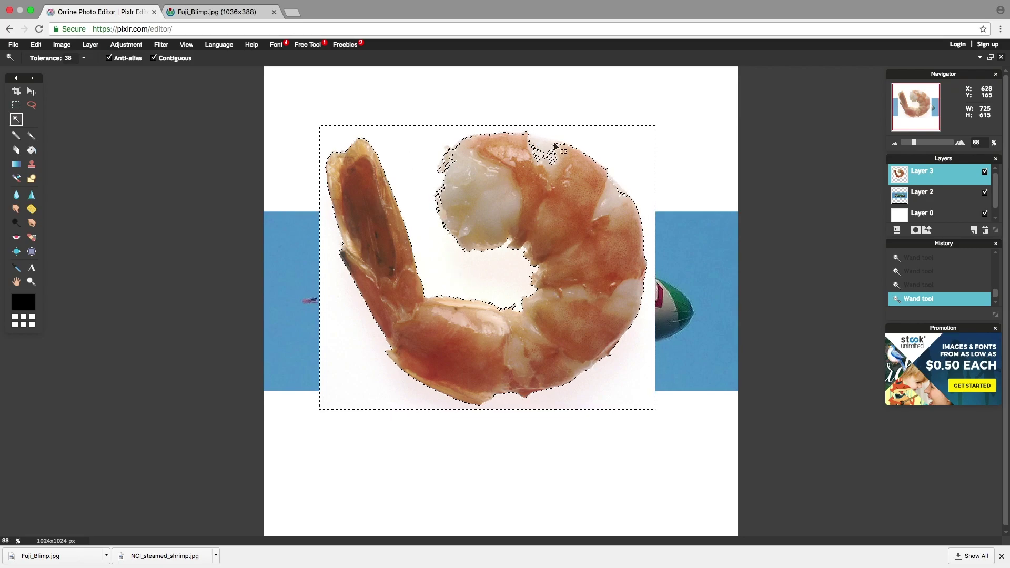
- Reduce the Wand tolerance to 15 and reselect the white background around the shrimp
left_click(84, 59)
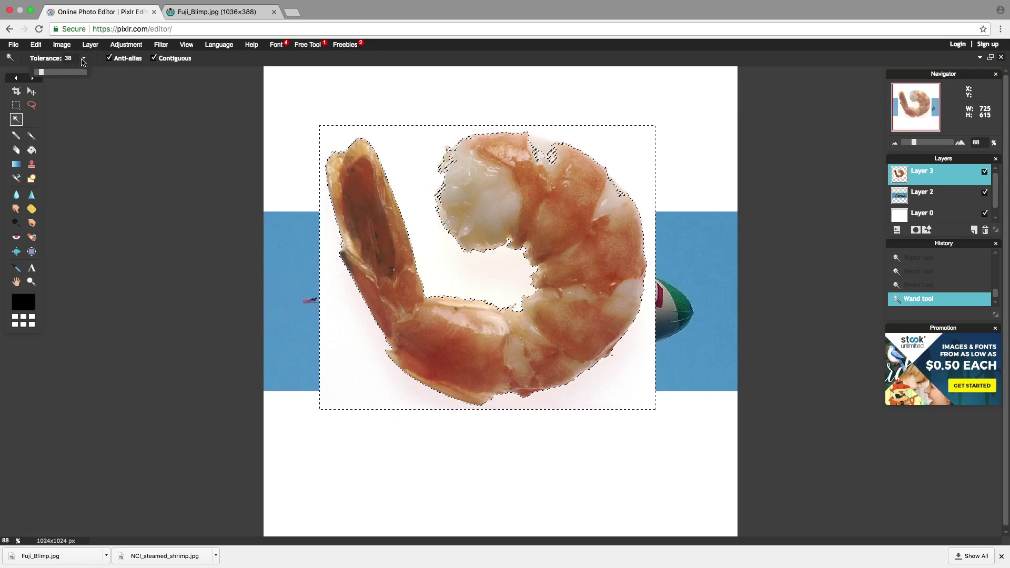
left_click_drag(42, 73, 36, 73)
left_click(516, 101)
left_click(594, 138)
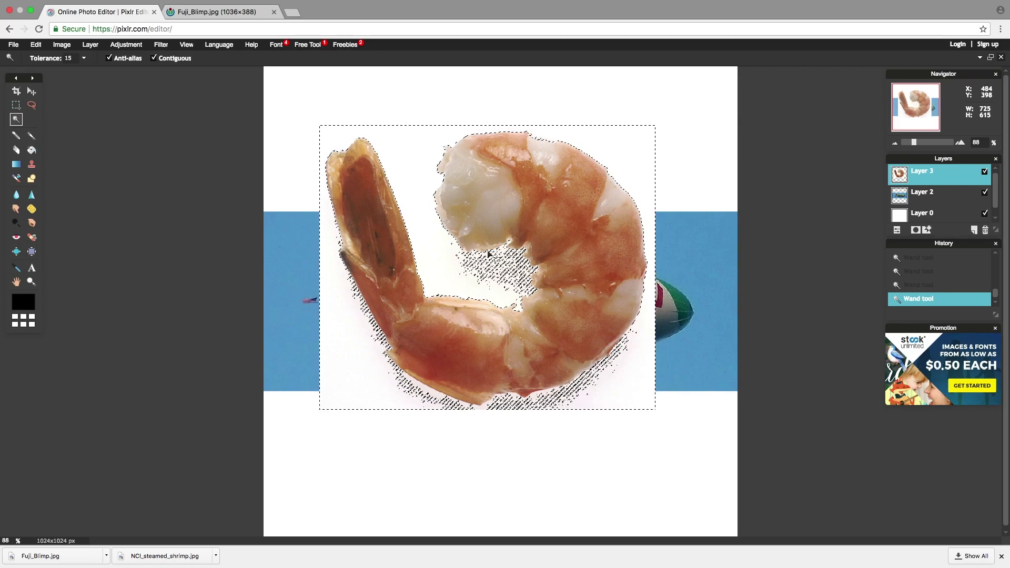
- Set the Wand tolerance to 28 and select the whole white background of the shrimp layer up to the shrimp's outline
left_click(69, 58)
left_click(84, 59)
left_click_drag(39, 74, 40, 74)
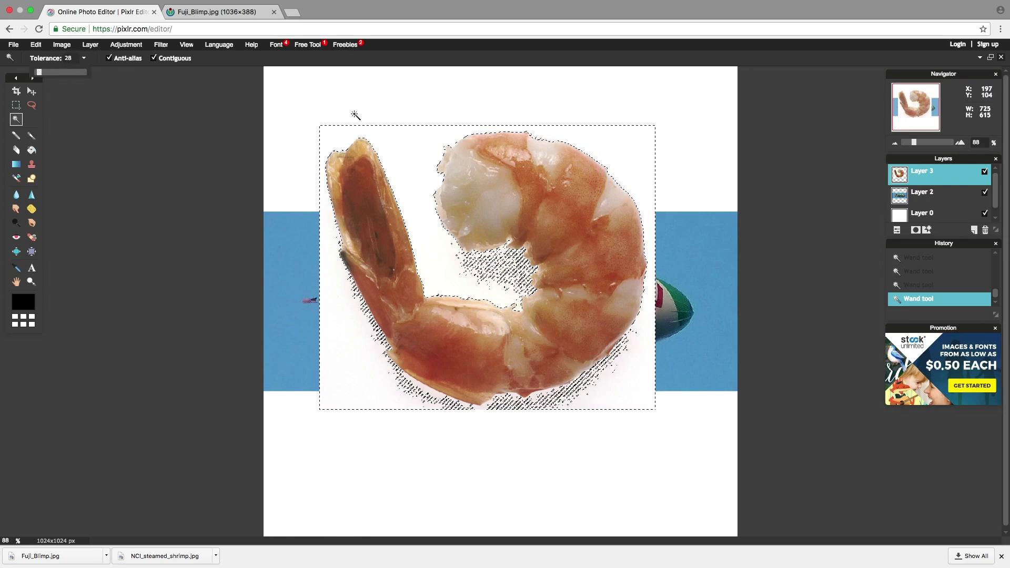
left_click(413, 112)
left_click(407, 138)
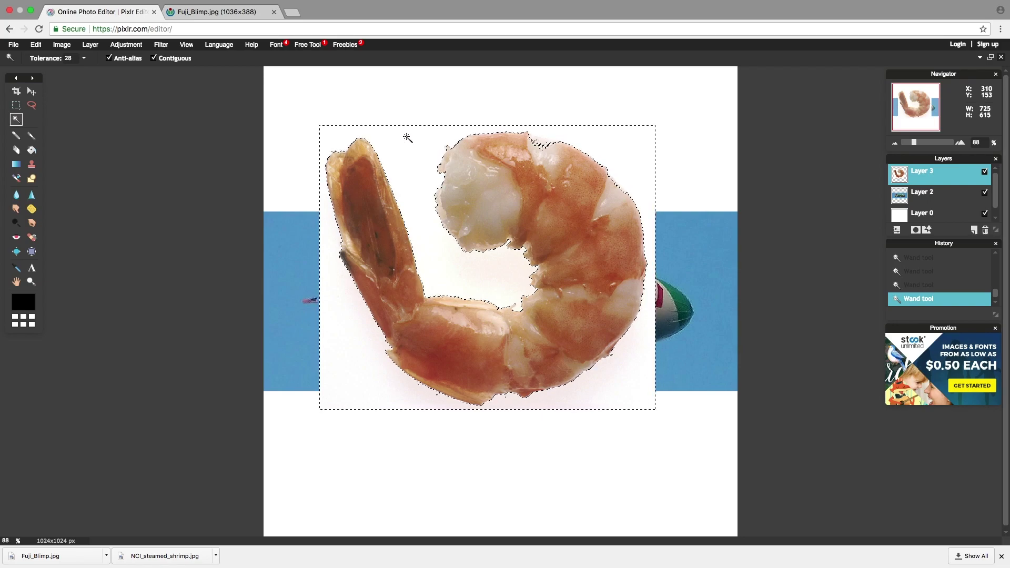
- Erase part of the selected white background around the shrimp's tail and clear the rest of the selection
left_click(16, 150)
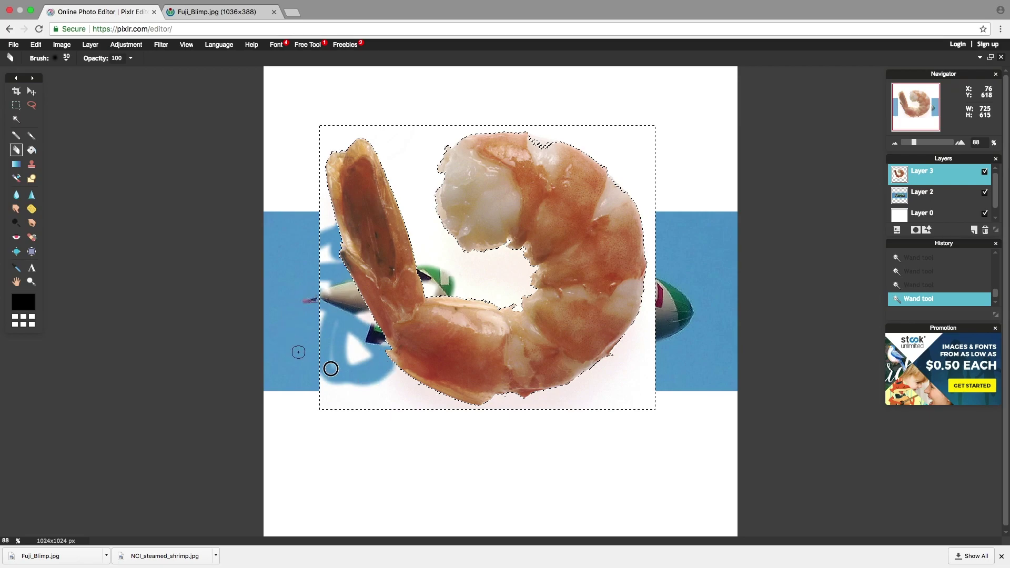
left_click(412, 342)
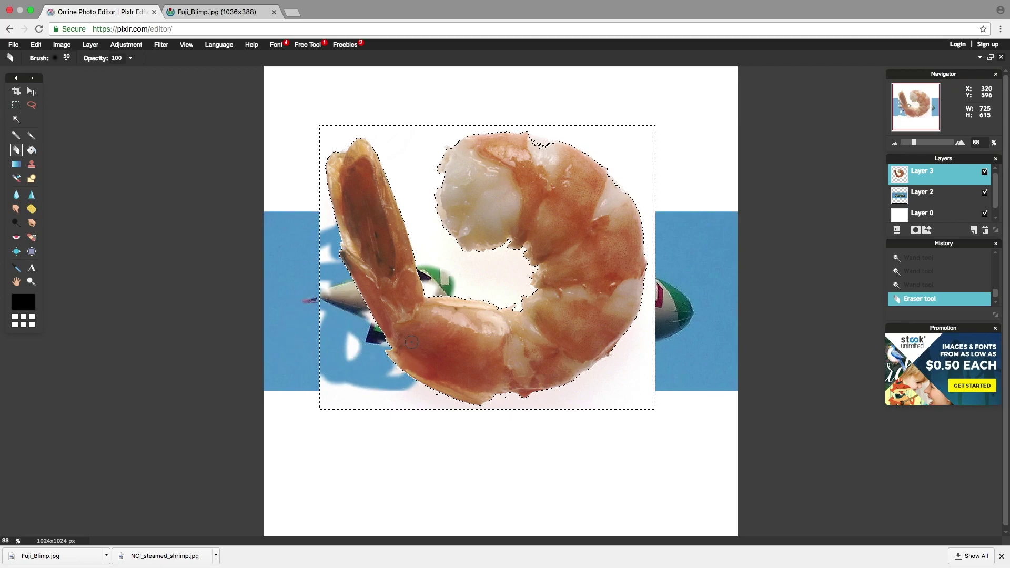
key("Delete")
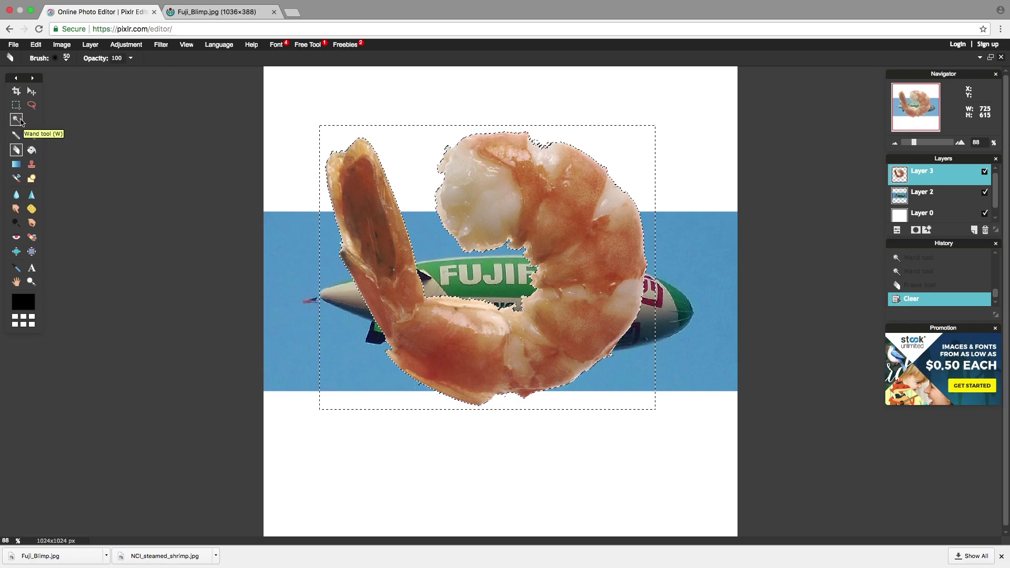
- Invert the Wand selection on the shrimp layer
left_click(16, 120)
right_click(521, 189)
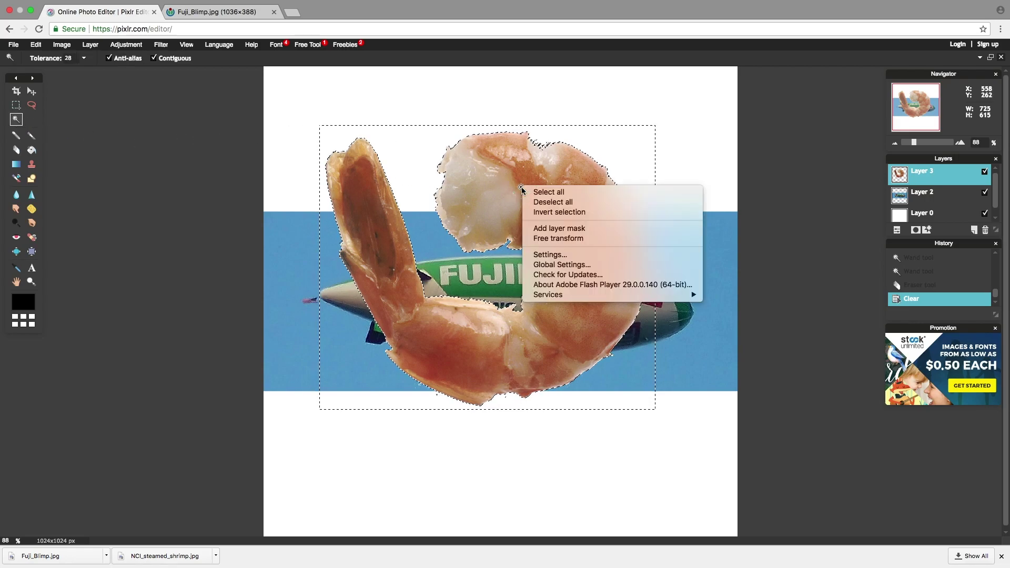
left_click(539, 212)
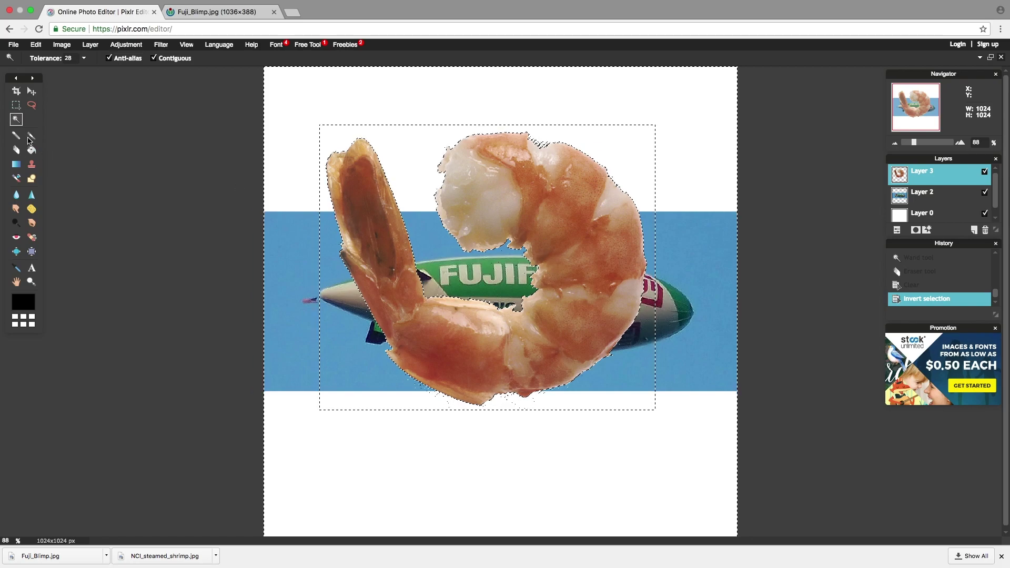
- Paint trial black brush strokes across the shrimp and its surroundings within the inverted selection, and undo them
left_click(32, 136)
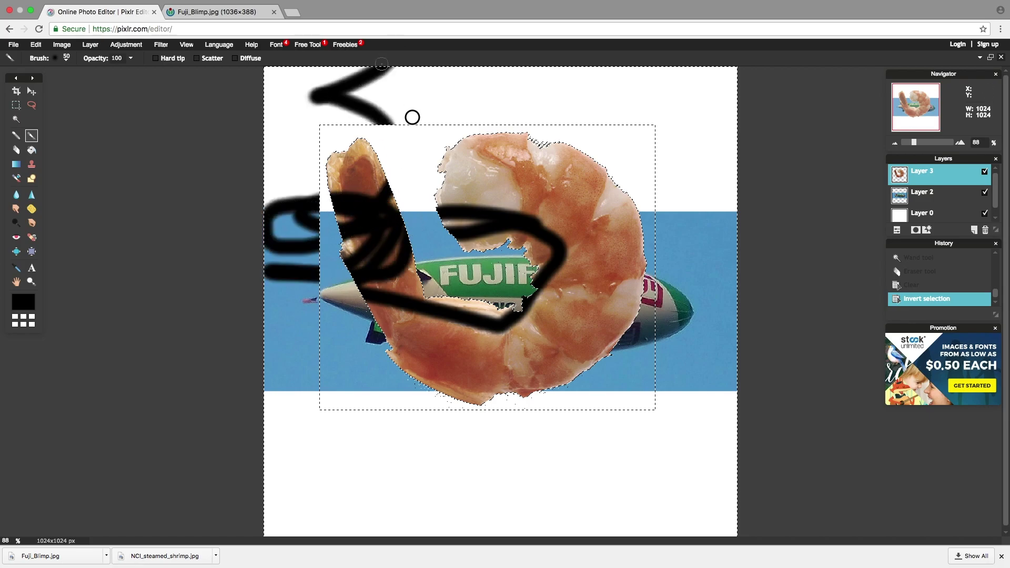
mouse_move(499, 135)
left_mouse_down()
mouse_move(680, 138)
mouse_move(658, 308)
mouse_move(705, 351)
mouse_move(718, 339)
mouse_move(681, 339)
left_mouse_up()
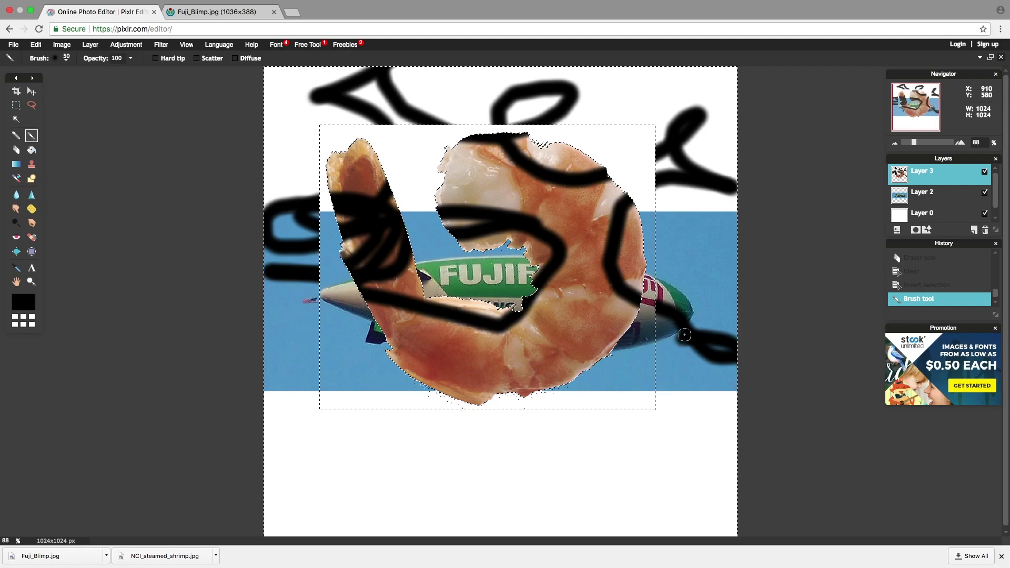
key("ctrl+z")
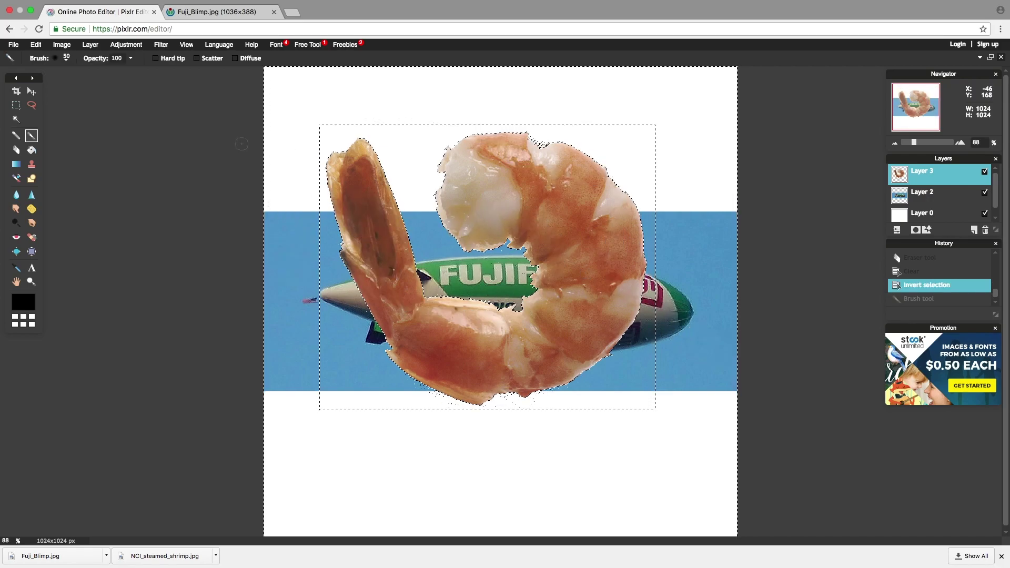
- Deselect everything and move the cut-out shrimp slightly to the right
left_click(16, 118)
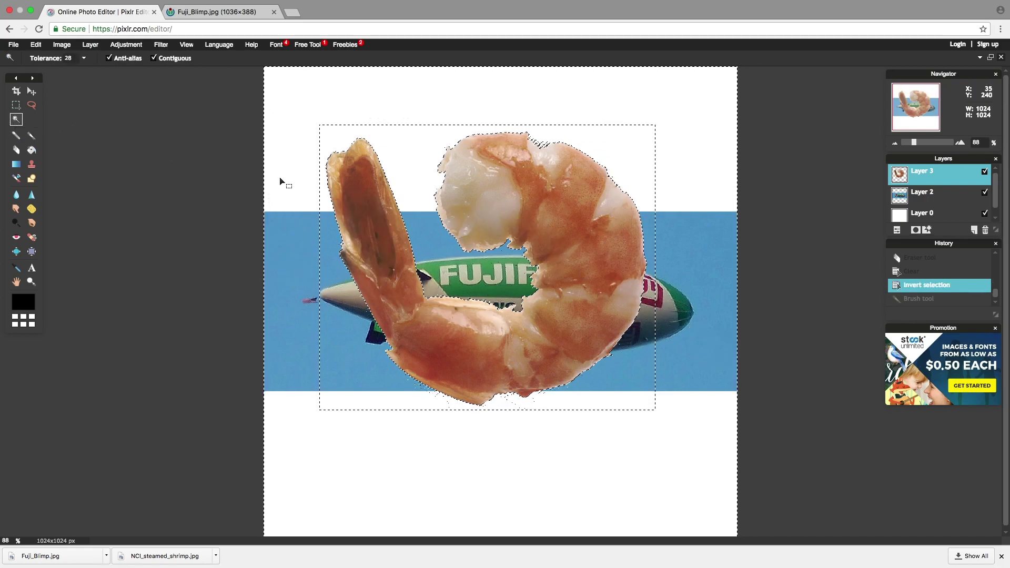
right_click(508, 196)
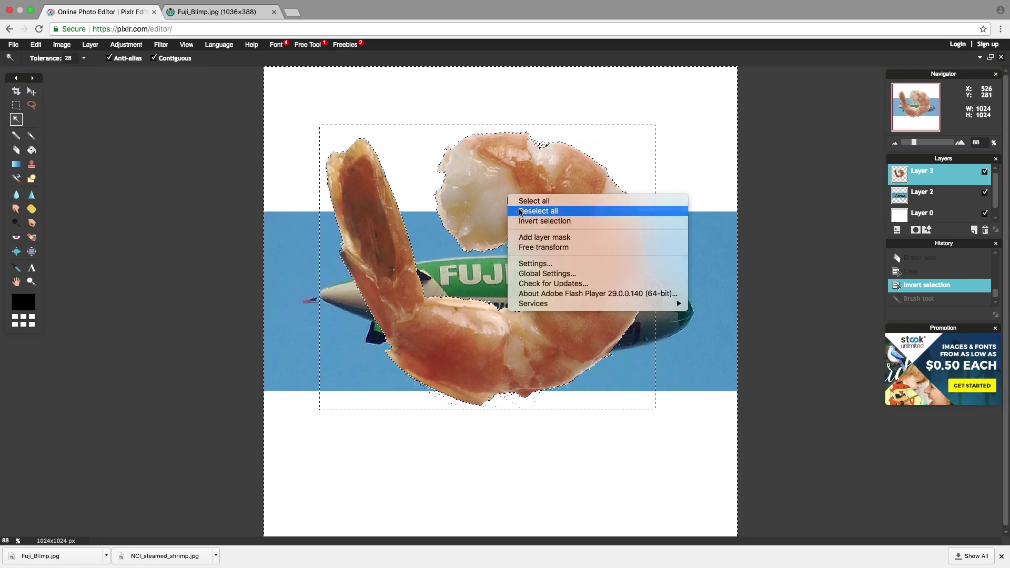
left_click(519, 212)
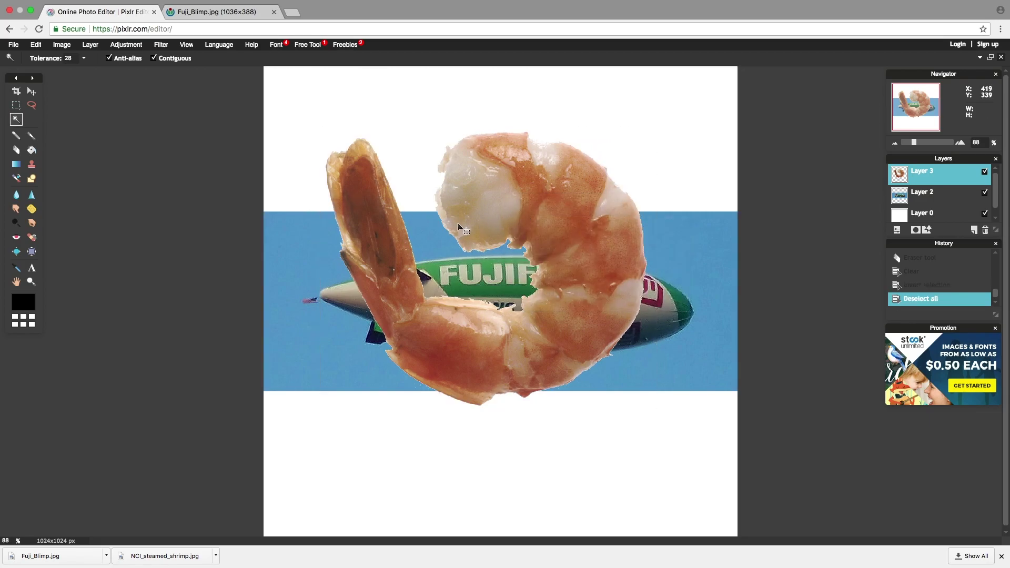
left_click(32, 91)
mouse_move(527, 193)
left_mouse_down()
mouse_move(532, 287)
mouse_move(501, 190)
mouse_move(518, 223)
mouse_move(548, 180)
mouse_move(516, 133)
mouse_move(570, 219)
mouse_move(575, 203)
mouse_move(519, 186)
mouse_move(537, 178)
mouse_move(541, 210)
mouse_move(521, 349)
mouse_move(548, 380)
mouse_move(534, 192)
left_mouse_up()
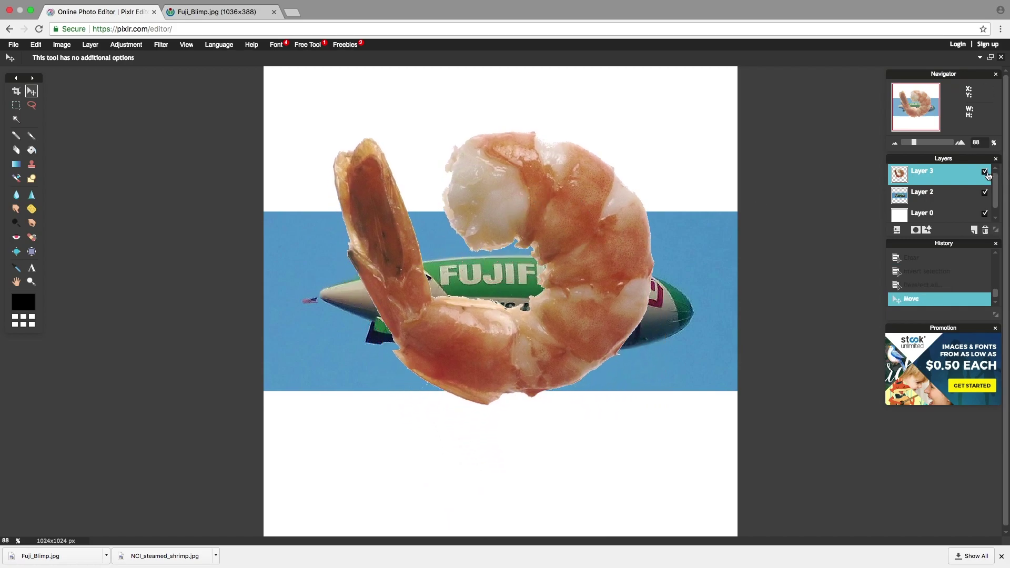
- With the shrimp layer hidden, select the blue sky on Layer 2 using the Wand at tolerance 28, clear it and deselect
left_click(986, 173)
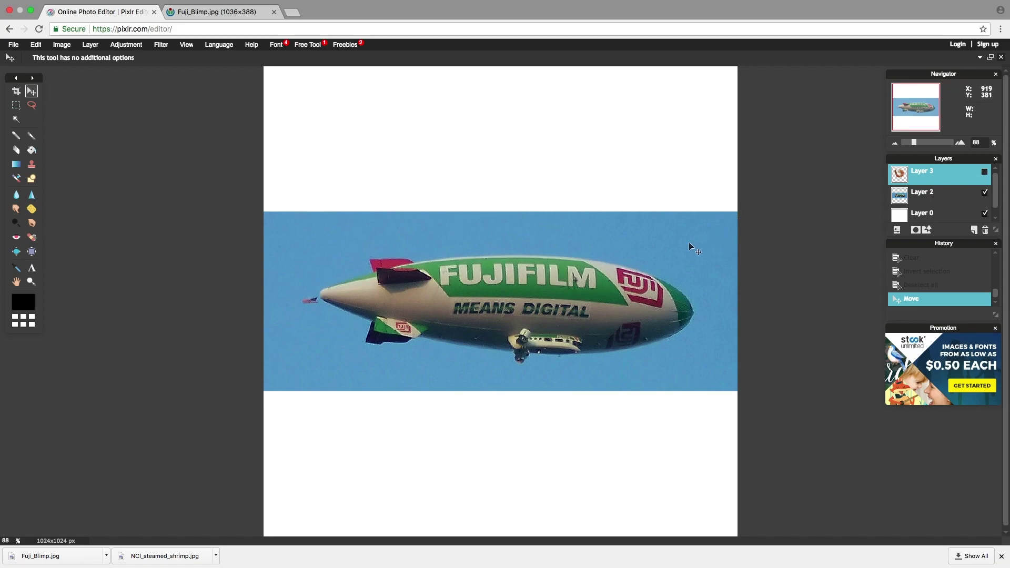
left_click(920, 199)
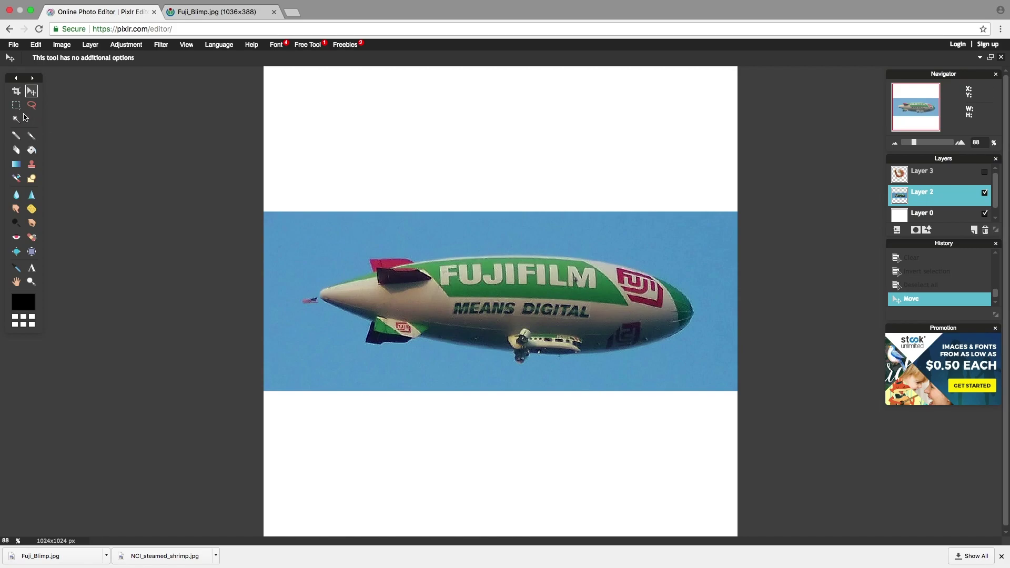
left_click(15, 118)
left_click(471, 227)
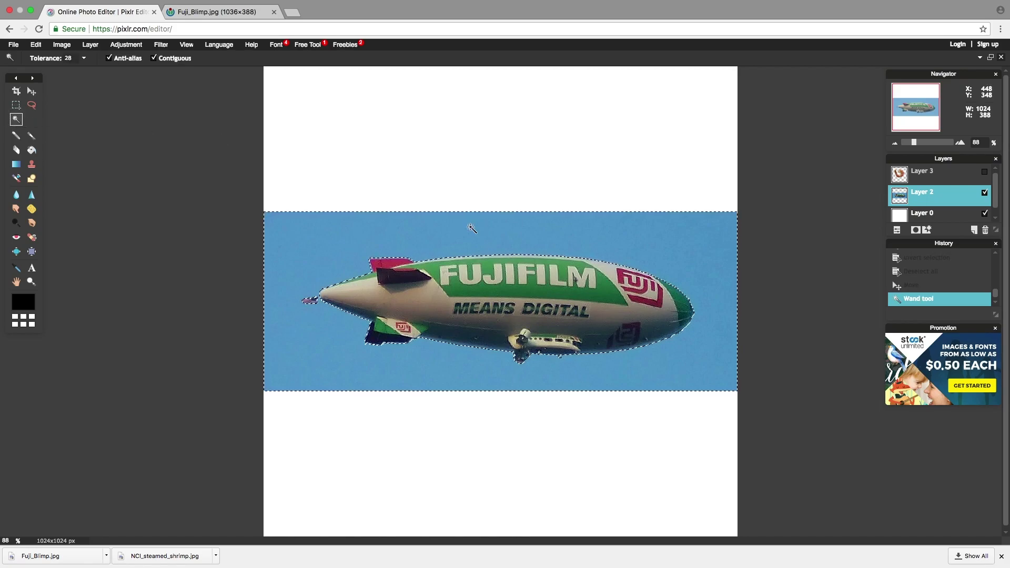
key("Delete")
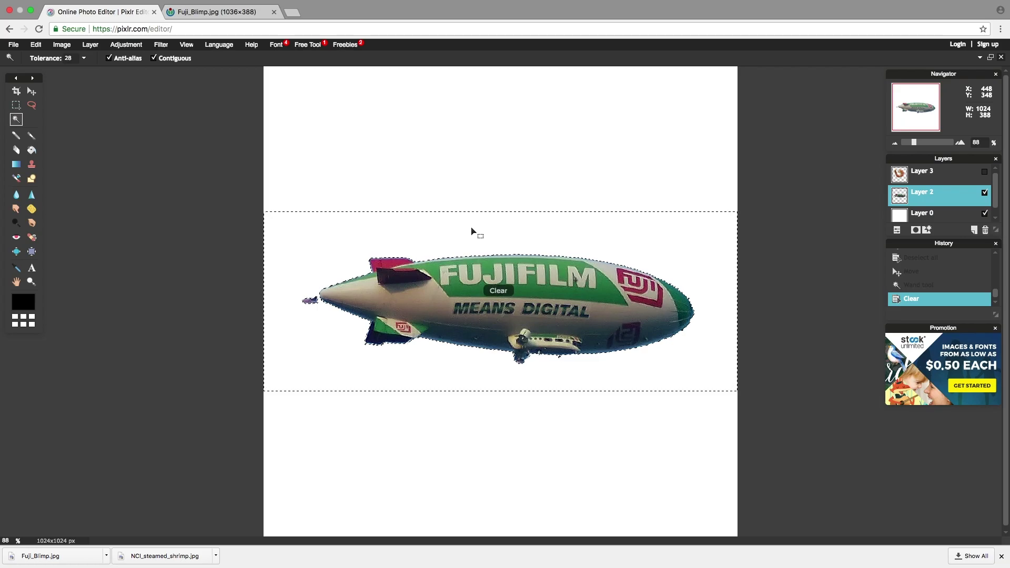
left_click(324, 229)
left_click(351, 240)
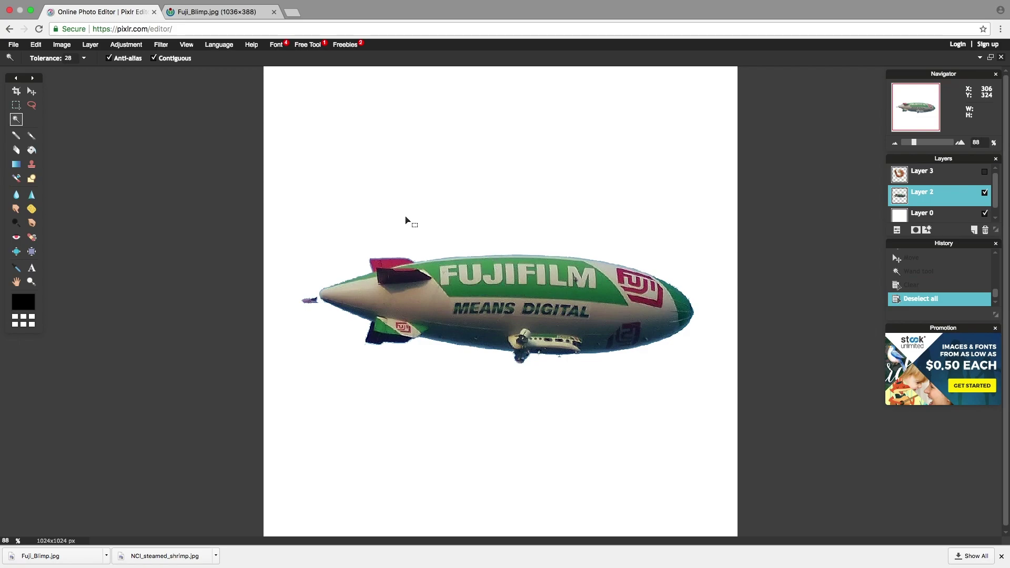
- Free-transform the blimp layer, enlarging it in proportion to nearly the canvas width and moving it up and slightly right
left_click(35, 44)
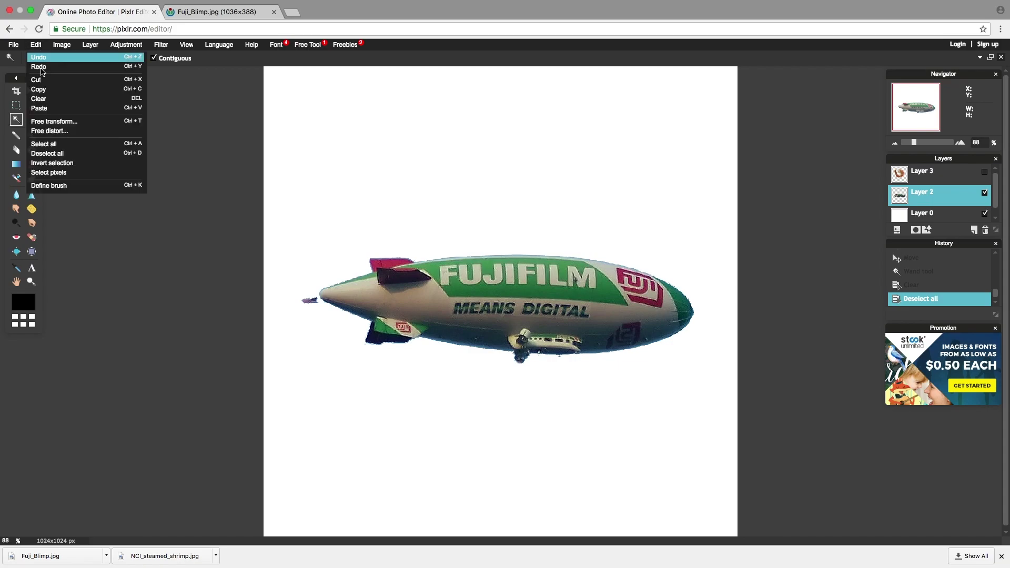
left_click(78, 119)
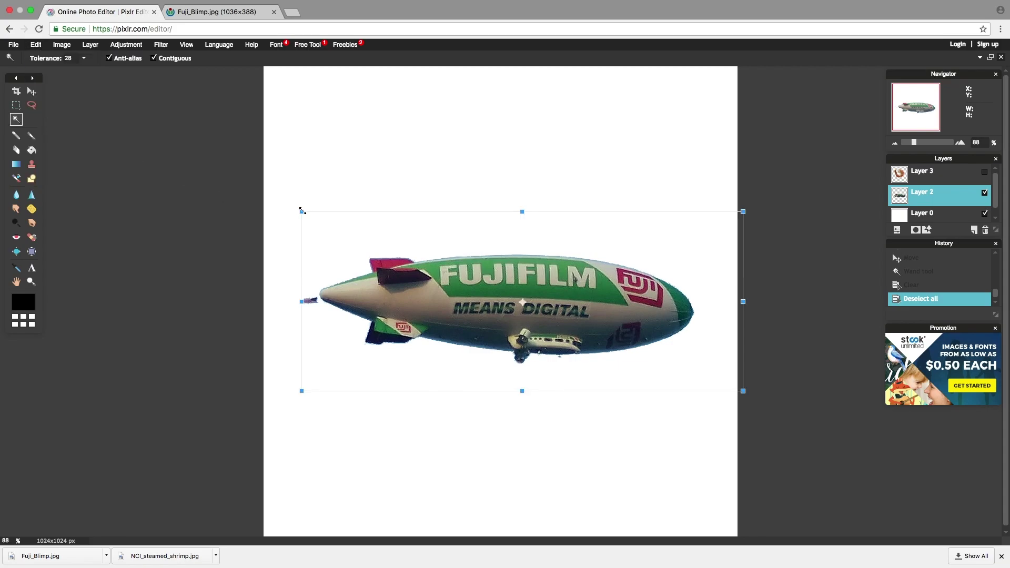
left_click_drag(301, 211, 259, 164)
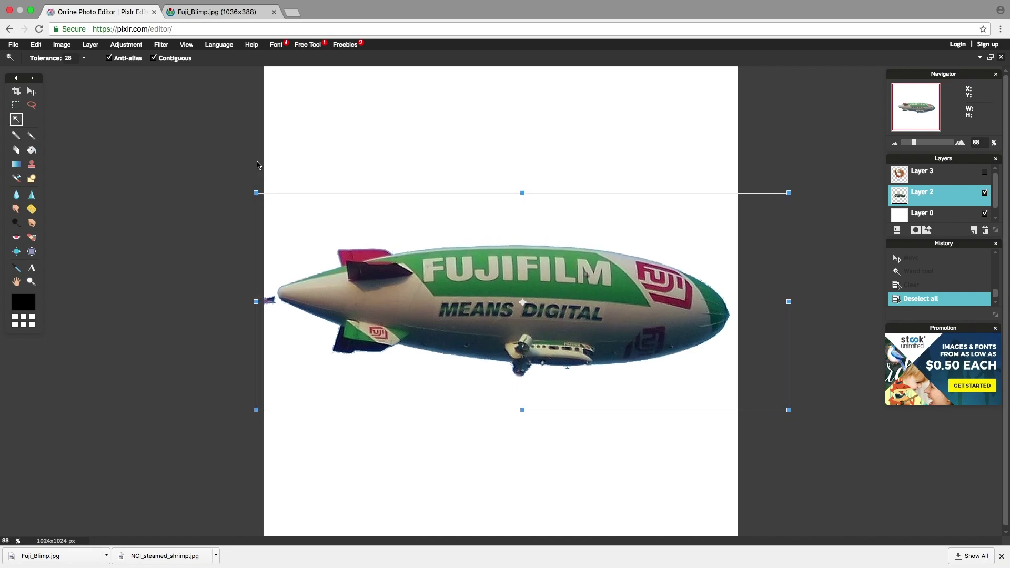
left_click_drag(514, 287, 520, 224)
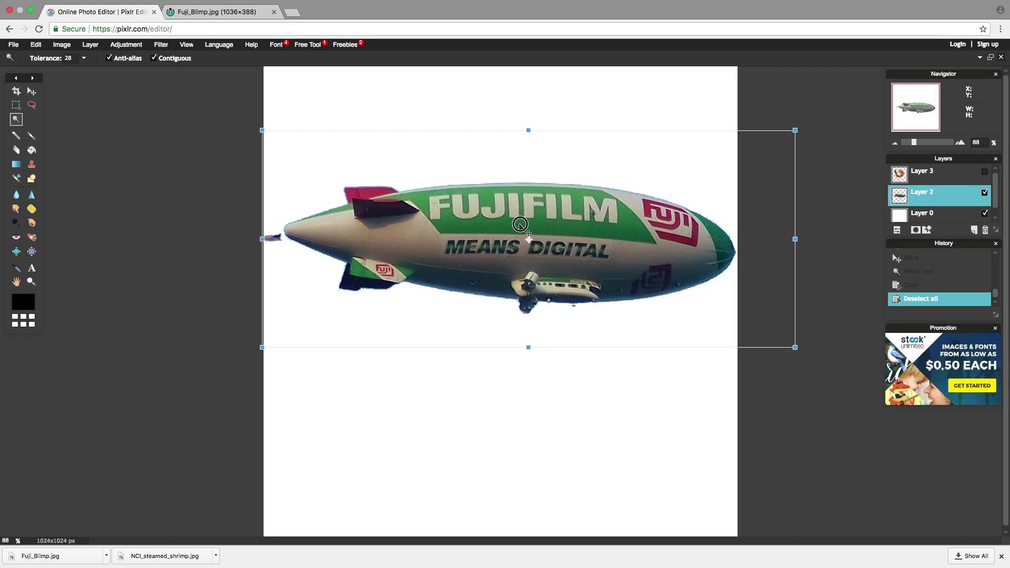
left_click(699, 88)
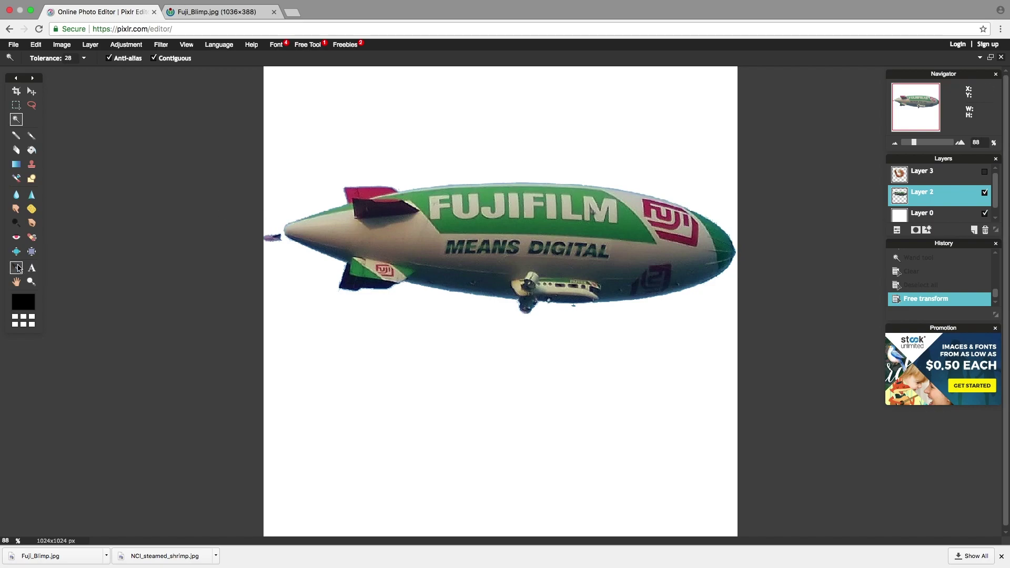
- Sample the blimp's green, just above the FUJIFILM lettering, as the painting colour
left_click(18, 268)
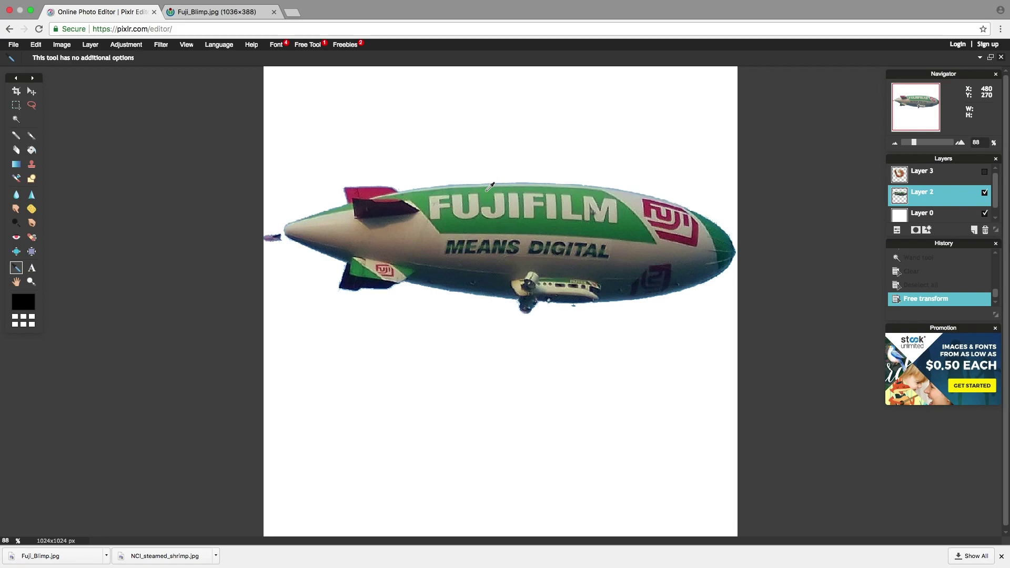
left_click(488, 190)
- Try painting over the upper part of the FUJIFILM lettering with the sampled green, and undo the brush stroke
left_click(32, 136)
mouse_move(494, 198)
left_mouse_down()
mouse_move(598, 201)
mouse_move(429, 200)
mouse_move(590, 208)
mouse_move(511, 211)
mouse_move(514, 225)
left_mouse_up()
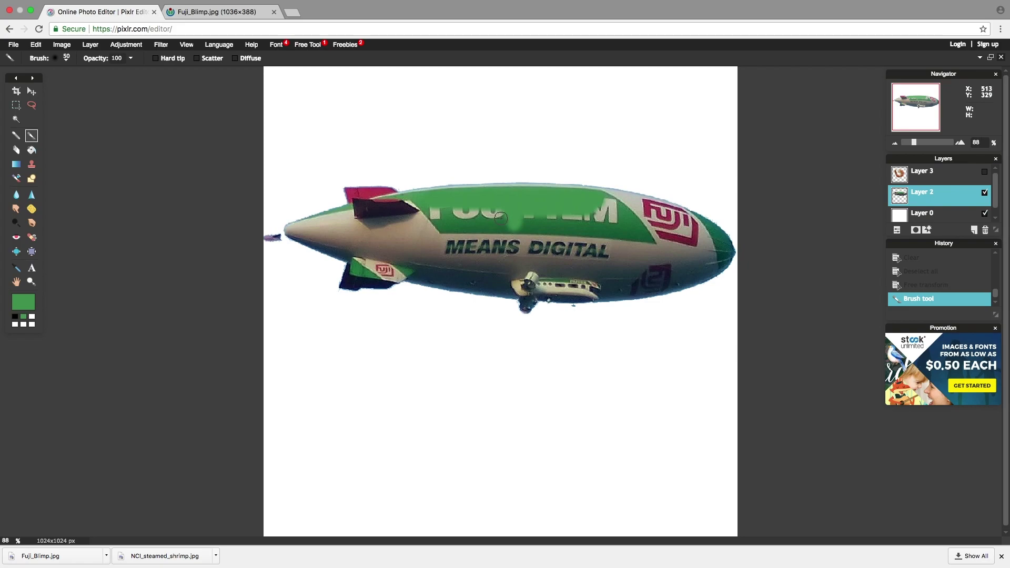
key("ctrl+z")
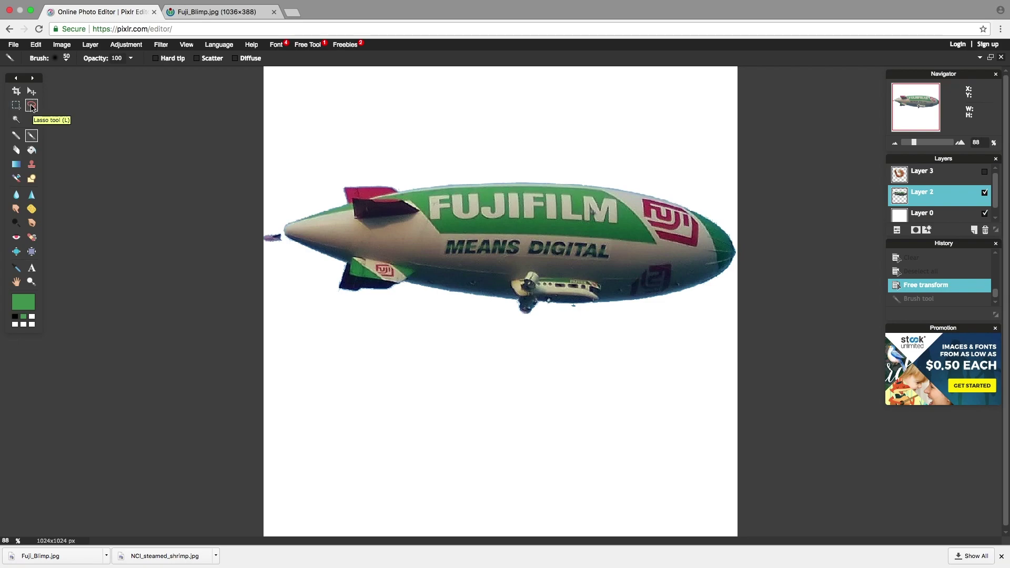
- Draw a freehand Lasso selection about 462 x 92 px around the FUJIFILM lettering, with feather 0
left_click(32, 108)
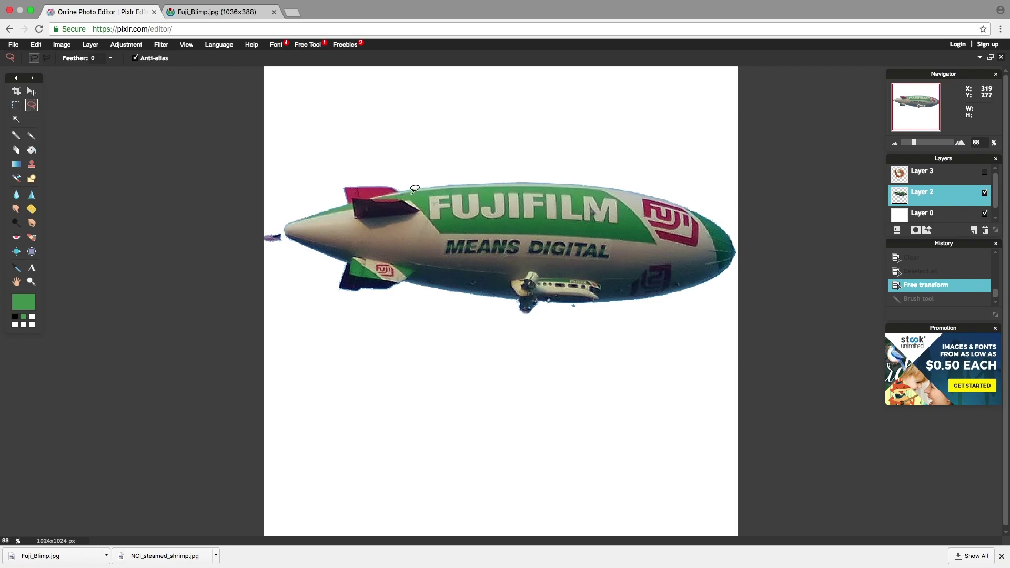
mouse_move(415, 188)
left_mouse_down()
mouse_move(590, 192)
mouse_move(616, 197)
mouse_move(620, 229)
left_mouse_up()
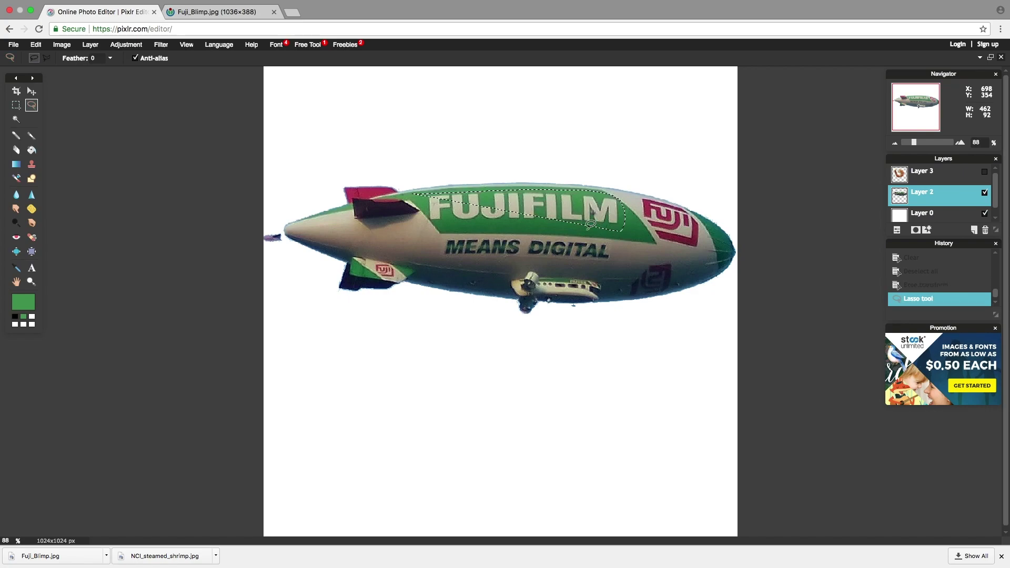
- Clear the lettering selection and draw a polygonal Lasso selection about 536 x 113 px along the edges of the green FUJIFILM panel
right_click(544, 205)
left_click(680, 217)
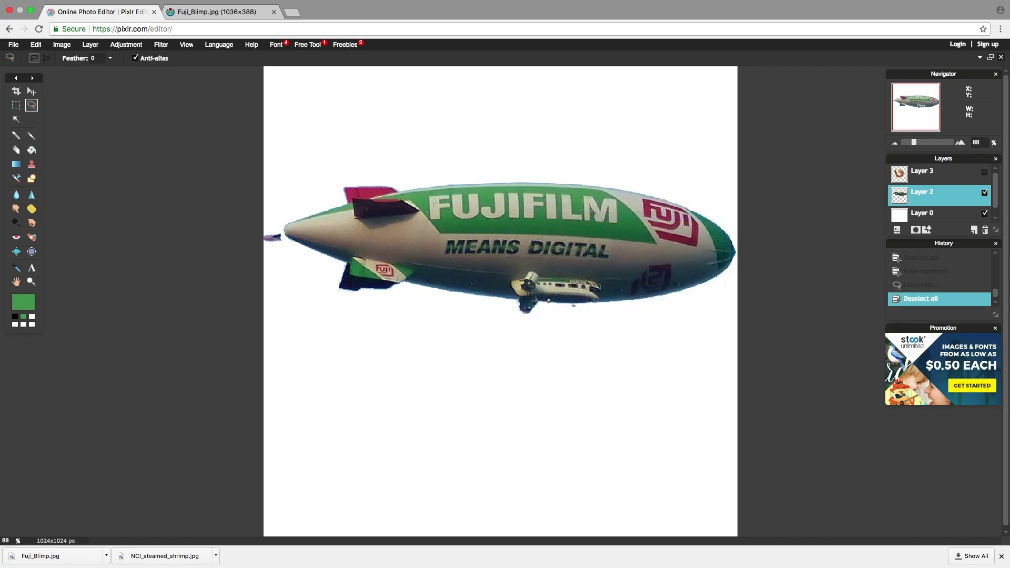
left_click(47, 59)
mouse_move(451, 228)
left_mouse_down()
mouse_move(576, 223)
mouse_move(654, 242)
mouse_move(604, 188)
mouse_move(417, 206)
left_mouse_up()
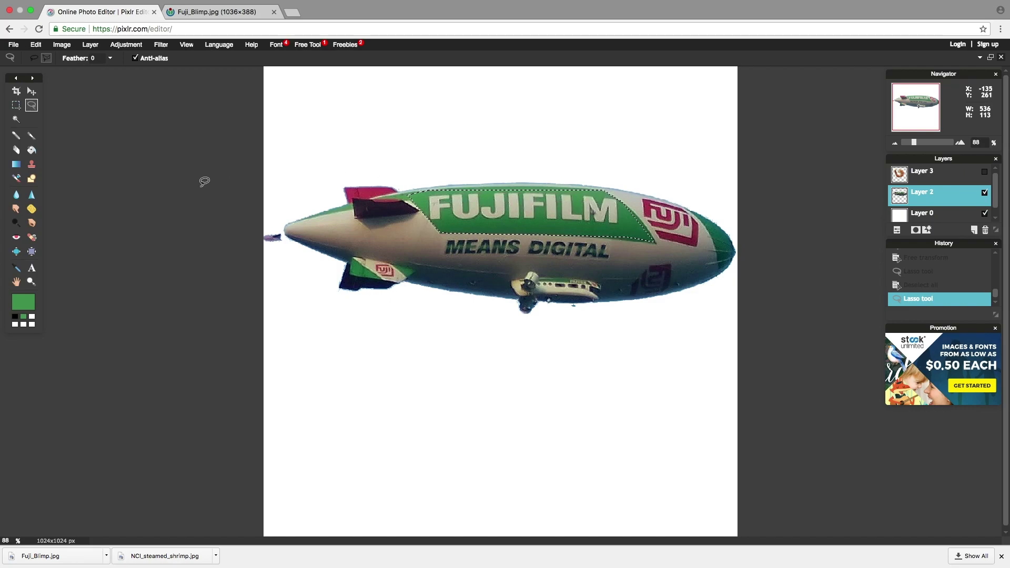
- Try brushing the sampled green across the FUJIFILM lettering inside the panel selection, and undo the stroke
left_click(33, 136)
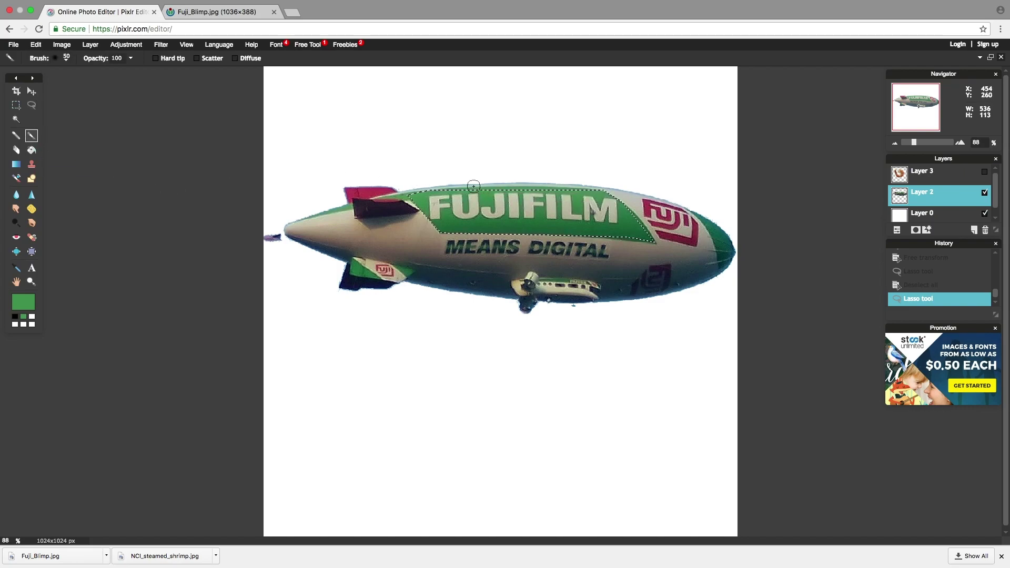
mouse_move(462, 228)
left_mouse_down()
mouse_move(571, 174)
mouse_move(375, 197)
mouse_move(658, 234)
left_mouse_up()
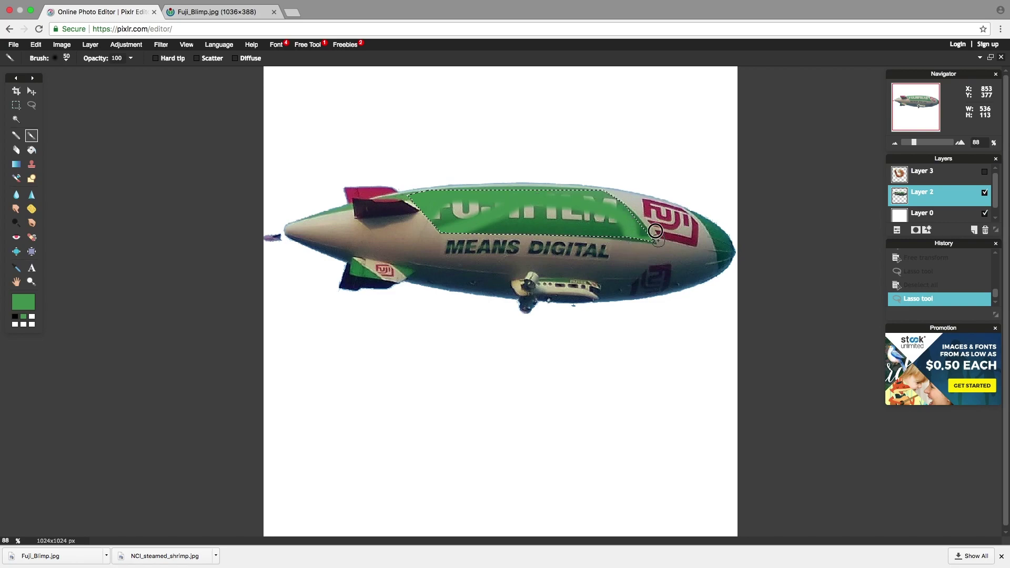
left_click_drag(518, 169, 517, 169)
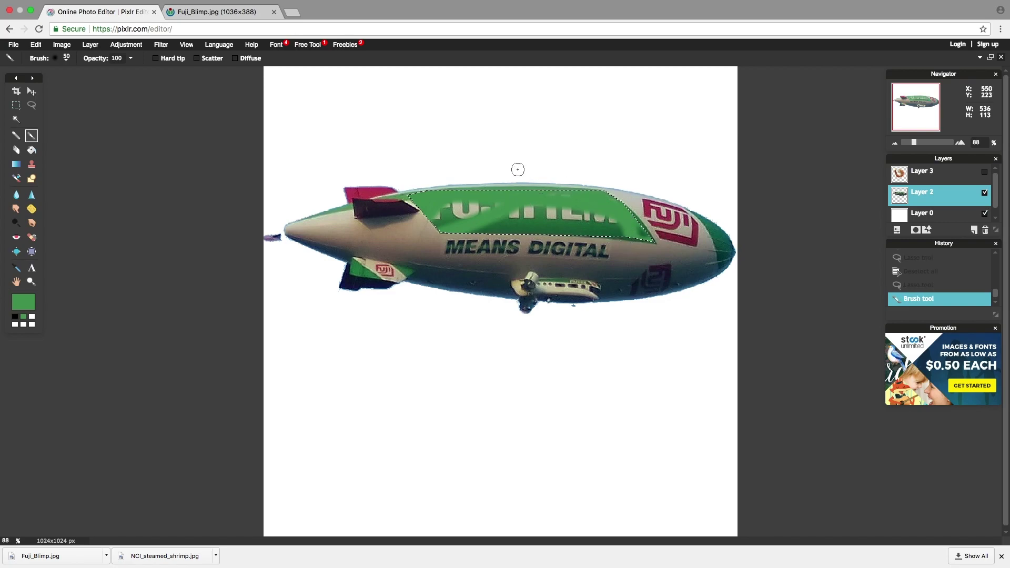
key("ctrl+z")
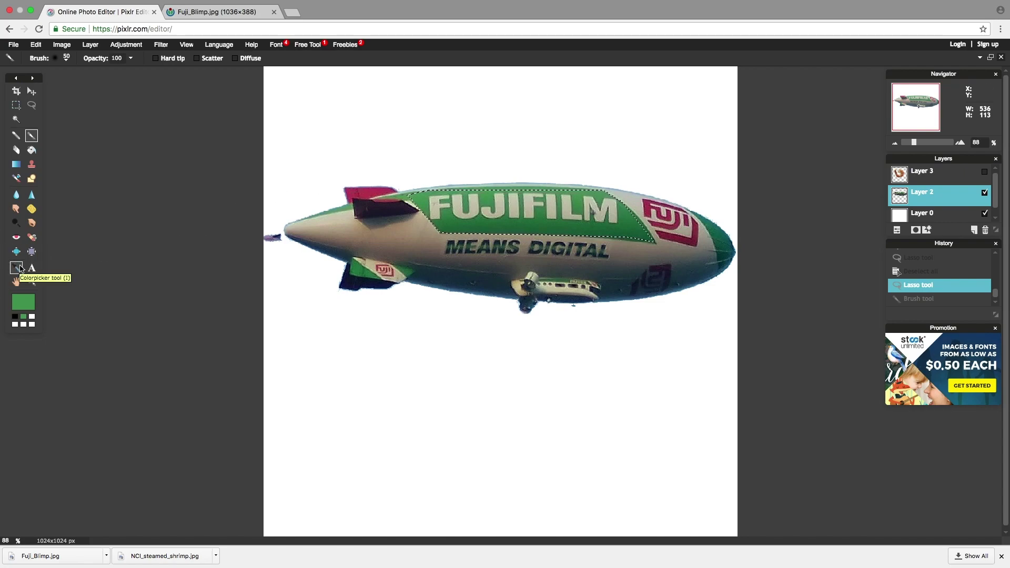
- Sample the lighter green along the panel's upper part and paint over the upper half of the FUJIFILM lettering
left_click(16, 268)
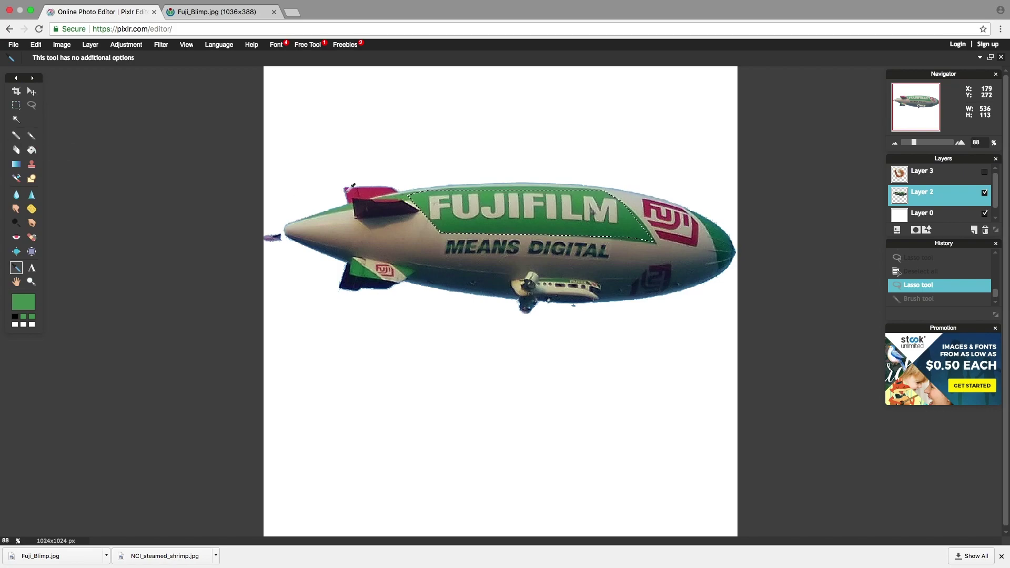
key("b")
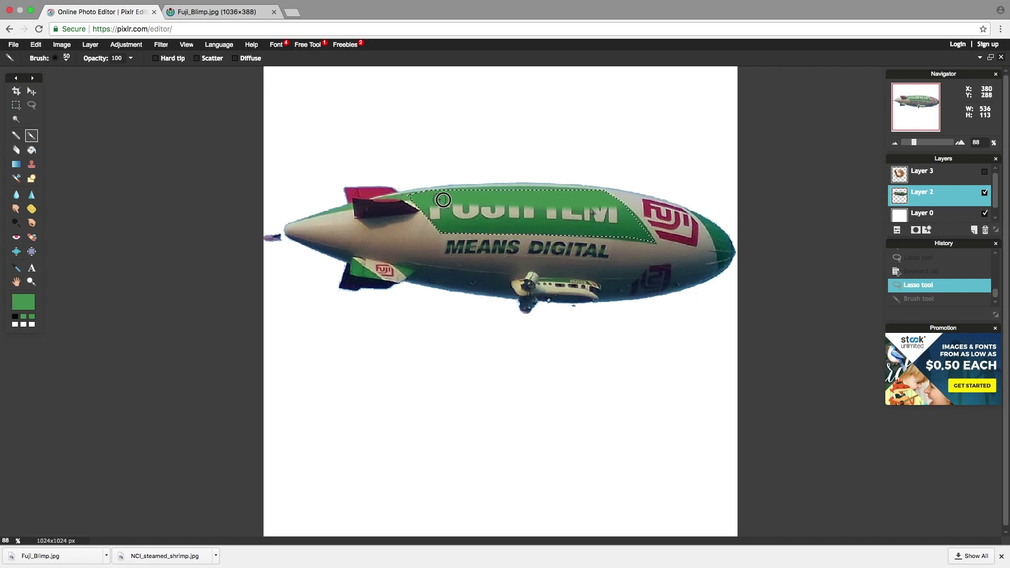
left_click_drag(493, 200, 531, 203)
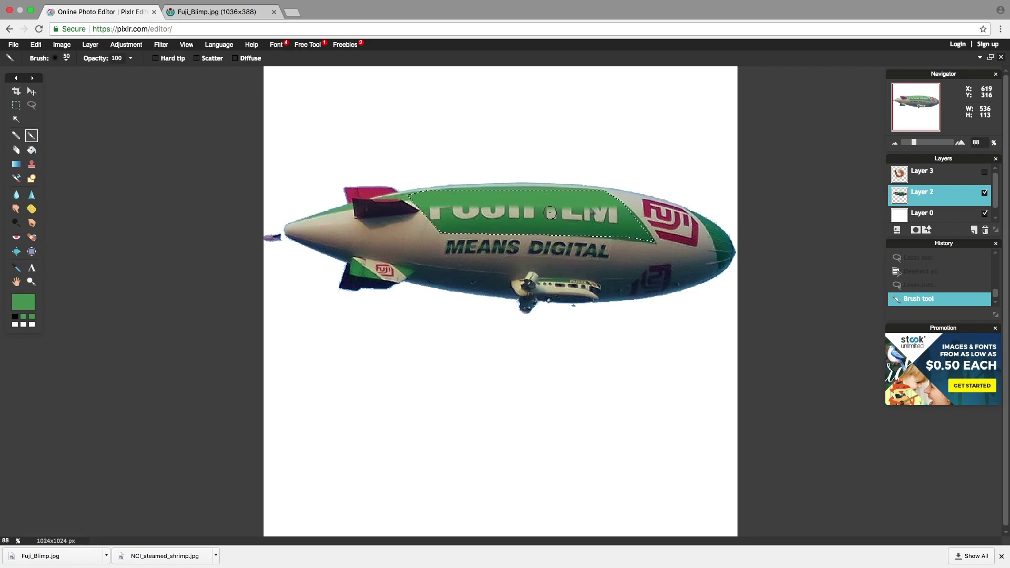
- Sample the darker green between the lower parts of the FUJIFILM letters as the painting colour
key("i")
left_click(540, 208)
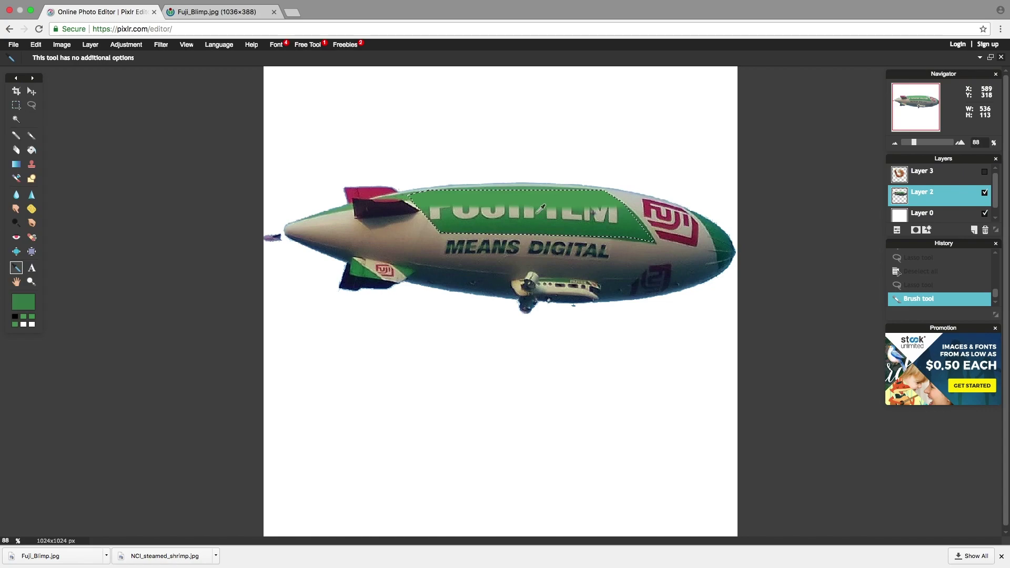
- Try painting over the lower half of the lettering with the darker green at full opacity, and undo the stroke
key("b")
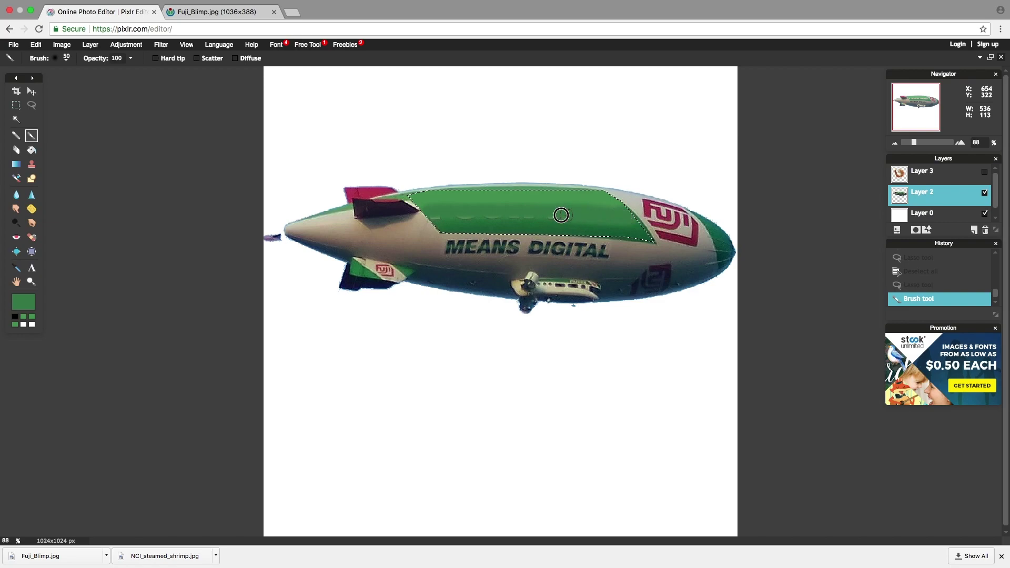
left_click_drag(426, 211, 429, 210)
key("super+z")
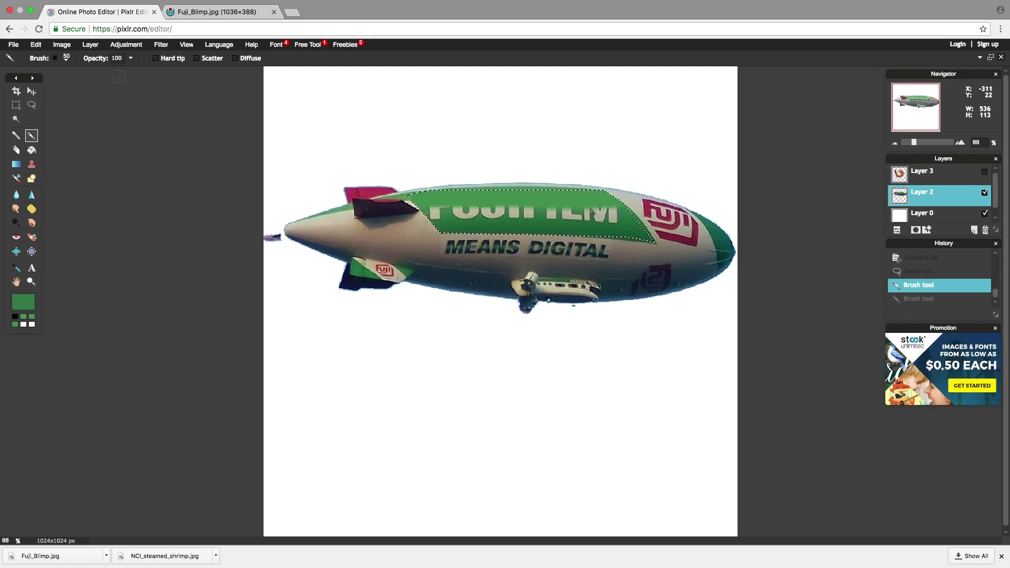
- Set the brush to the soft 100 px tip and its opacity to 44
left_click(67, 59)
left_click(188, 106)
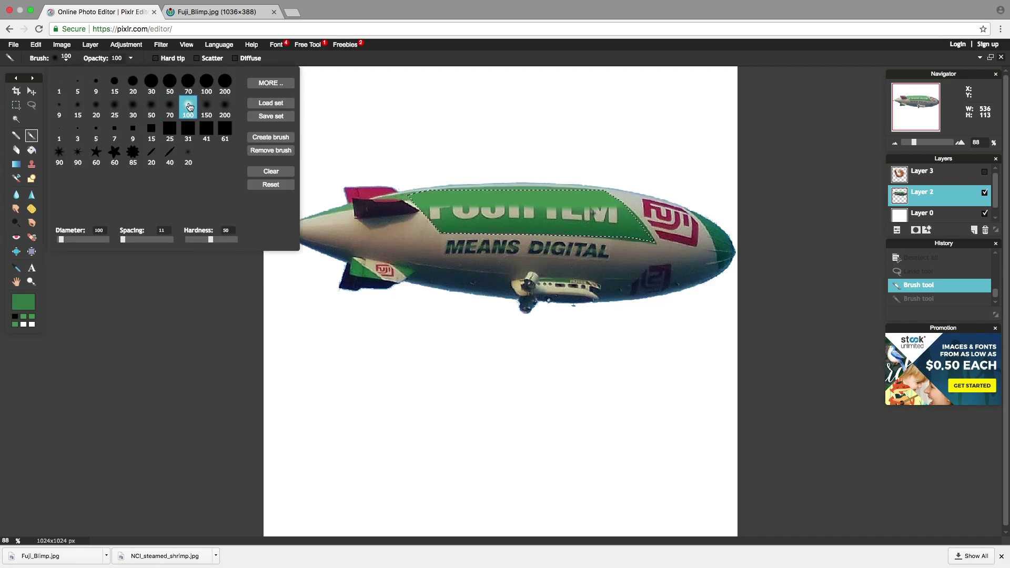
left_click(130, 59)
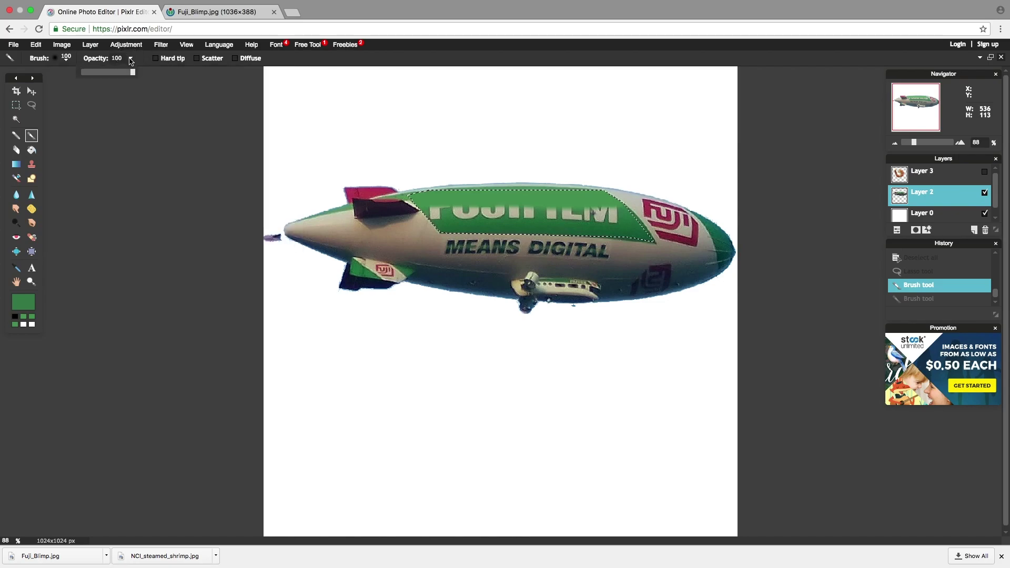
left_click(131, 59)
left_click(108, 73)
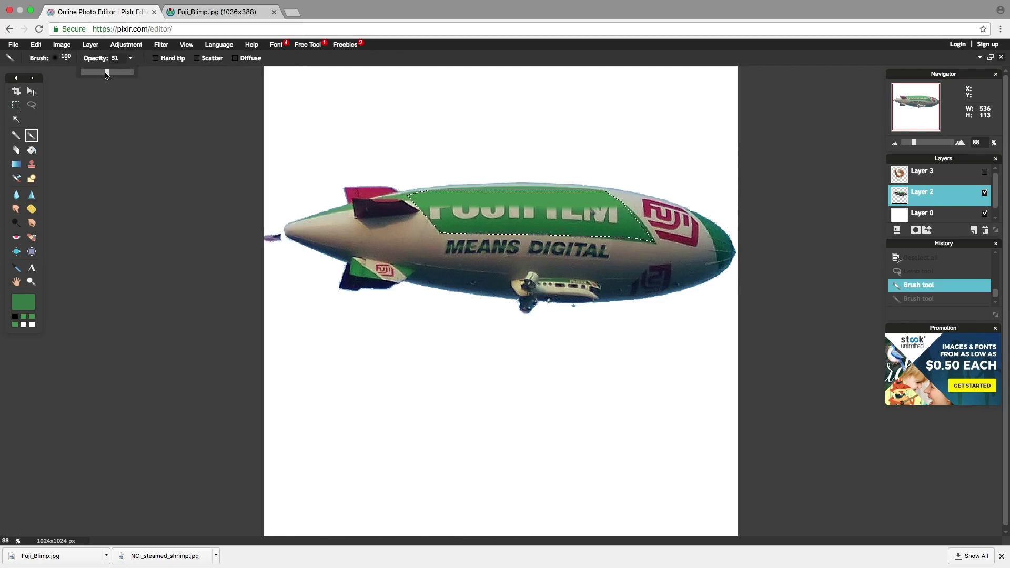
left_click_drag(107, 73, 103, 73)
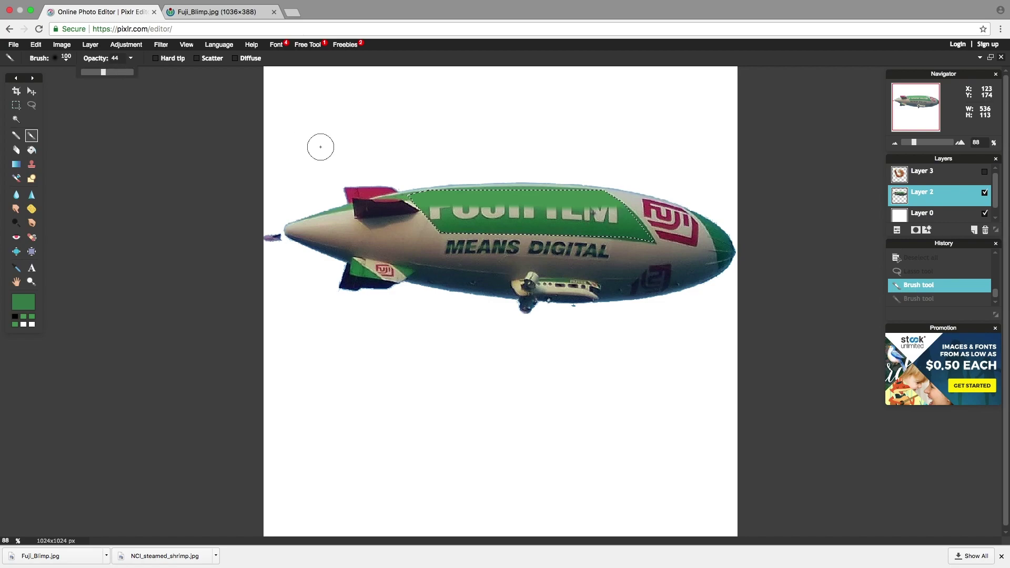
- Cover the remaining lower half of the FUJIFILM lettering with repeated semi-transparent strokes of the darker green
left_click_drag(435, 214, 455, 213)
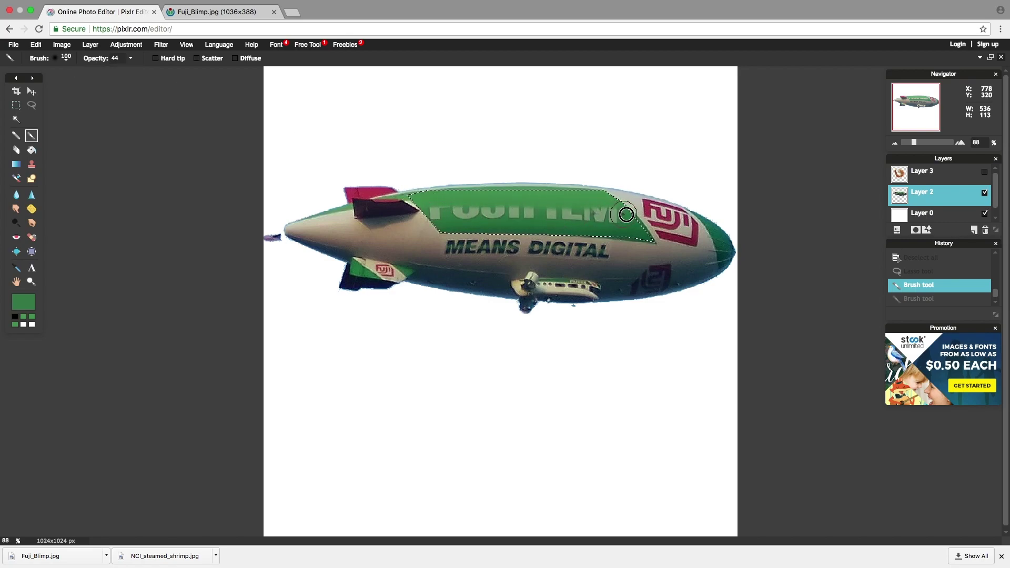
left_click_drag(626, 214, 603, 215)
left_click_drag(427, 213, 453, 213)
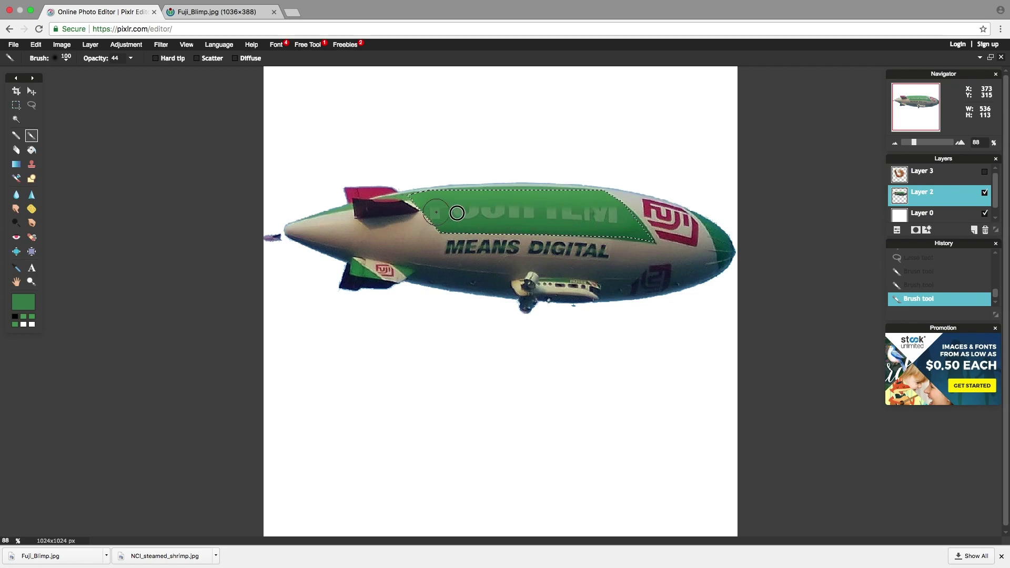
left_click_drag(621, 209, 635, 221)
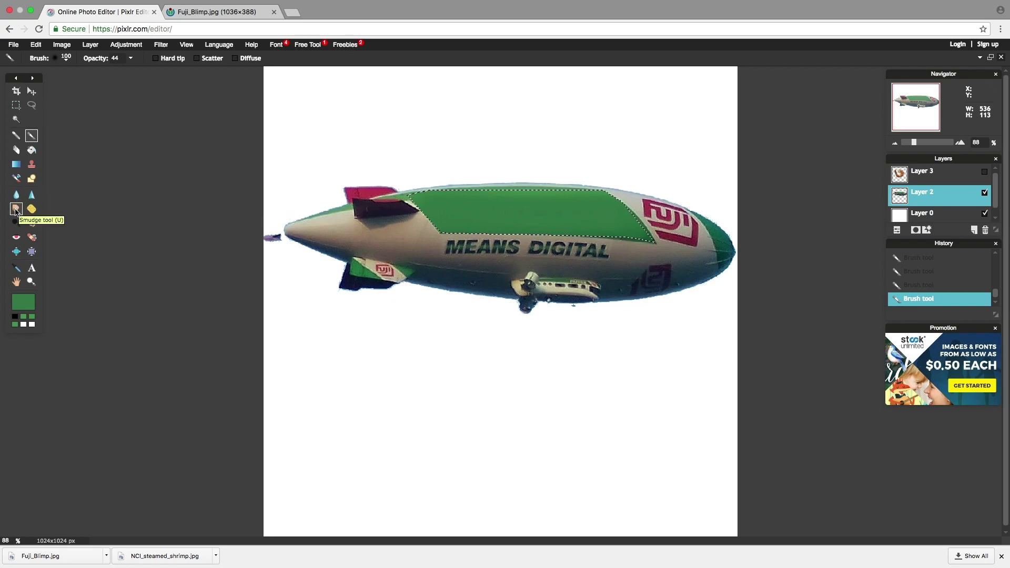
- Blend the painted greens across the selected panel using the Smudge tool with the soft 100 px tip
left_click(15, 210)
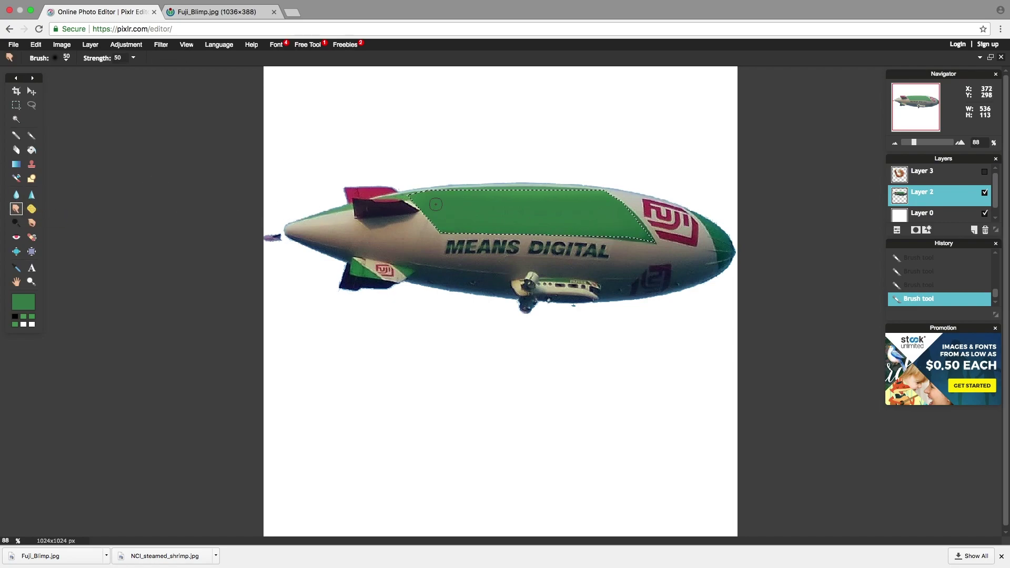
left_click(67, 58)
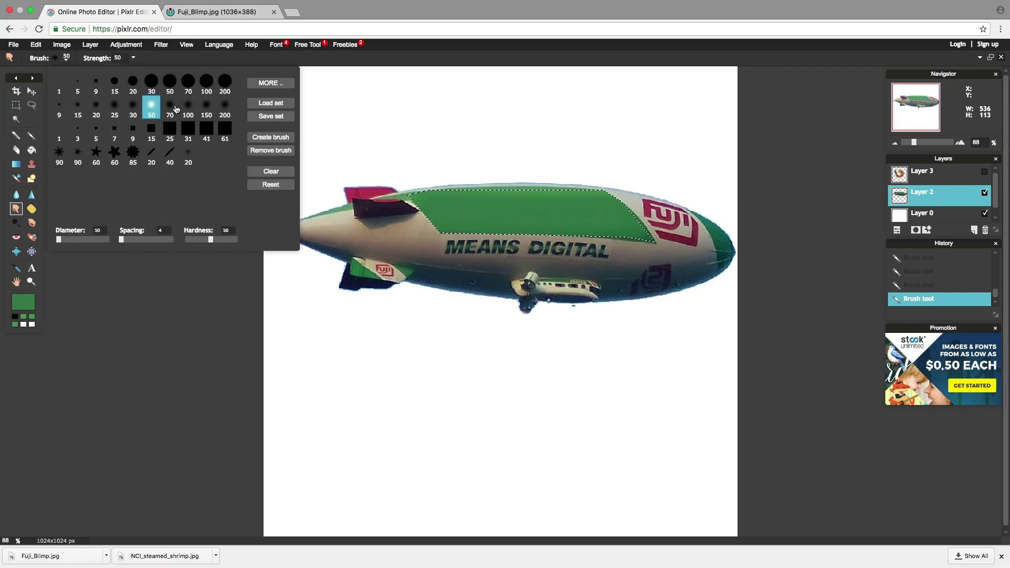
left_click(188, 106)
left_click_drag(456, 230, 430, 227)
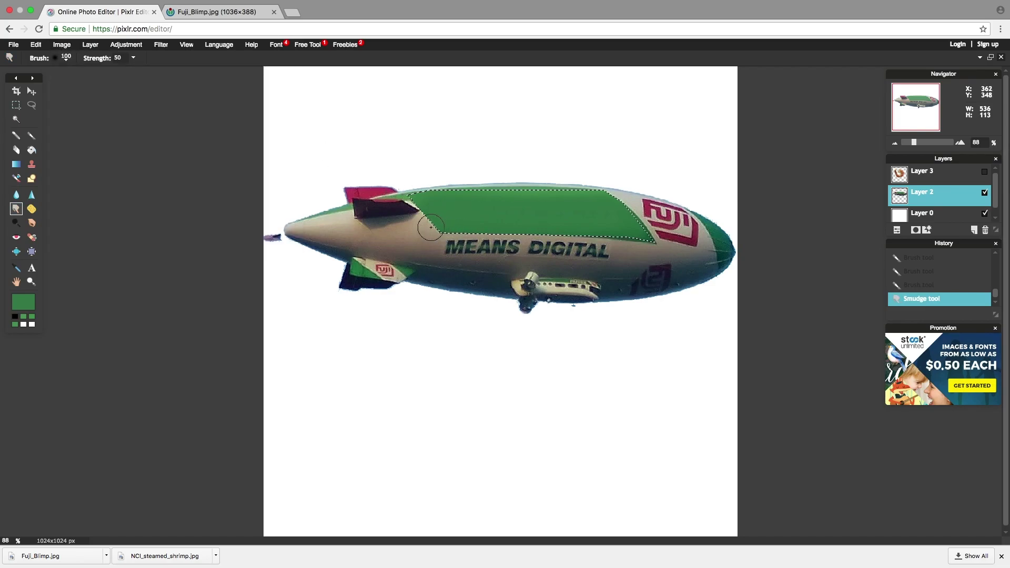
left_click_drag(651, 233, 613, 220)
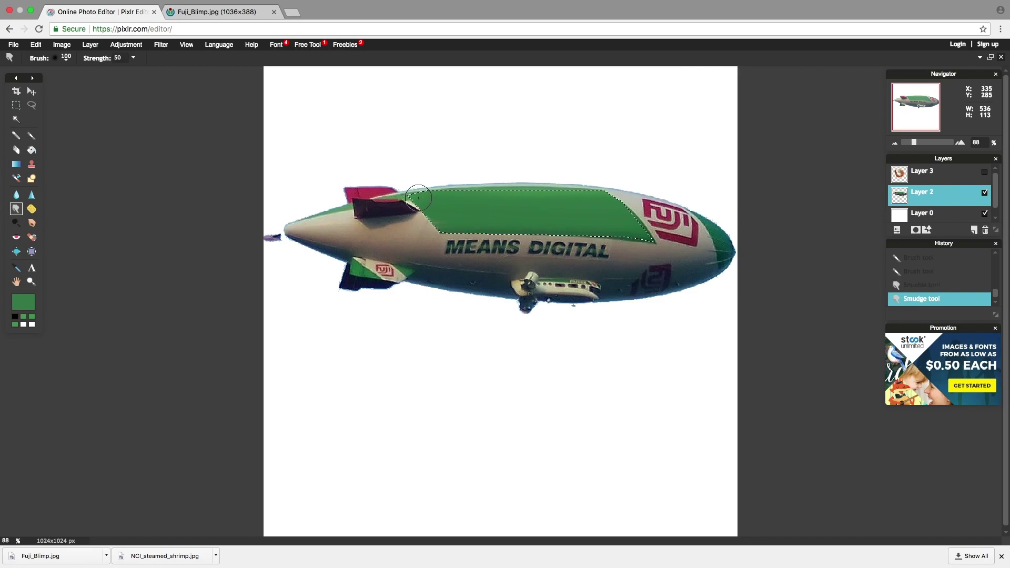
left_click_drag(607, 196, 618, 201)
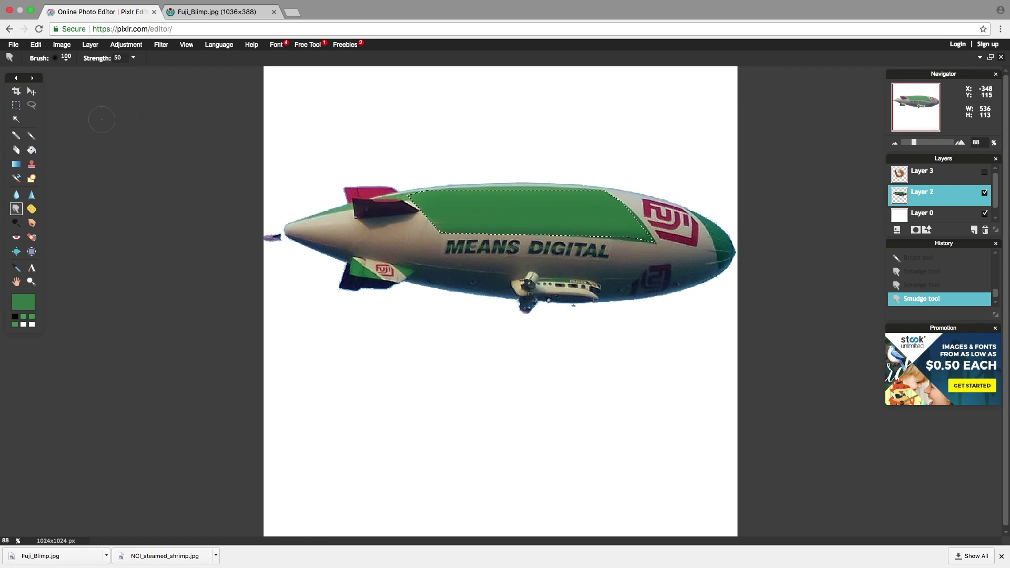
- Clear the selection around the green panel
left_click(32, 107)
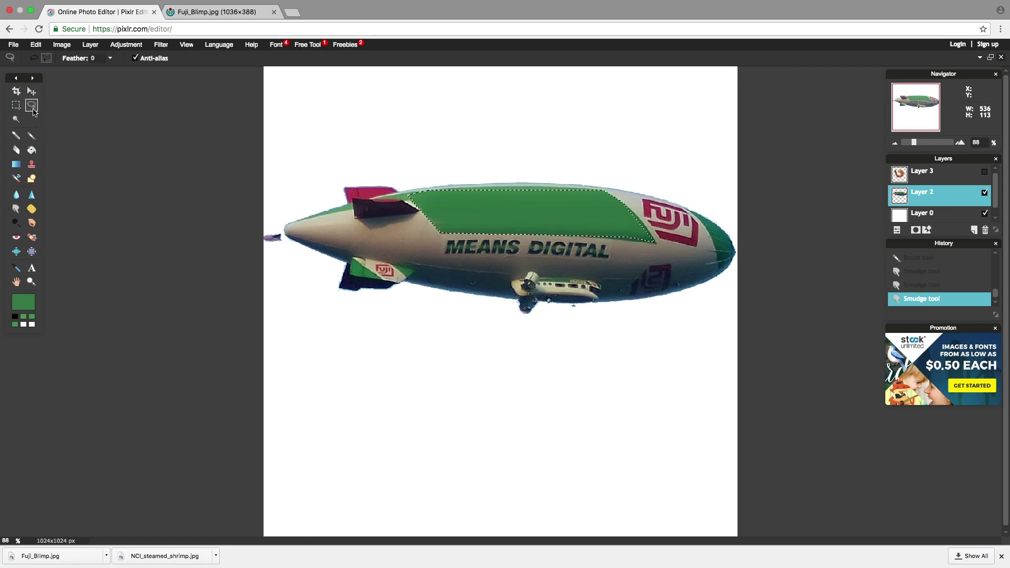
right_click(475, 206)
left_click(495, 219)
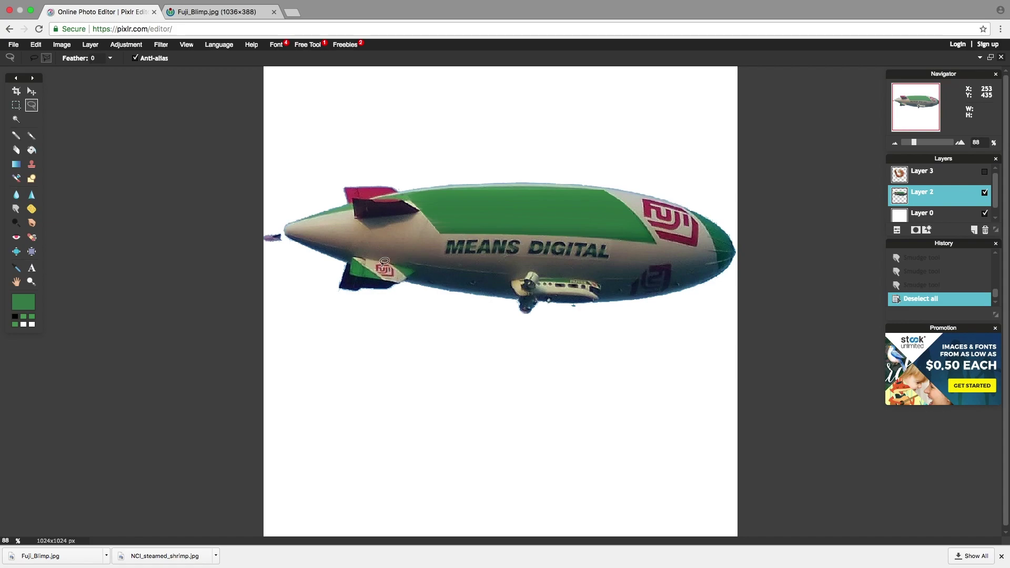
- Bring the blimp's tail fins into close view at 260% and activate the Clone stamp tool
key("z")
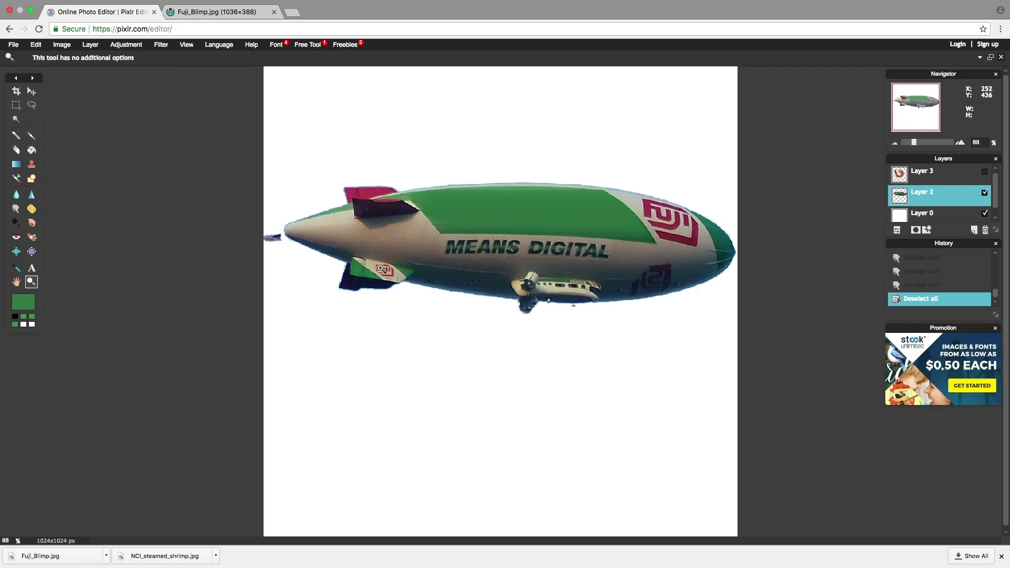
left_click(382, 269)
left_click(356, 263)
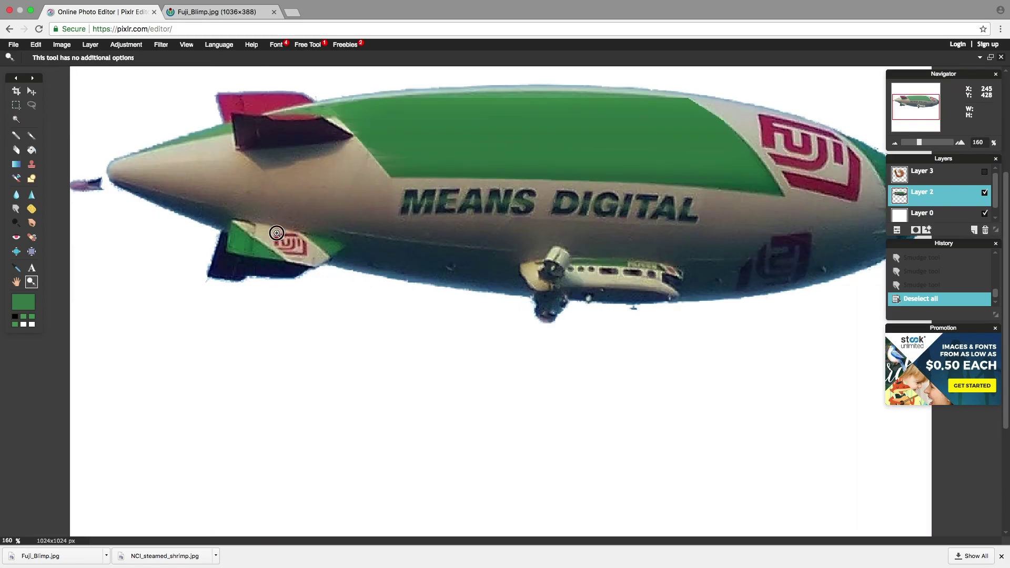
left_click(277, 233)
left_click(238, 226)
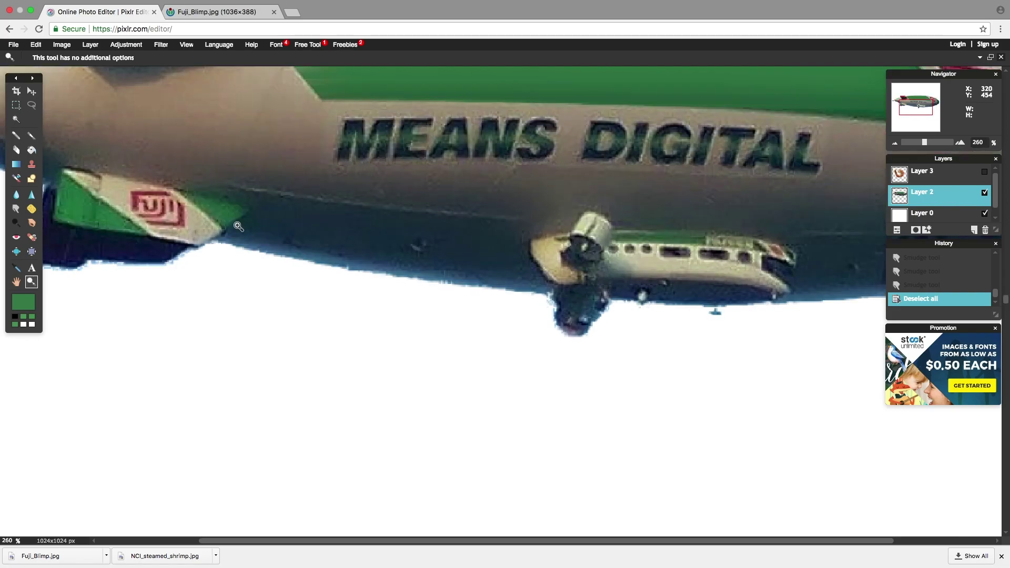
key("space")
left_click_drag(305, 228, 590, 401)
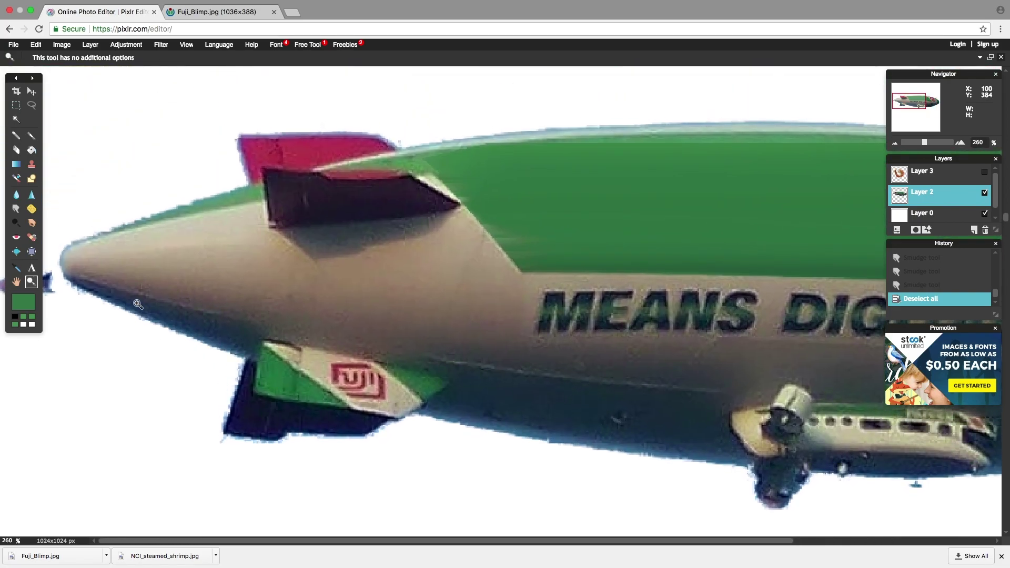
left_click(32, 166)
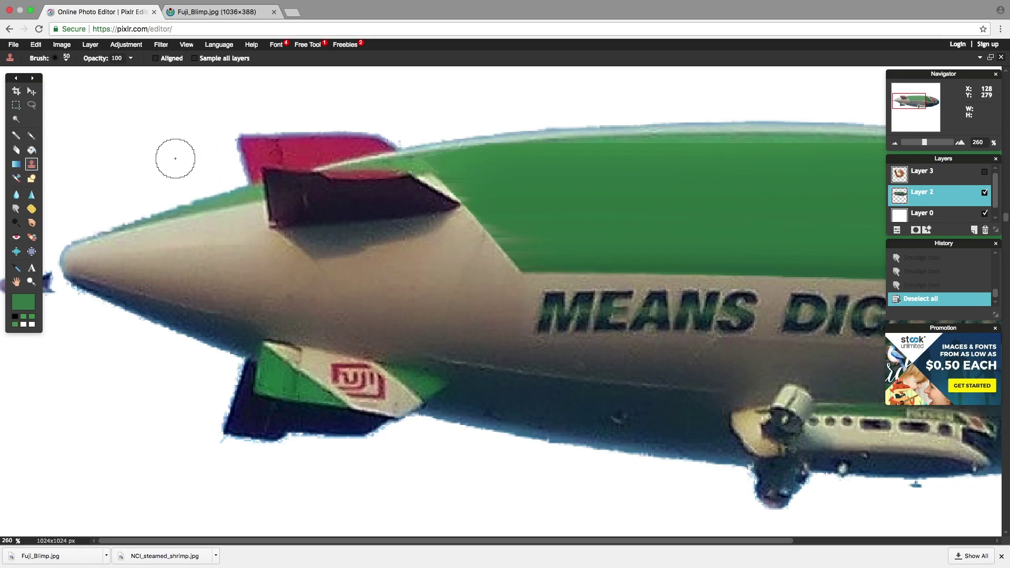
- Try cloning the lower tail fin's white stripe over its Fuji logo with the 50 px tip, and undo the clone strokes
mouse_move(166, 156)
left_mouse_down()
mouse_move(115, 170)
mouse_move(158, 151)
mouse_move(142, 184)
mouse_move(190, 159)
mouse_move(148, 159)
mouse_move(187, 180)
mouse_move(152, 153)
mouse_move(164, 190)
mouse_move(209, 137)
mouse_move(130, 120)
mouse_move(111, 155)
mouse_move(208, 145)
mouse_move(181, 111)
mouse_move(136, 125)
mouse_move(160, 157)
mouse_move(235, 102)
mouse_move(200, 78)
mouse_move(156, 93)
mouse_move(193, 122)
mouse_move(306, 93)
mouse_move(328, 119)
mouse_move(238, 136)
mouse_move(220, 153)
mouse_move(334, 142)
mouse_move(272, 177)
mouse_move(208, 194)
mouse_move(307, 192)
left_mouse_up()
key("ctrl+z")
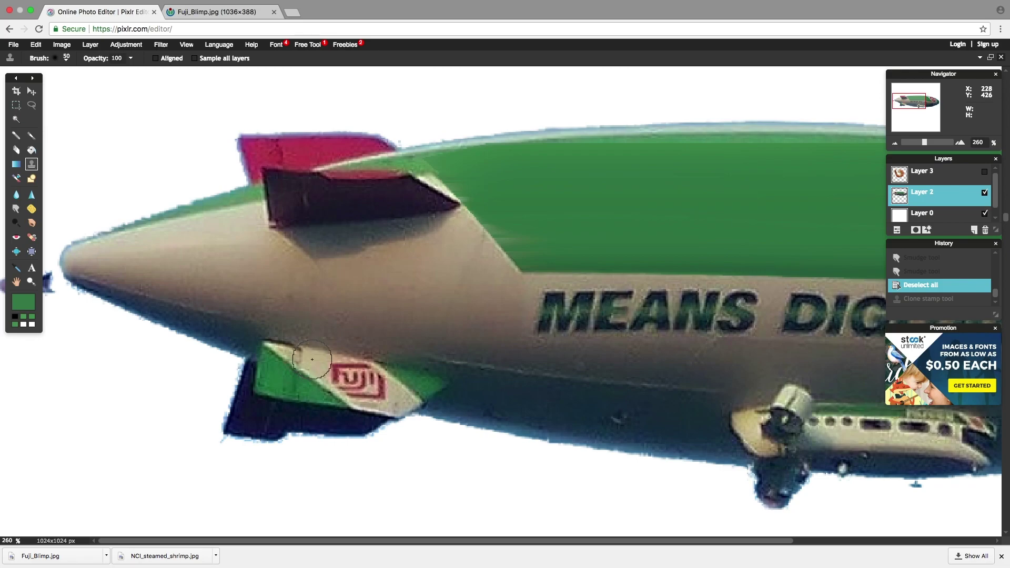
left_click(312, 359, "ctrl")
mouse_move(348, 375)
left_mouse_down()
mouse_move(356, 376)
mouse_move(338, 368)
mouse_move(403, 401)
left_mouse_up()
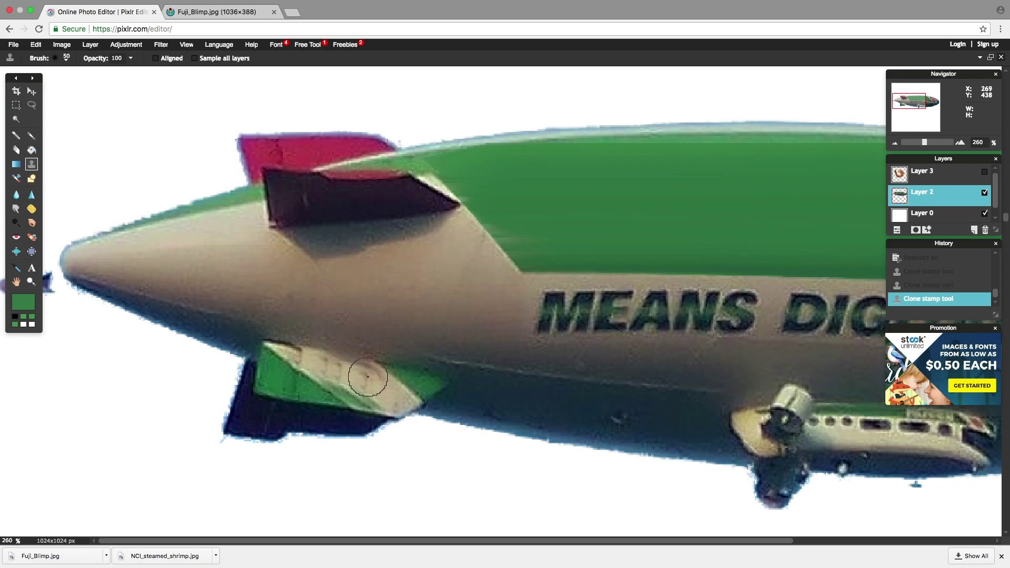
key("ctrl+z")
key("ctrl+z")
key("ctrl+z")
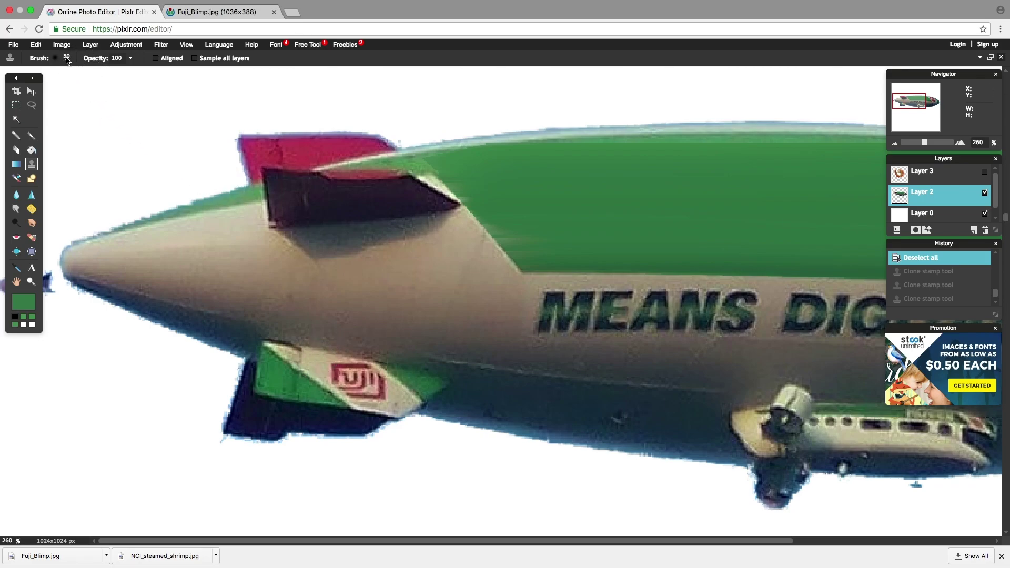
- Set the Clone stamp brush to the soft 25 px tip
left_click(67, 59)
left_click(115, 109)
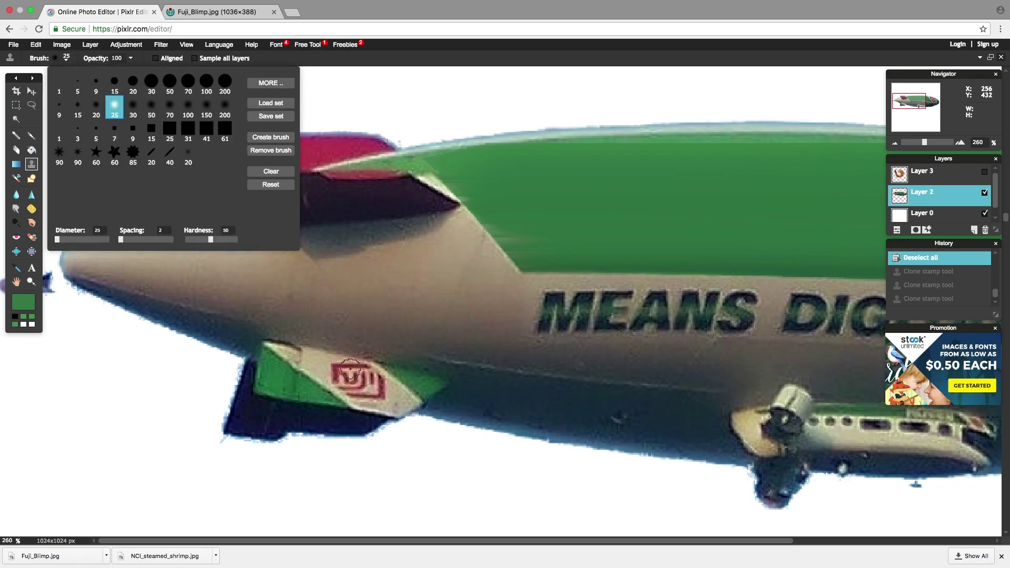
- Clone the lower tail fin's clean white stripe over its Fuji logo with the 25 px tip until the logo is covered
left_click(315, 359)
mouse_move(316, 360)
left_mouse_down()
mouse_move(346, 366)
mouse_move(316, 359)
left_mouse_up()
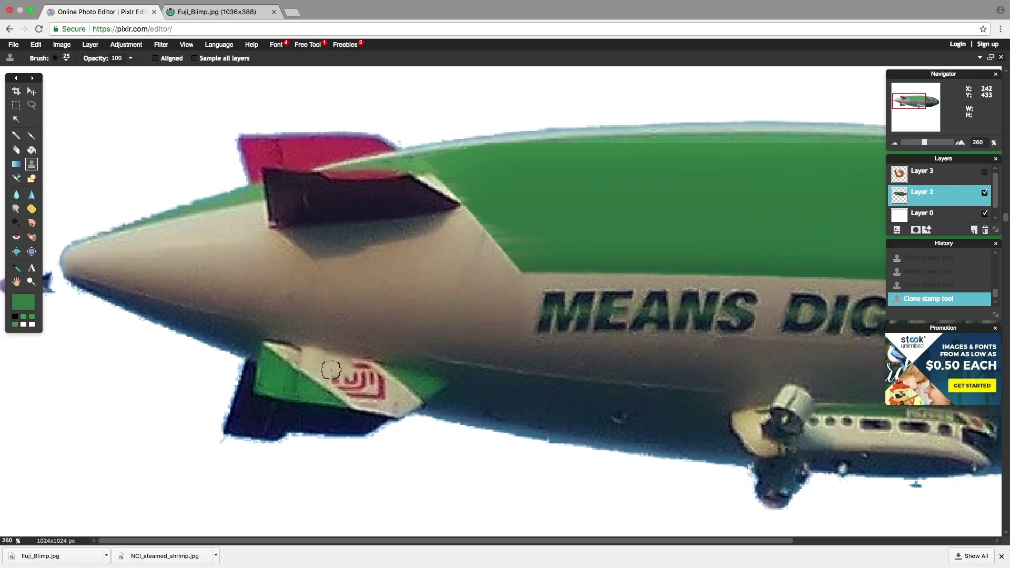
left_click(361, 368)
left_click_drag(342, 379, 348, 385)
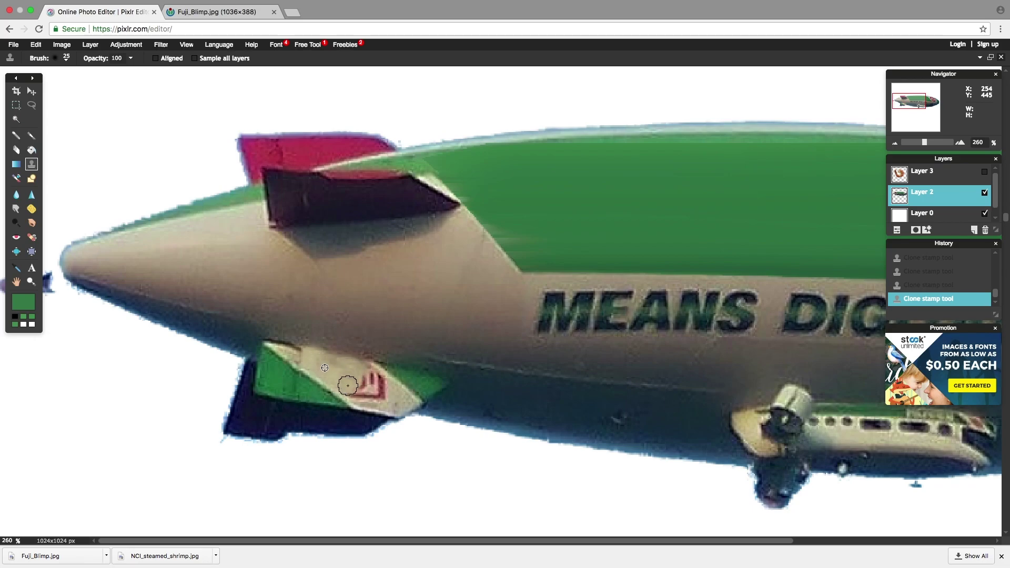
left_click(361, 386)
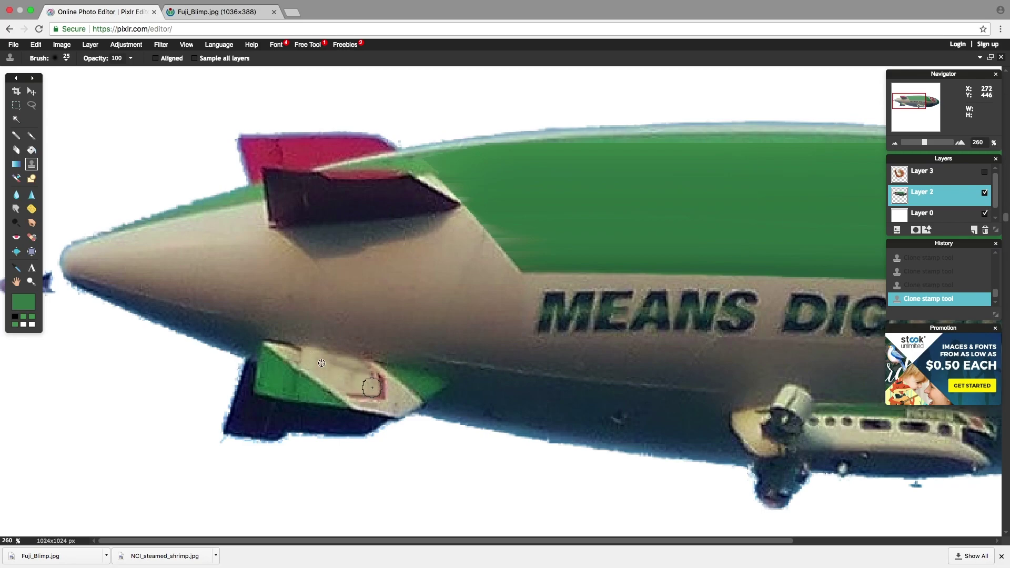
mouse_move(364, 375)
left_mouse_down()
mouse_move(375, 384)
mouse_move(348, 370)
mouse_move(369, 392)
left_mouse_up()
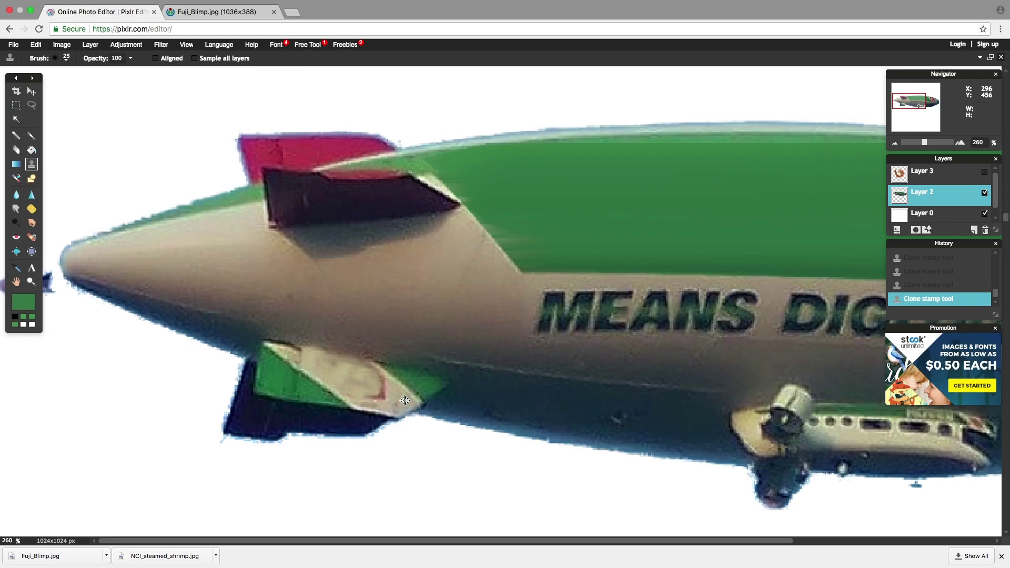
mouse_move(384, 392)
left_mouse_down()
mouse_move(380, 381)
mouse_move(367, 388)
mouse_move(376, 379)
mouse_move(364, 373)
left_mouse_up()
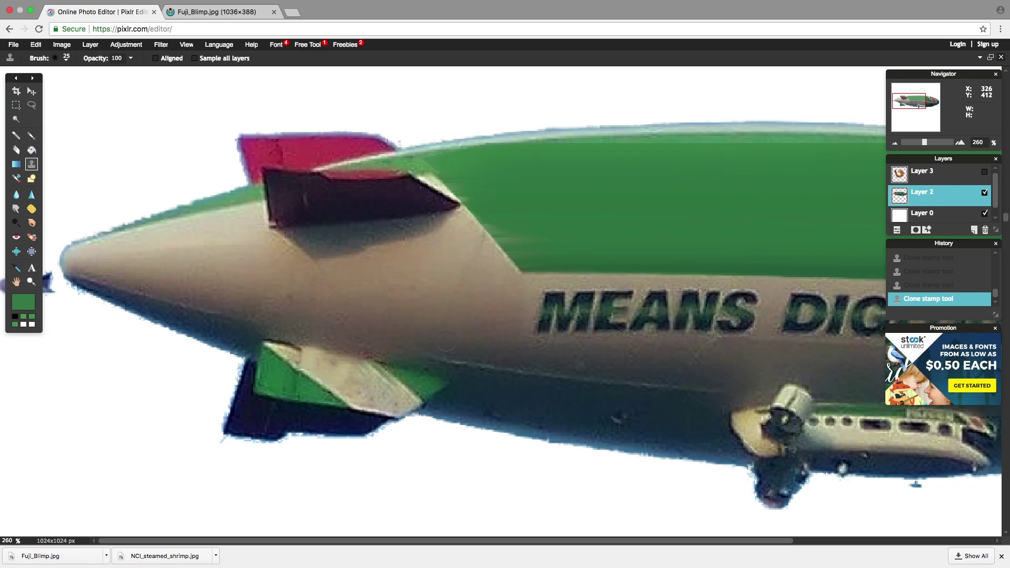
- Clone the dark hull surface behind the gondola over the shadowed Fuji logo on the blimp's underside near the nose
key("space")
left_click_drag(579, 338, 389, 354)
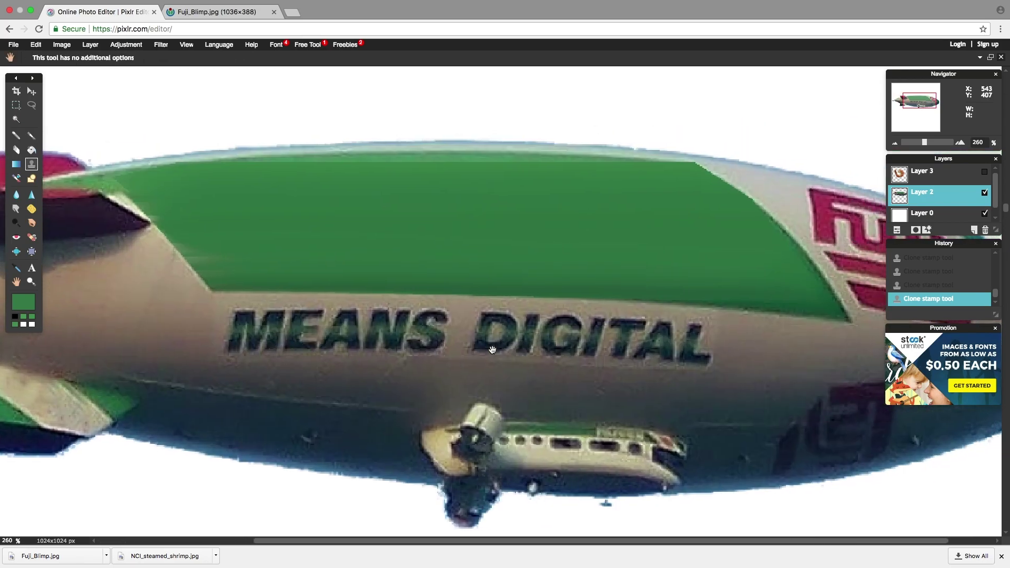
left_click_drag(463, 345, 349, 344)
left_click_drag(445, 337, 437, 322)
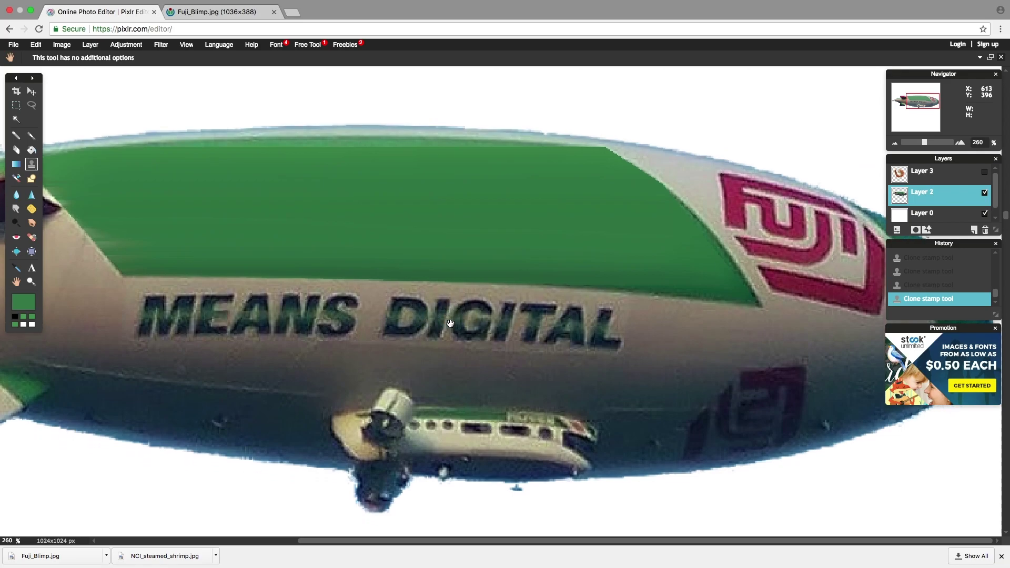
key("space")
mouse_move(552, 322)
left_mouse_down()
mouse_move(495, 328)
mouse_move(506, 330)
left_mouse_up()
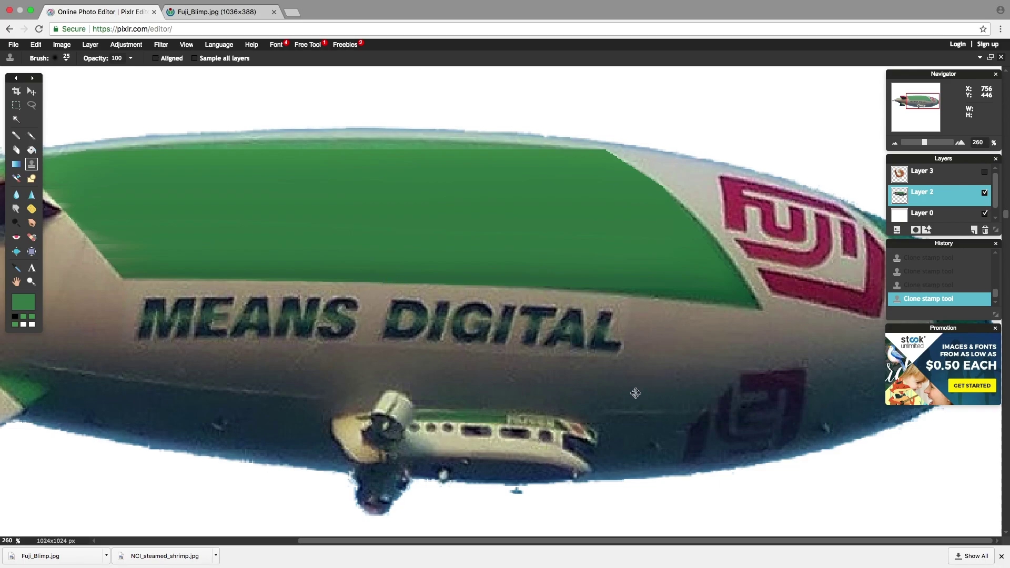
mouse_move(741, 383)
left_mouse_down()
mouse_move(801, 375)
mouse_move(722, 385)
mouse_move(786, 394)
left_mouse_up()
mouse_move(714, 404)
left_mouse_down()
mouse_move(790, 396)
mouse_move(704, 413)
mouse_move(803, 402)
left_mouse_up()
mouse_move(718, 422)
left_mouse_down()
mouse_move(691, 423)
mouse_move(796, 416)
mouse_move(688, 434)
mouse_move(797, 420)
left_mouse_up()
mouse_move(690, 426)
left_mouse_down()
mouse_move(684, 438)
mouse_move(798, 424)
left_mouse_up()
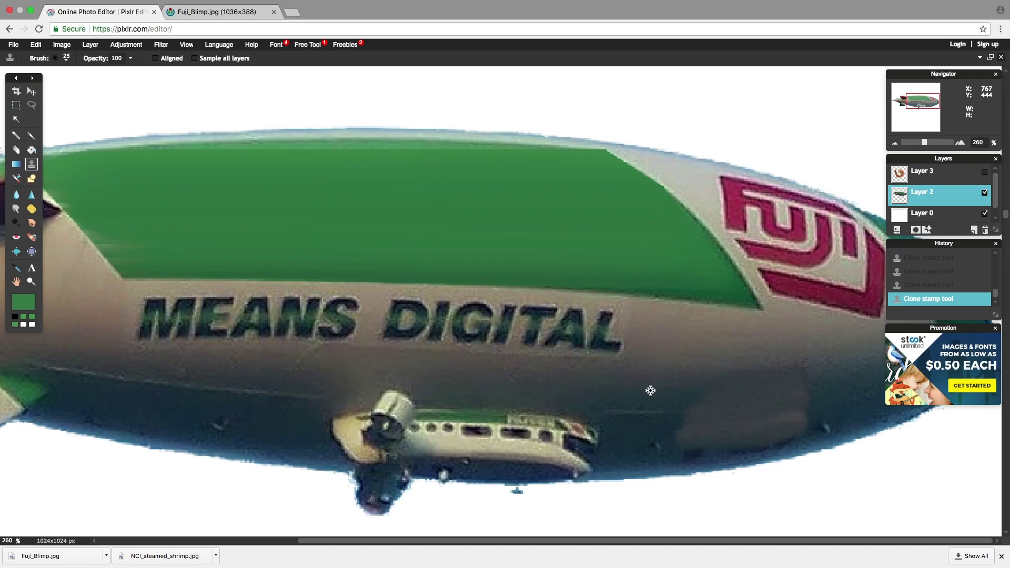
mouse_move(686, 408)
left_mouse_down()
mouse_move(792, 402)
mouse_move(714, 420)
mouse_move(771, 410)
left_mouse_up()
mouse_move(689, 431)
left_mouse_down()
mouse_move(753, 428)
mouse_move(704, 449)
mouse_move(762, 432)
left_mouse_up()
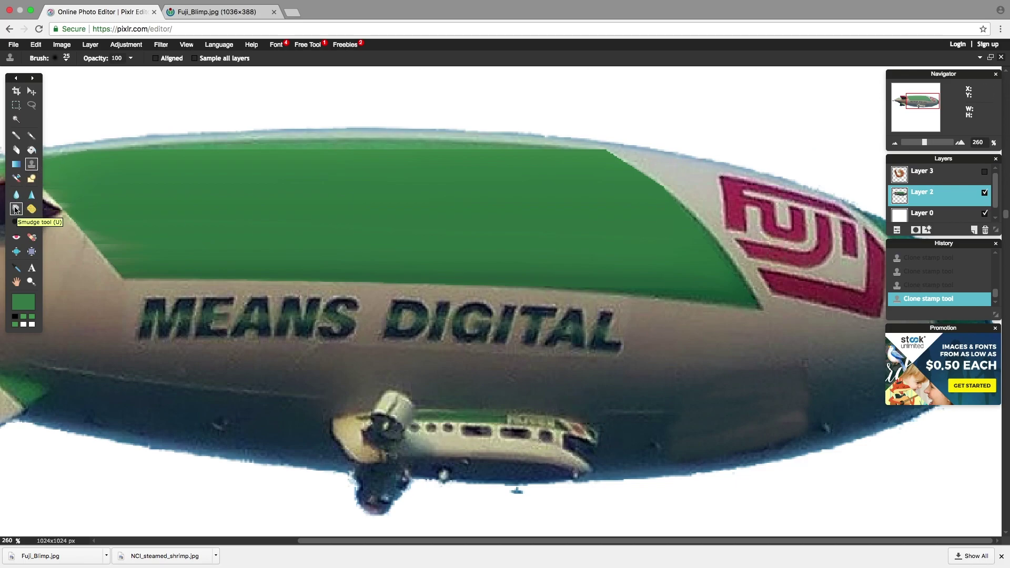
- Blur the edges of the cloned patch on the underside, and smudge it into the surrounding hull with the 100 px tip
left_click(17, 196)
mouse_move(702, 371)
left_mouse_down()
mouse_move(793, 372)
mouse_move(802, 437)
mouse_move(797, 418)
mouse_move(759, 436)
mouse_move(680, 435)
left_mouse_up()
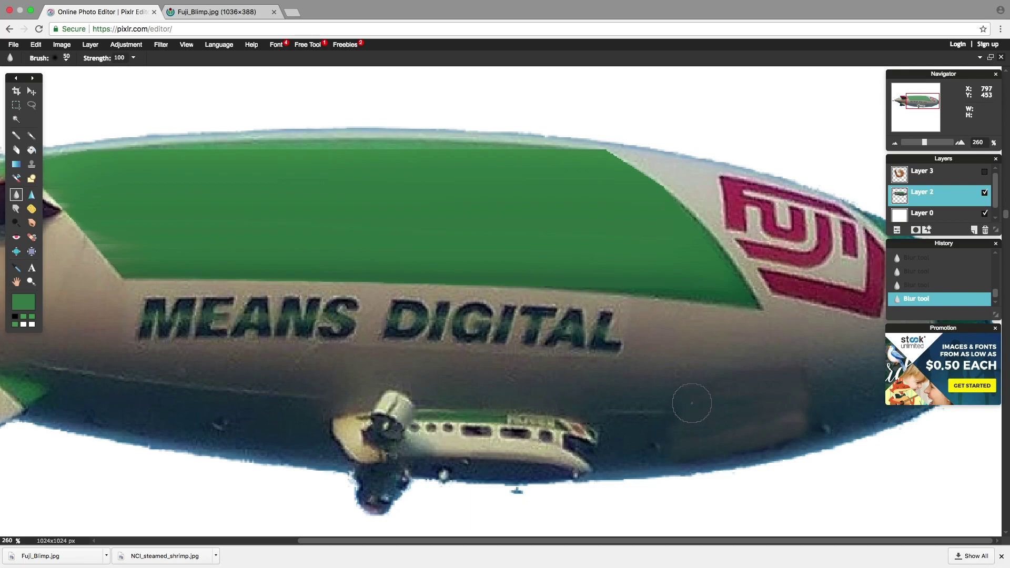
left_click(16, 209)
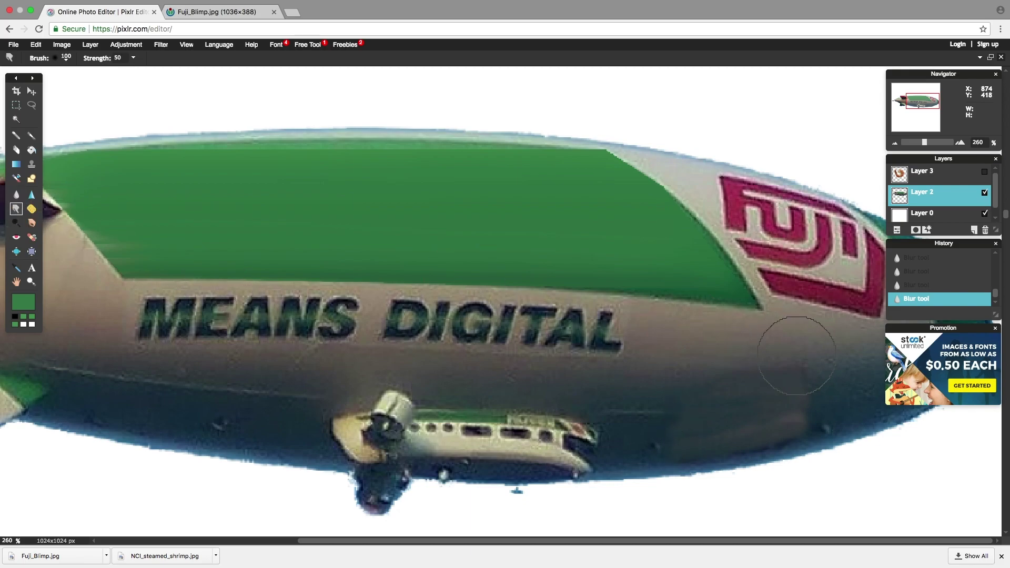
mouse_move(766, 405)
left_mouse_down()
mouse_move(800, 402)
mouse_move(777, 407)
left_mouse_up()
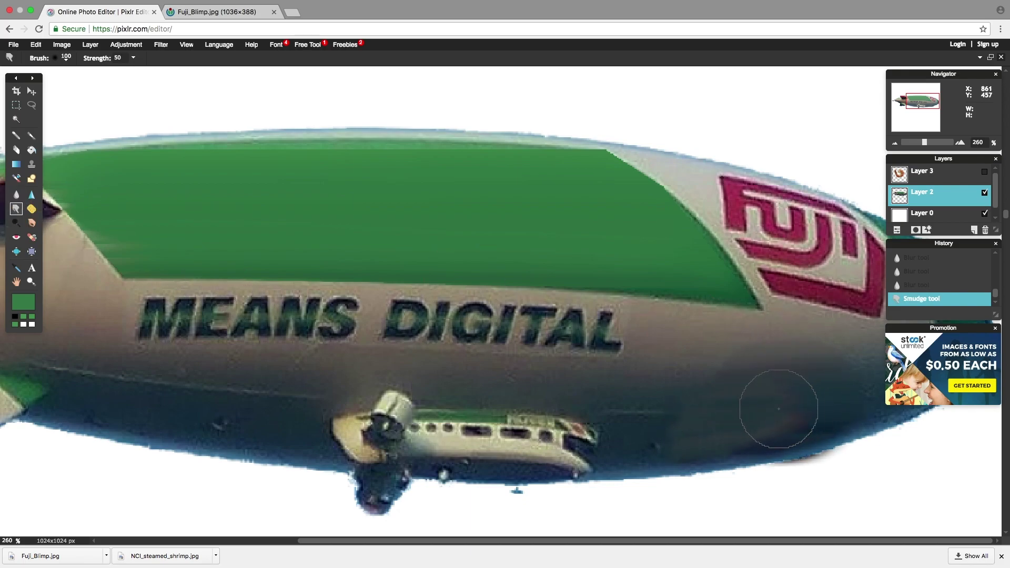
mouse_move(713, 413)
left_mouse_down()
mouse_move(706, 424)
mouse_move(663, 423)
left_mouse_up()
left_click_drag(832, 387, 853, 336)
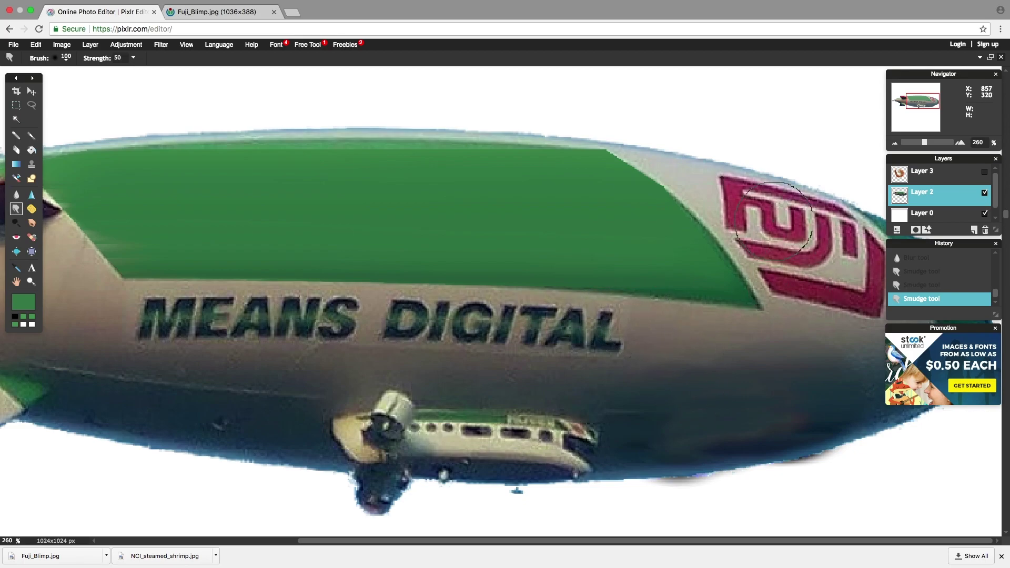
- Sample the light grey hull colour beside the large red Fuji logo and set the Brush tool to the soft 30 px tip
key("space")
left_click_drag(785, 271, 458, 275)
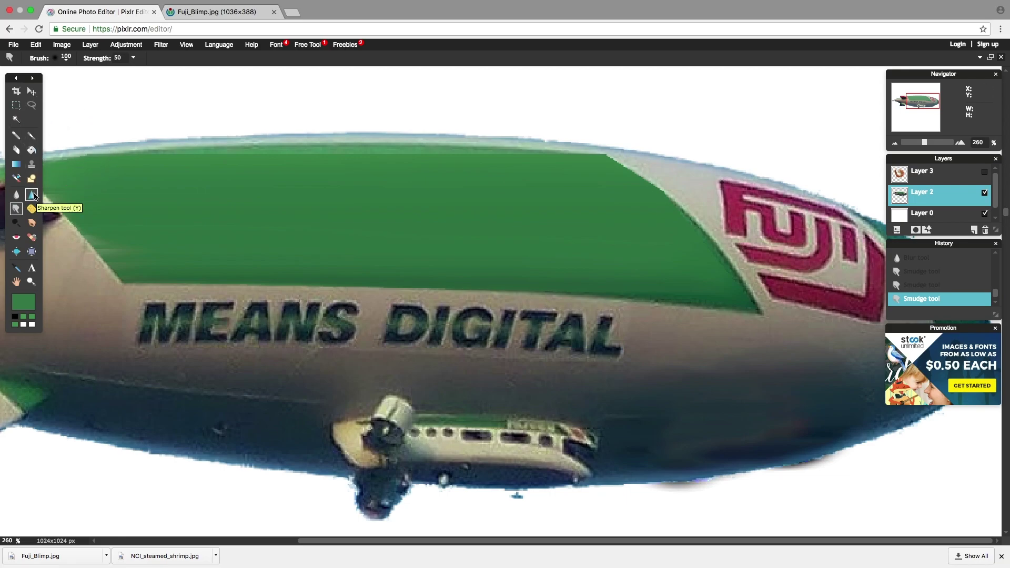
left_click(33, 166)
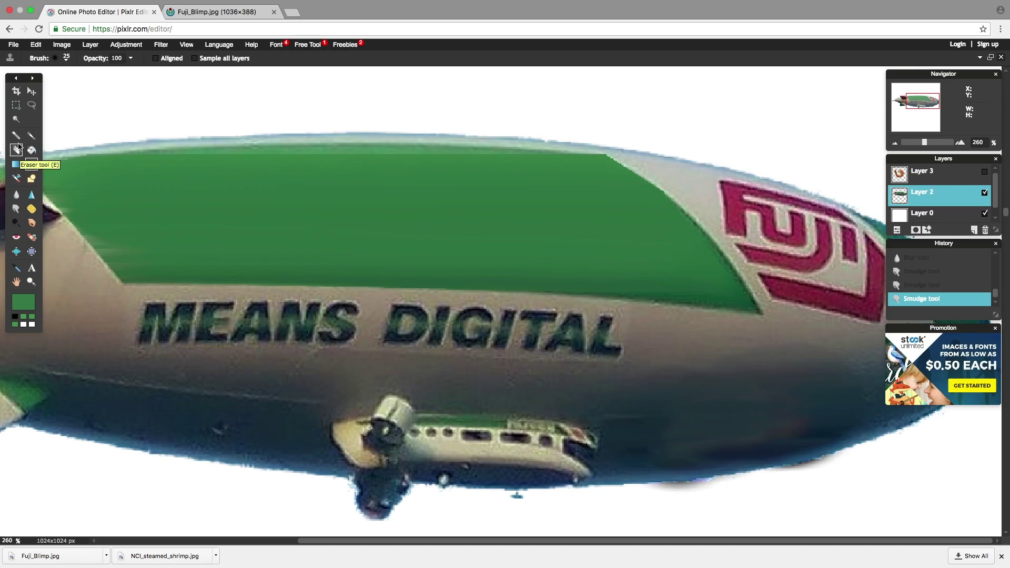
left_click(18, 269)
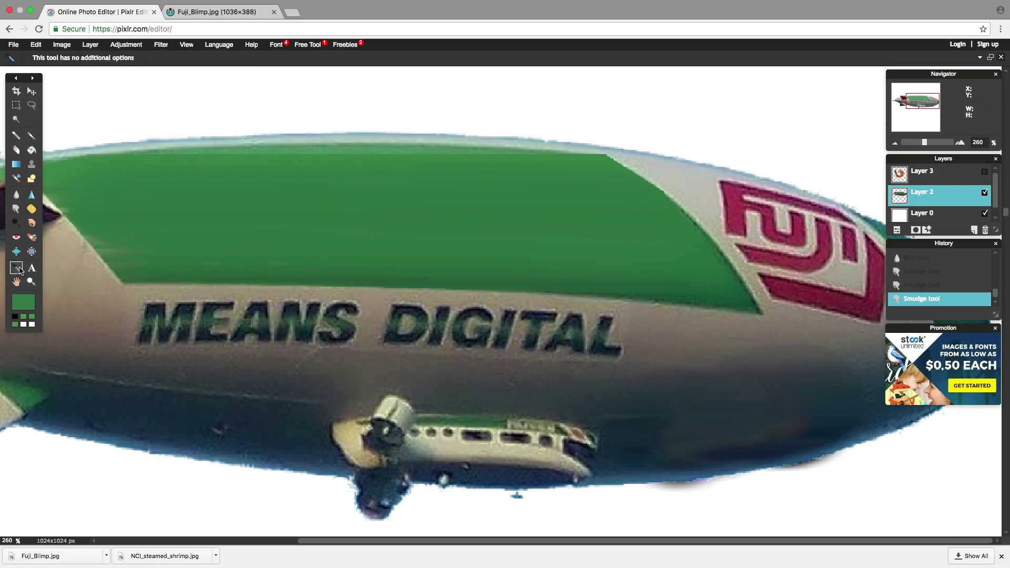
left_click(677, 181)
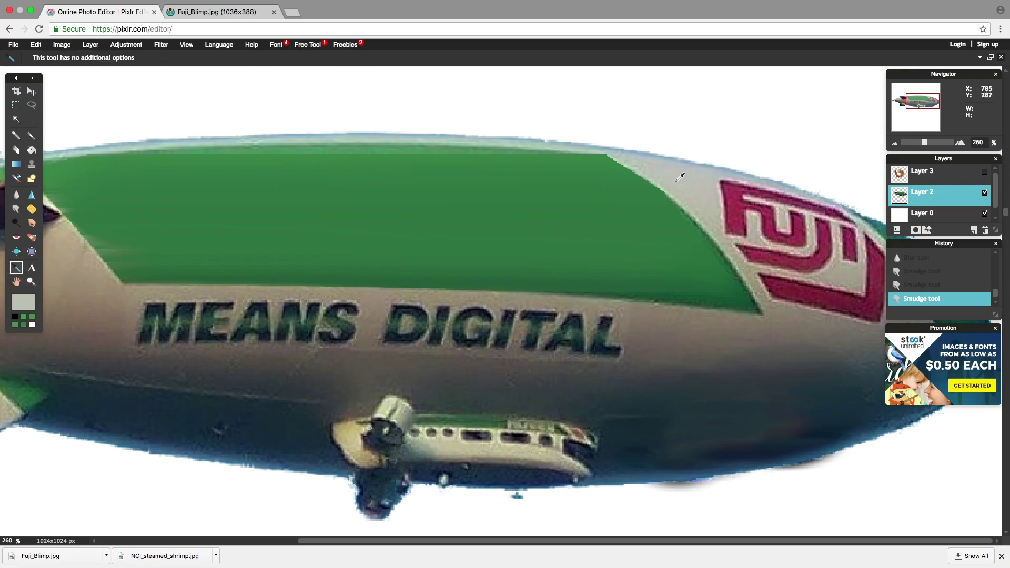
key("b")
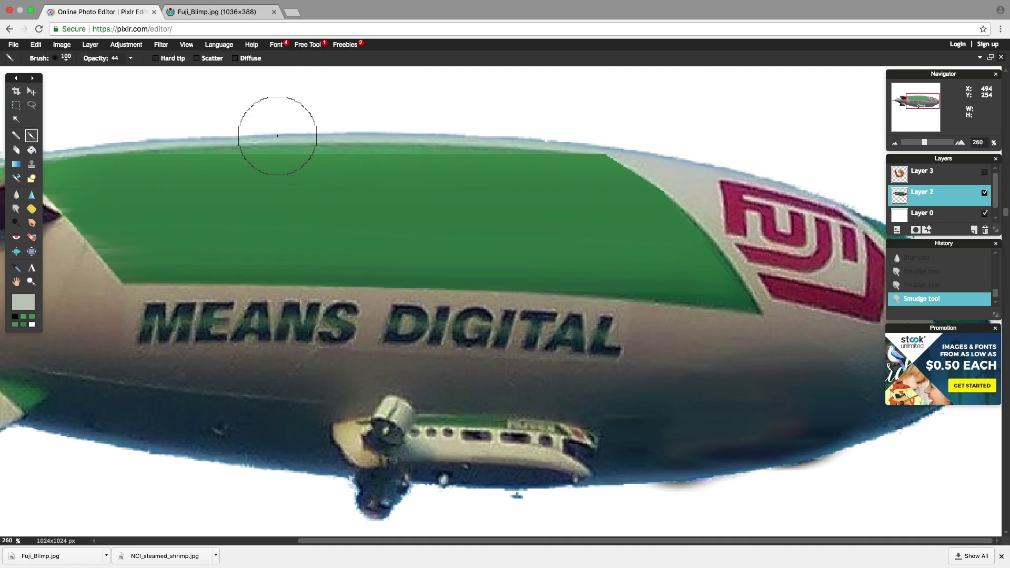
left_click(66, 57)
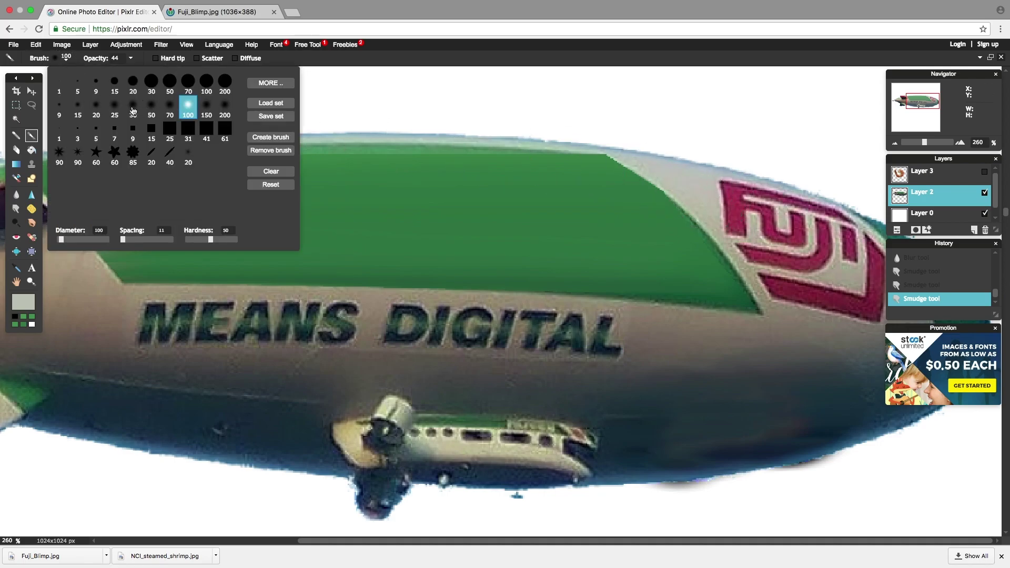
left_click(133, 108)
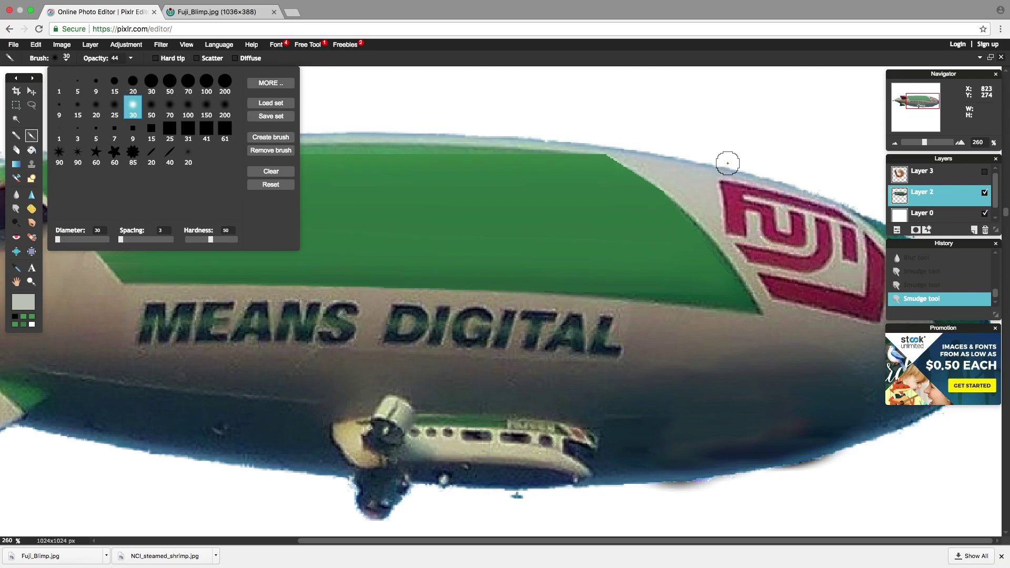
- Paint light grey over the upper part of the large red Fuji logo, raising the brush opacity to 64
left_click(712, 187)
left_click_drag(712, 184, 824, 205)
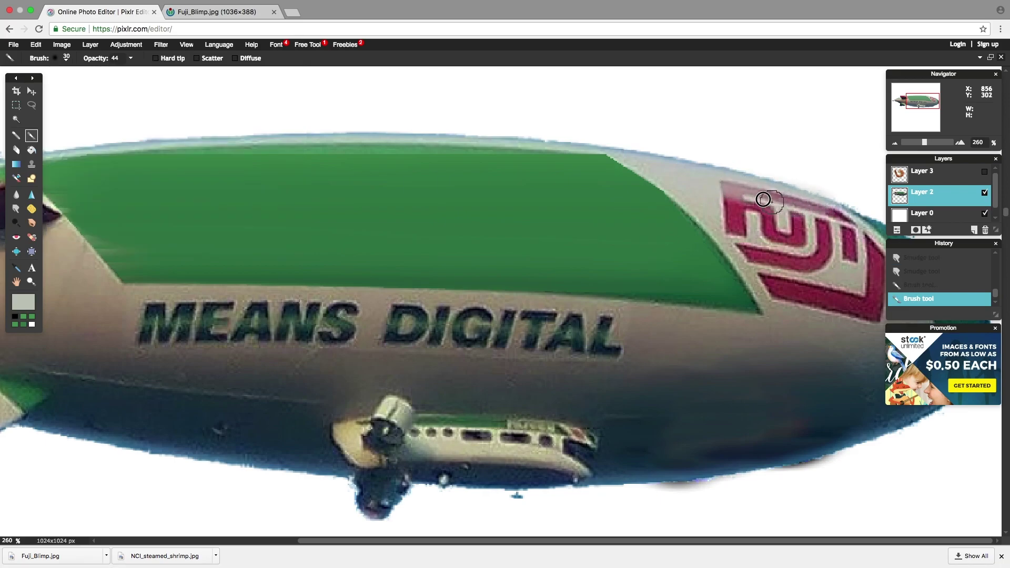
mouse_move(732, 185)
left_mouse_down()
mouse_move(835, 219)
mouse_move(720, 189)
mouse_move(830, 208)
mouse_move(721, 187)
mouse_move(847, 219)
mouse_move(728, 196)
mouse_move(758, 207)
mouse_move(850, 228)
left_mouse_up()
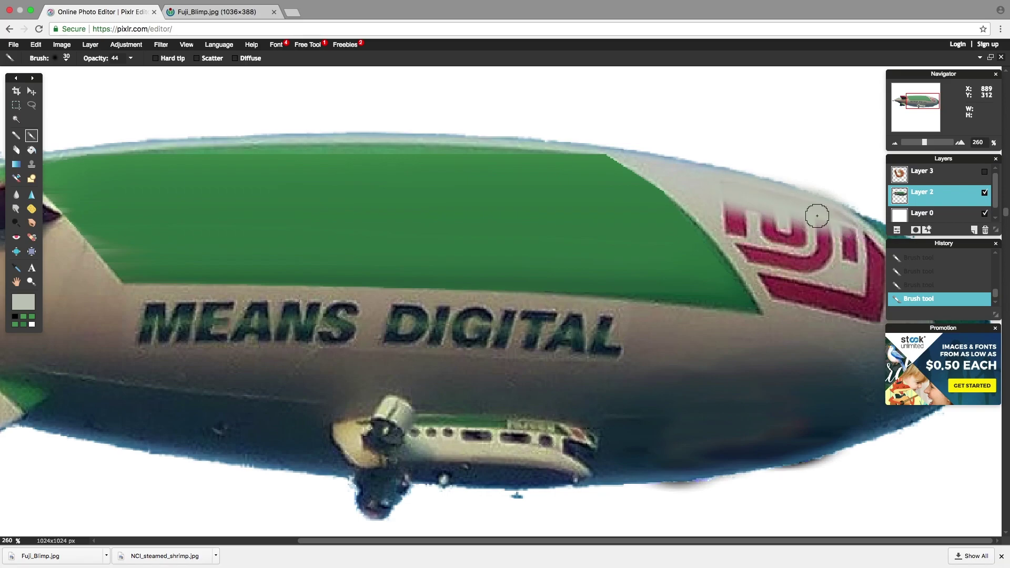
left_click(130, 59)
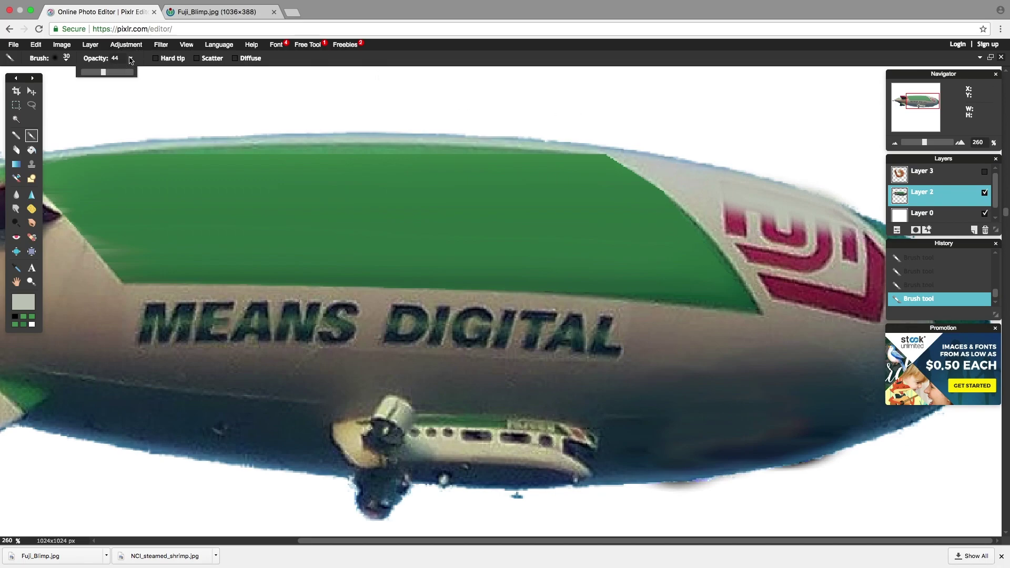
mouse_move(726, 185)
left_mouse_down()
mouse_move(833, 215)
mouse_move(846, 231)
mouse_move(771, 222)
mouse_move(728, 206)
mouse_move(854, 234)
mouse_move(729, 218)
mouse_move(873, 250)
mouse_move(725, 219)
mouse_move(866, 260)
mouse_move(807, 259)
mouse_move(734, 235)
mouse_move(852, 260)
mouse_move(729, 227)
mouse_move(847, 259)
left_mouse_up()
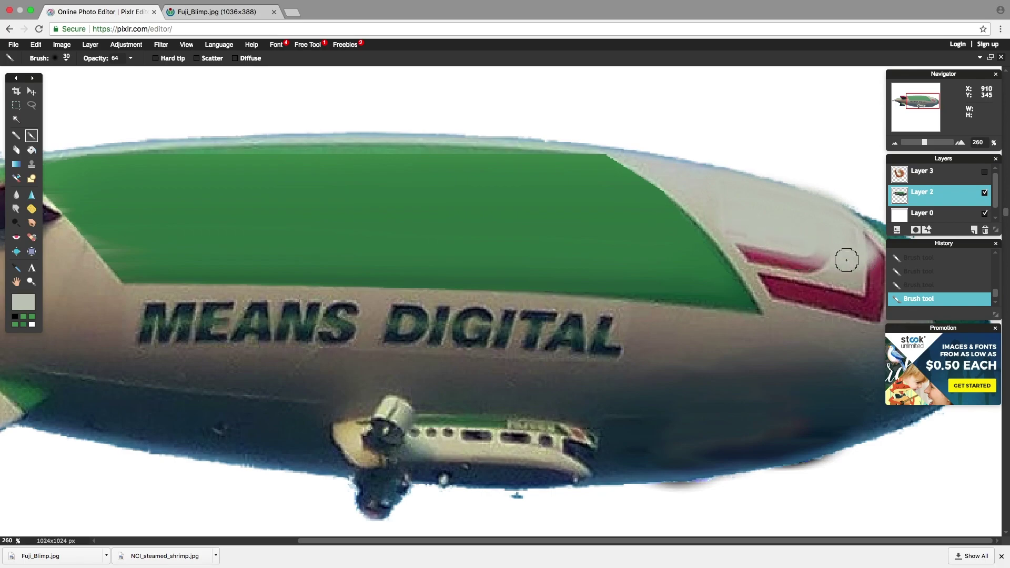
mouse_move(750, 246)
left_mouse_down()
mouse_move(793, 272)
mouse_move(780, 270)
left_mouse_up()
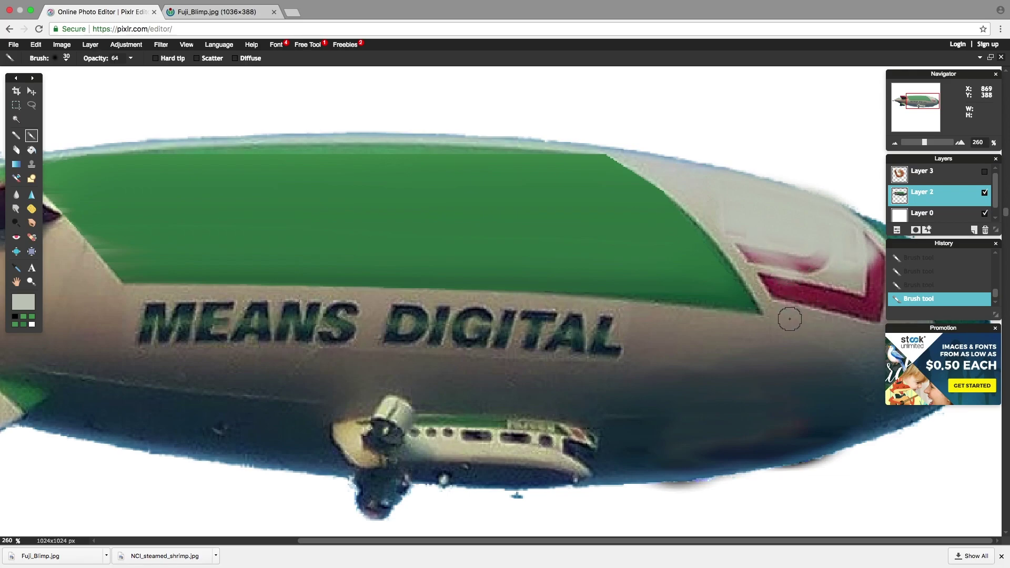
- Sample the darker taupe hull colour below the logo and paint over its lower red band, raising the brush opacity to 88
key("i")
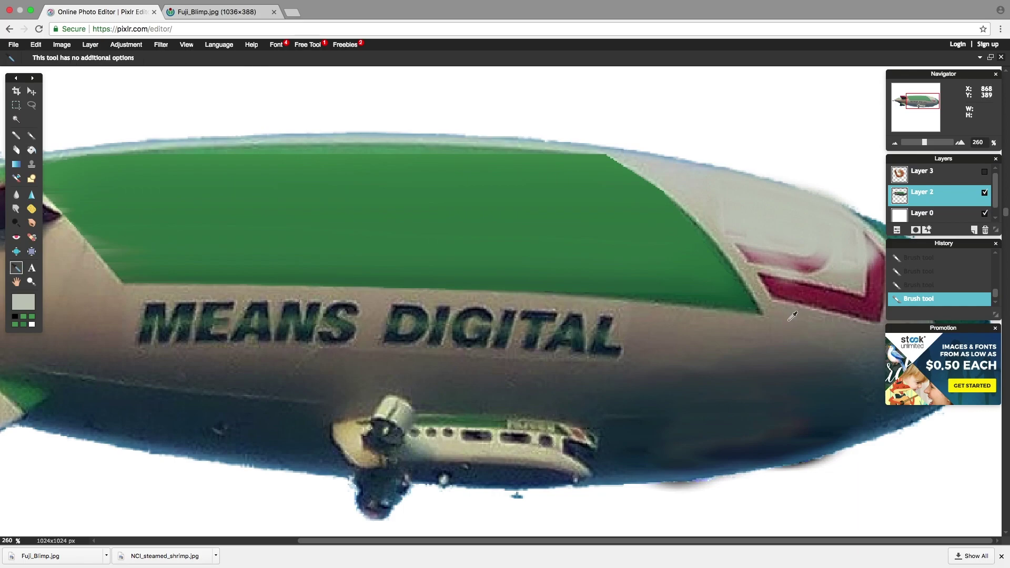
left_click(789, 318)
key("b")
mouse_move(797, 305)
left_mouse_down()
mouse_move(777, 298)
mouse_move(866, 303)
mouse_move(837, 309)
left_mouse_up()
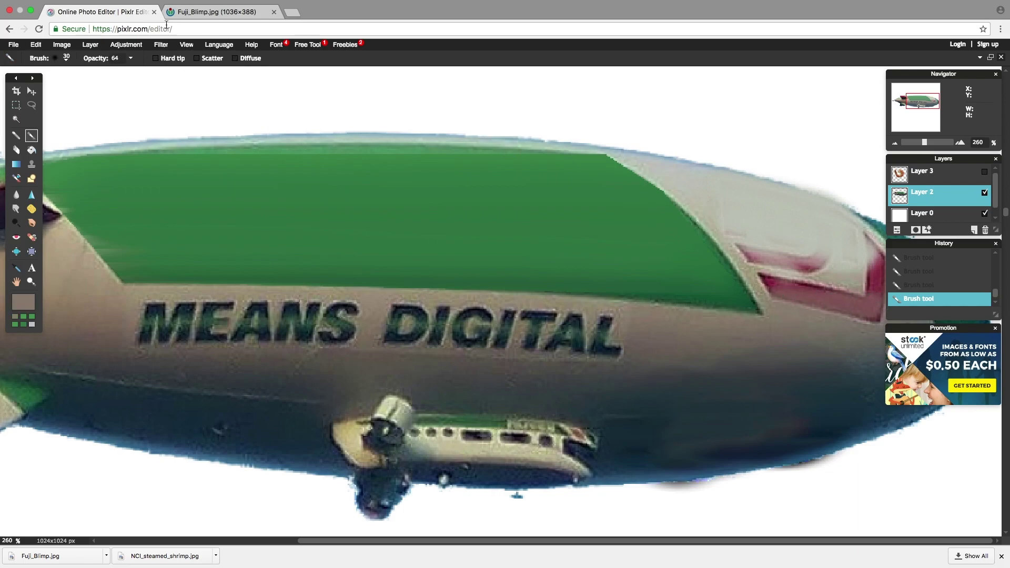
left_click(130, 58)
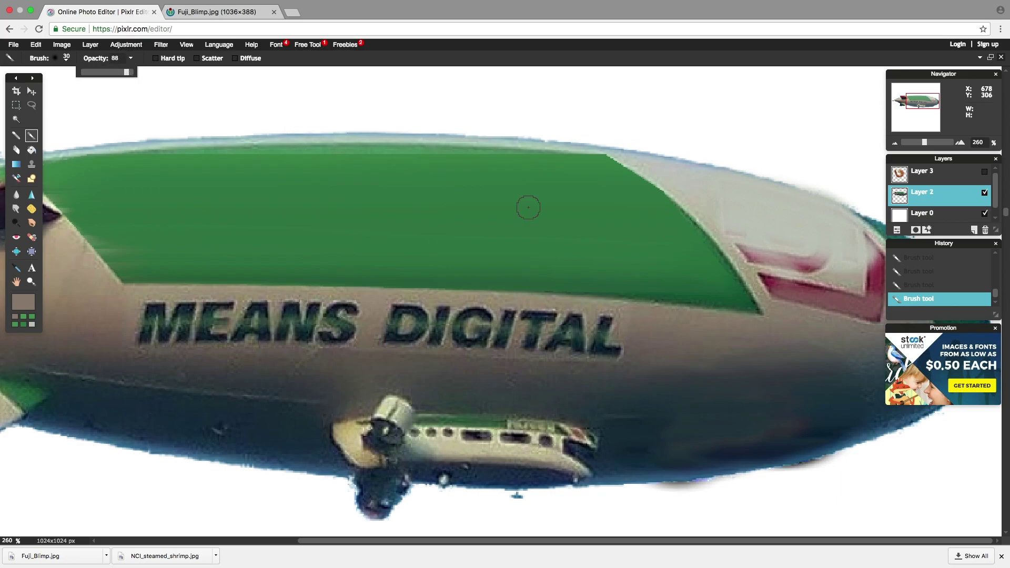
mouse_move(786, 287)
left_mouse_down()
mouse_move(831, 307)
mouse_move(894, 315)
mouse_move(782, 297)
mouse_move(766, 275)
mouse_move(875, 288)
mouse_move(773, 288)
mouse_move(765, 282)
mouse_move(877, 282)
mouse_move(806, 301)
left_mouse_up()
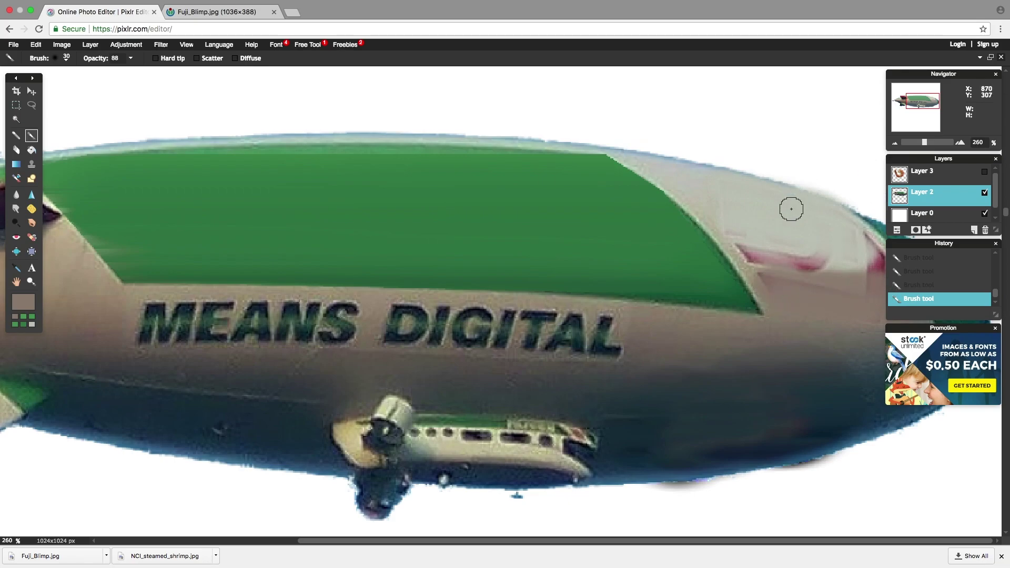
- Restore the image to a floating window and paint taupe over the remaining red logo traces near the blimp's nose
left_click(989, 58)
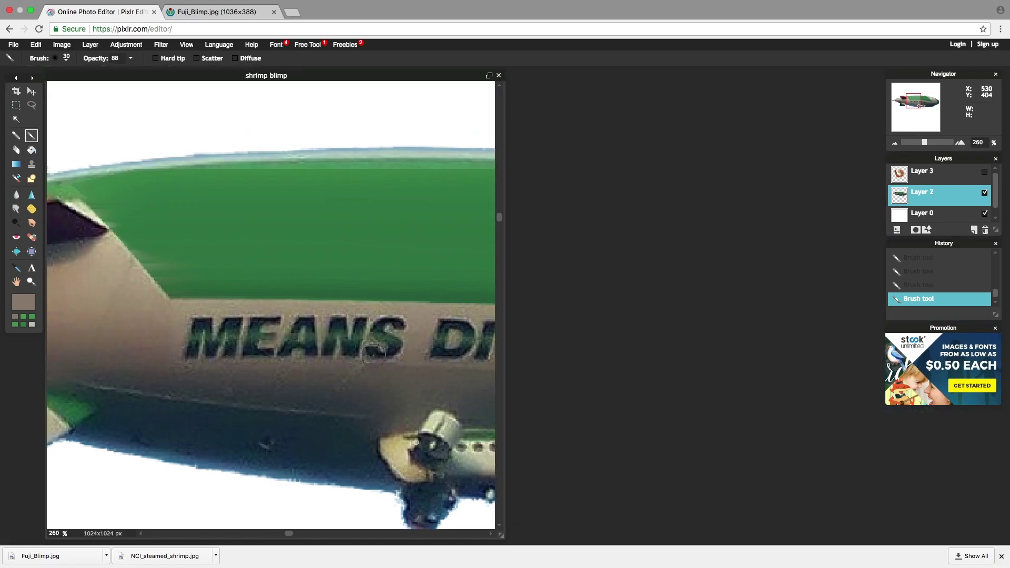
key("space")
left_click_drag(356, 349, 172, 328)
left_click_drag(425, 297, 135, 277)
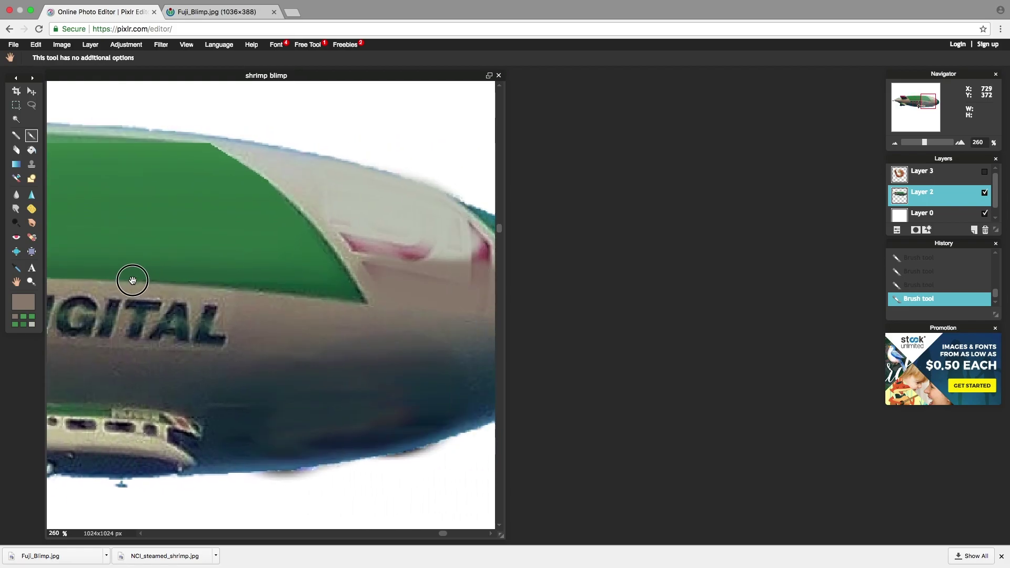
left_click_drag(296, 273, 192, 273)
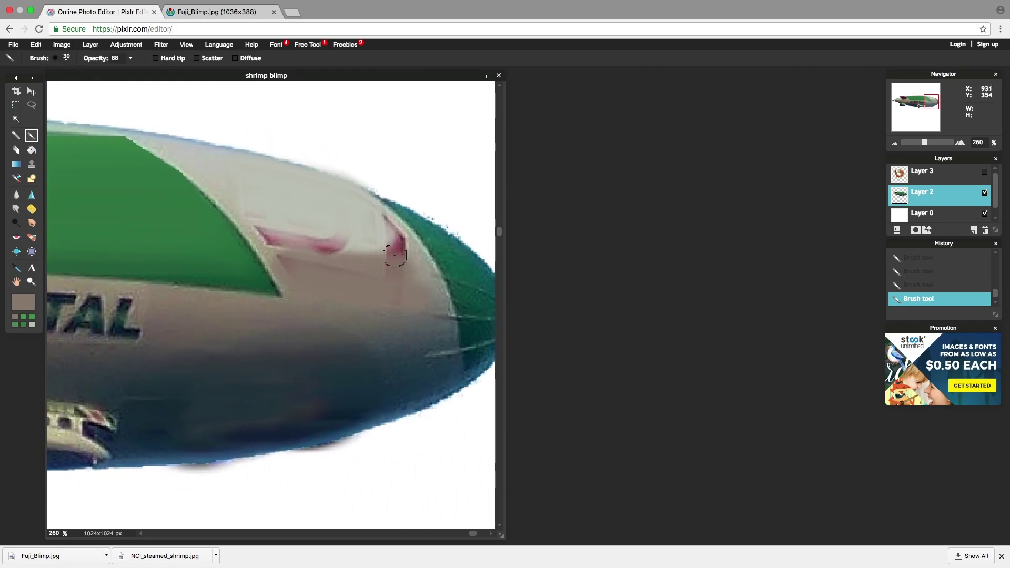
mouse_move(405, 262)
left_mouse_down()
mouse_move(263, 237)
mouse_move(384, 255)
left_mouse_up()
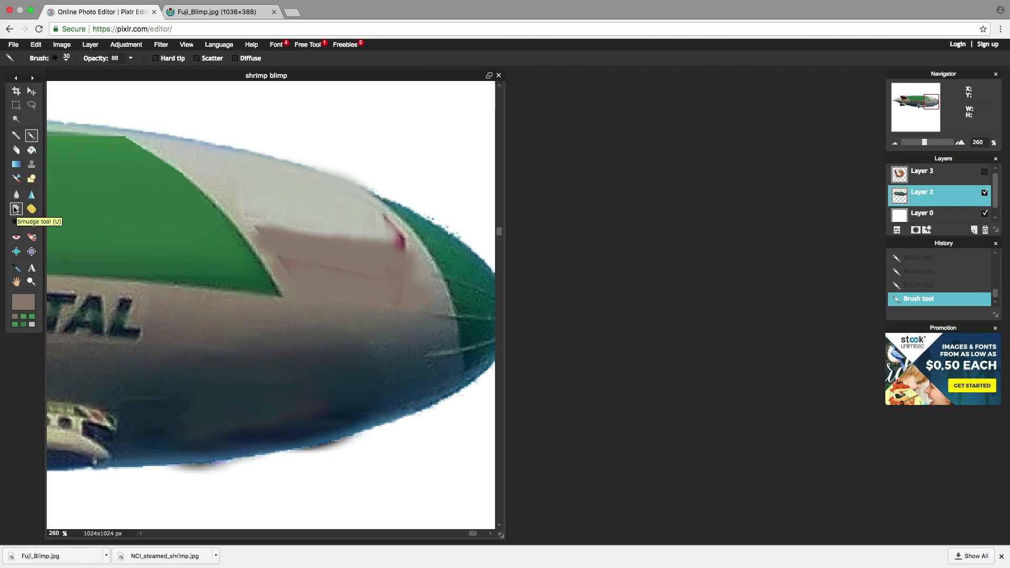
- Try smudging the painted logo area on the blimp's nose with the 100 px tip, and undo the strokes
left_click(17, 209)
mouse_move(284, 213)
left_mouse_down()
mouse_move(386, 257)
mouse_move(368, 232)
left_mouse_up()
key("super+z")
key("super+z")
key("super+z")
key("super+z")
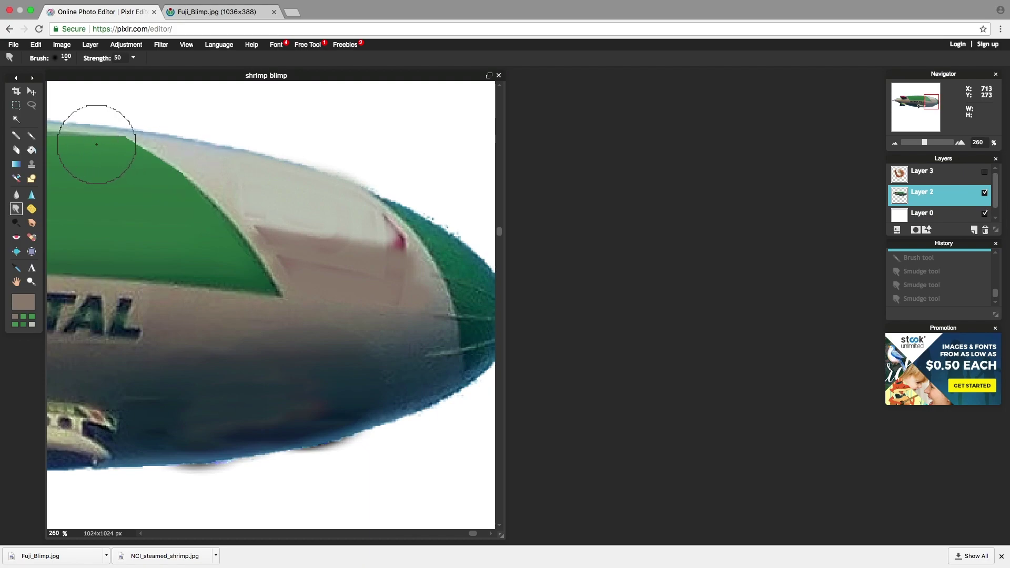
- Clone clean light-grey hull over the remaining red spot near the blimp's nose with the Clone Stamp
left_click(32, 164)
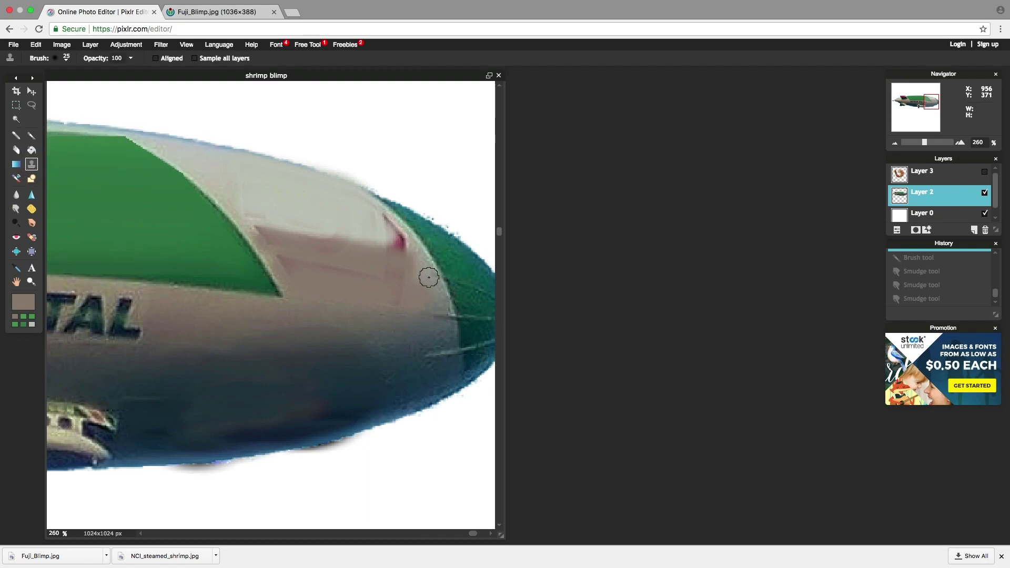
left_click(256, 199, "super")
mouse_move(369, 231)
left_mouse_down()
mouse_move(397, 243)
mouse_move(371, 209)
mouse_move(394, 239)
left_mouse_up()
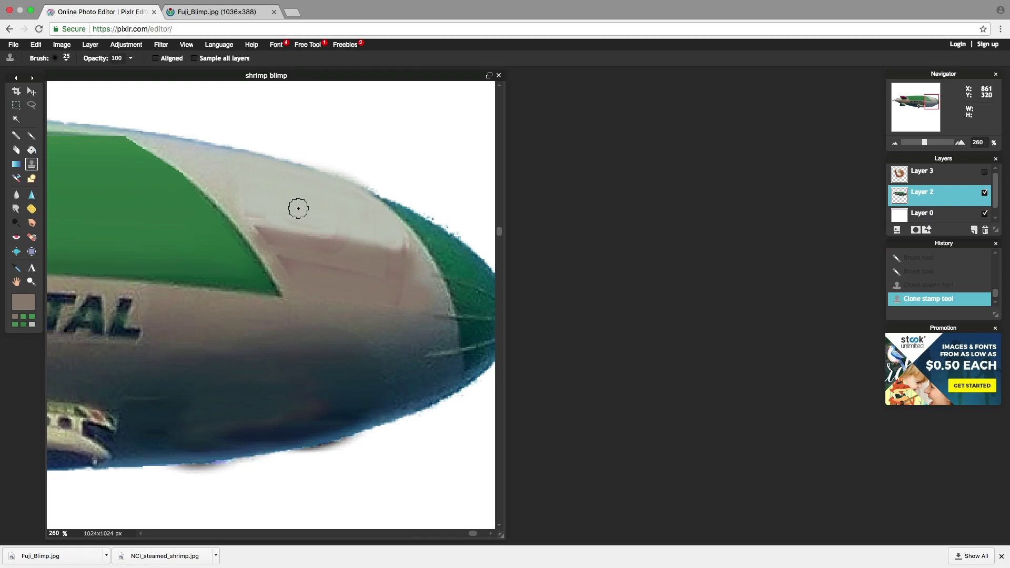
- Maximize the image window, make the white background Layer 0 active and show the whole canvas at 43%
left_click(489, 76)
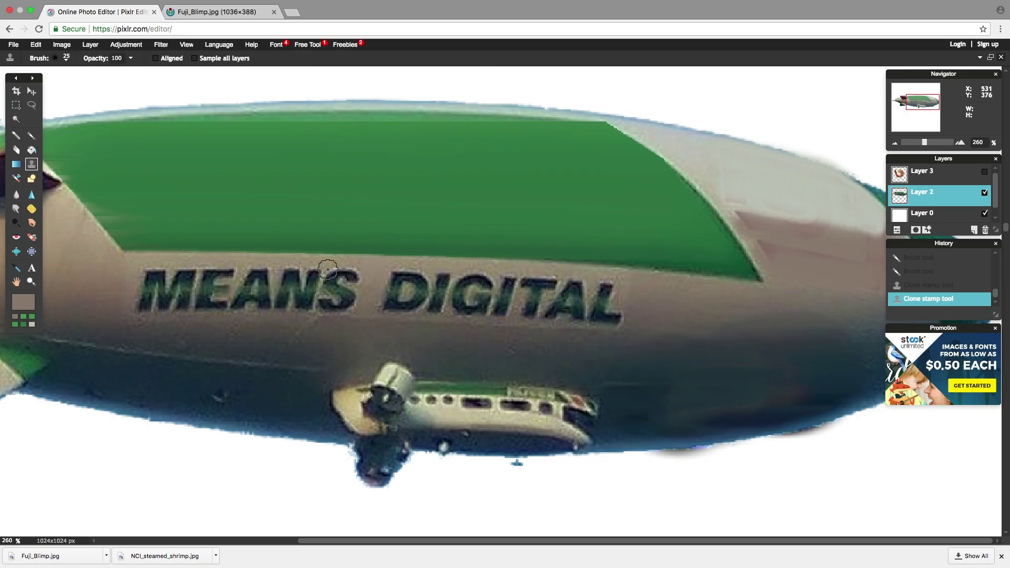
left_click(929, 216)
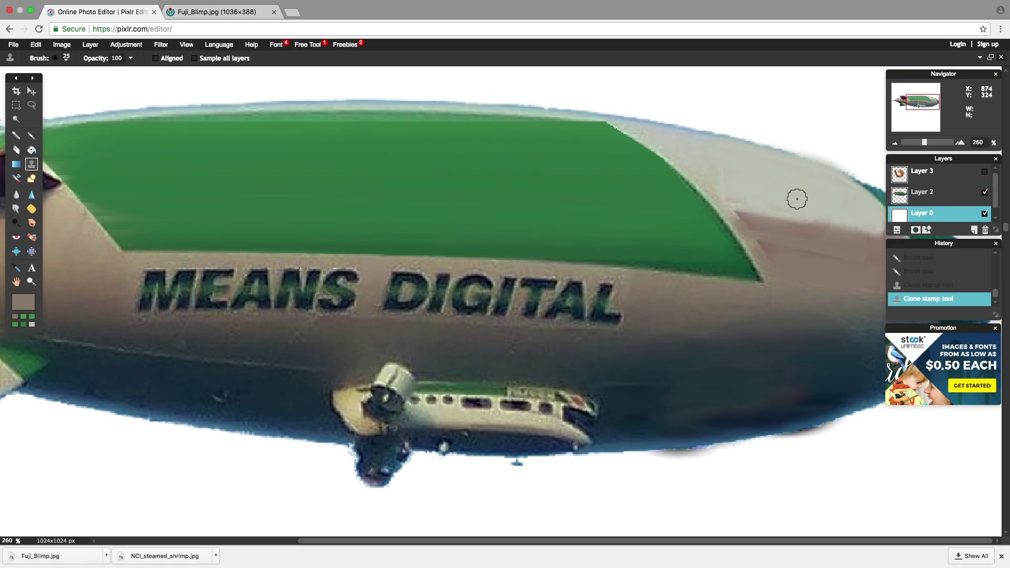
key("z")
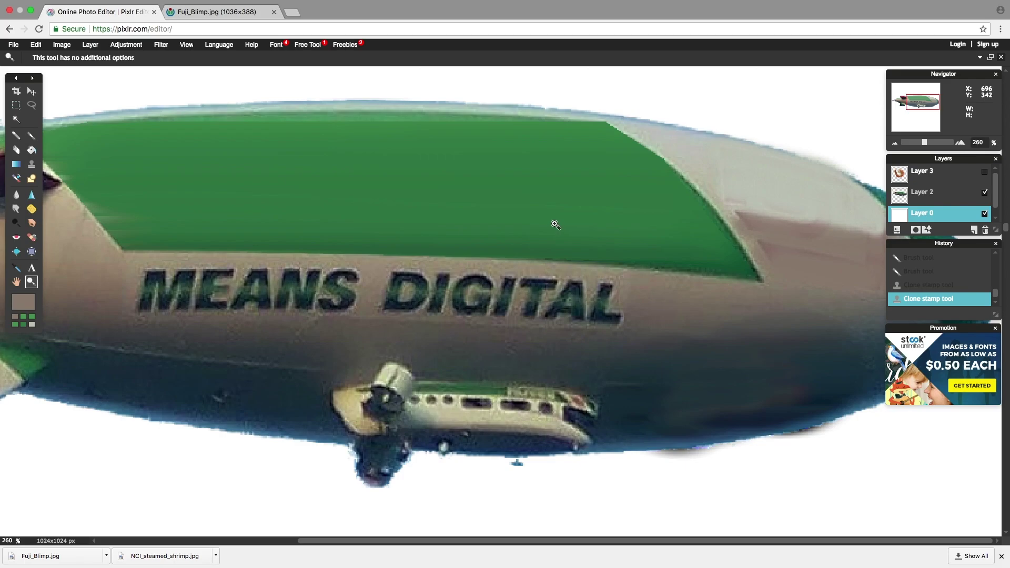
mouse_move(925, 143)
left_mouse_down()
mouse_move(911, 143)
mouse_move(939, 143)
mouse_move(906, 144)
left_mouse_up()
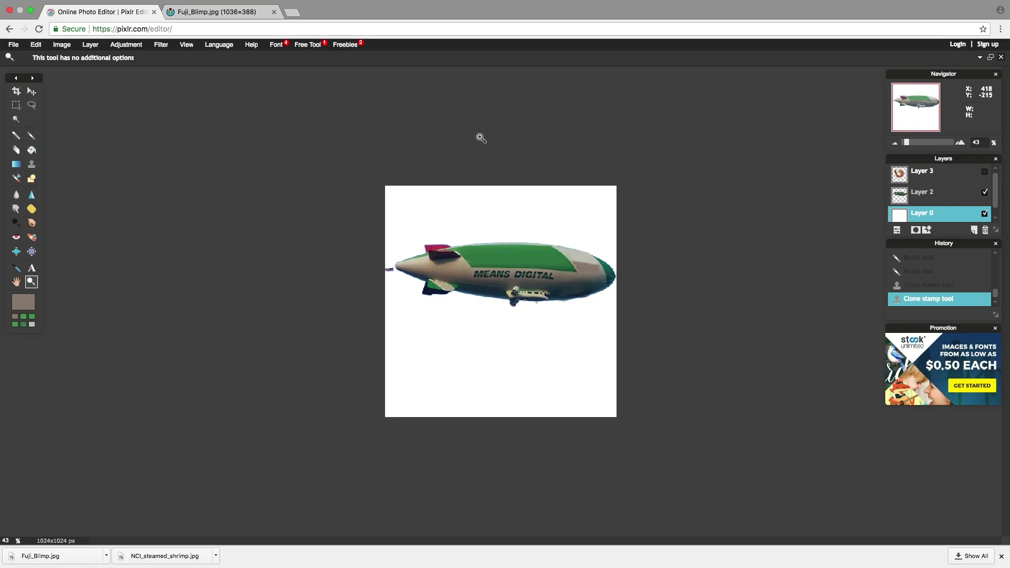
- Switch to the blimp photo's browser tab, return to its Wikimedia Commons page and search the site for "sky"
left_click(253, 14)
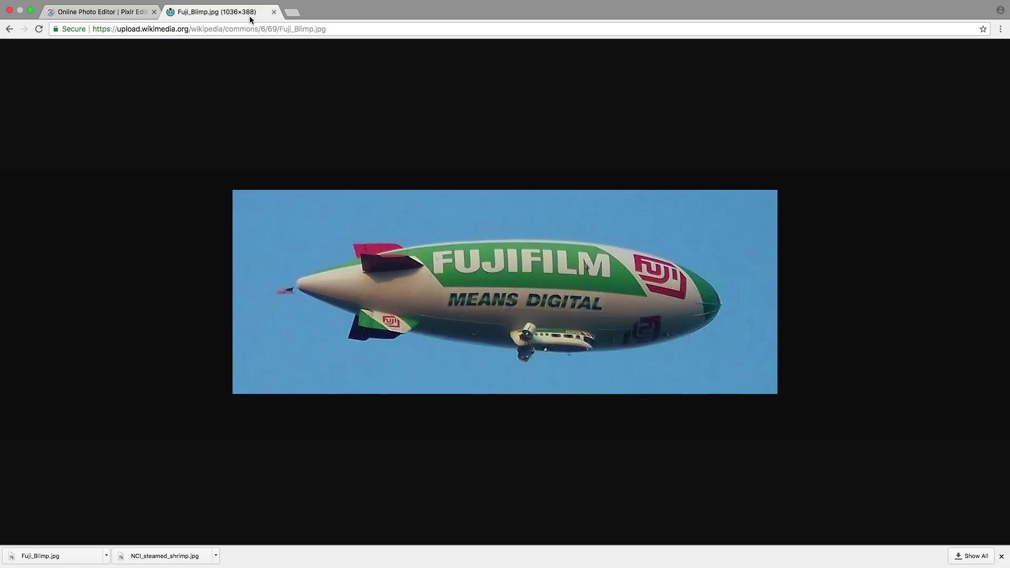
left_click(8, 29)
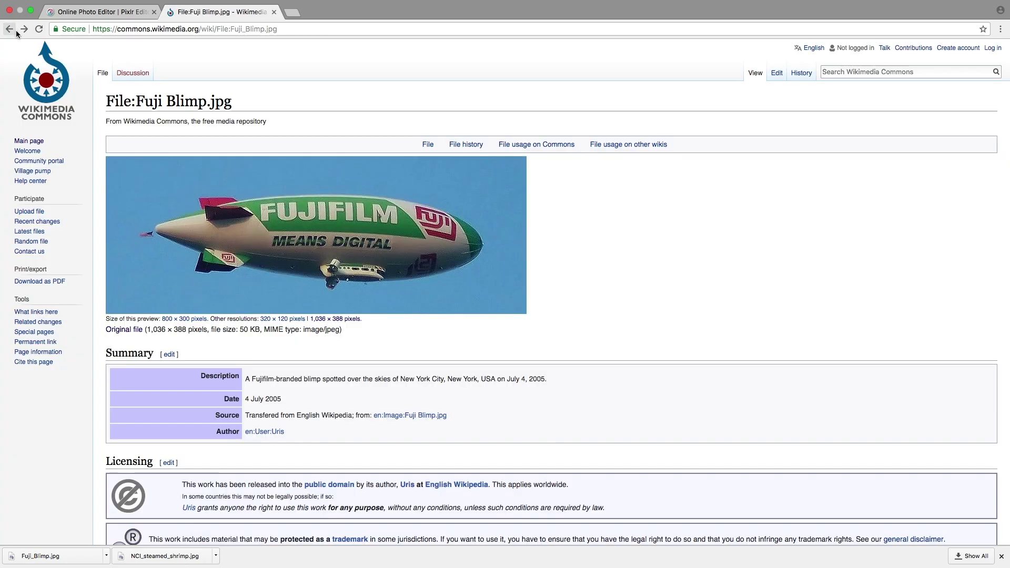
left_click(852, 66)
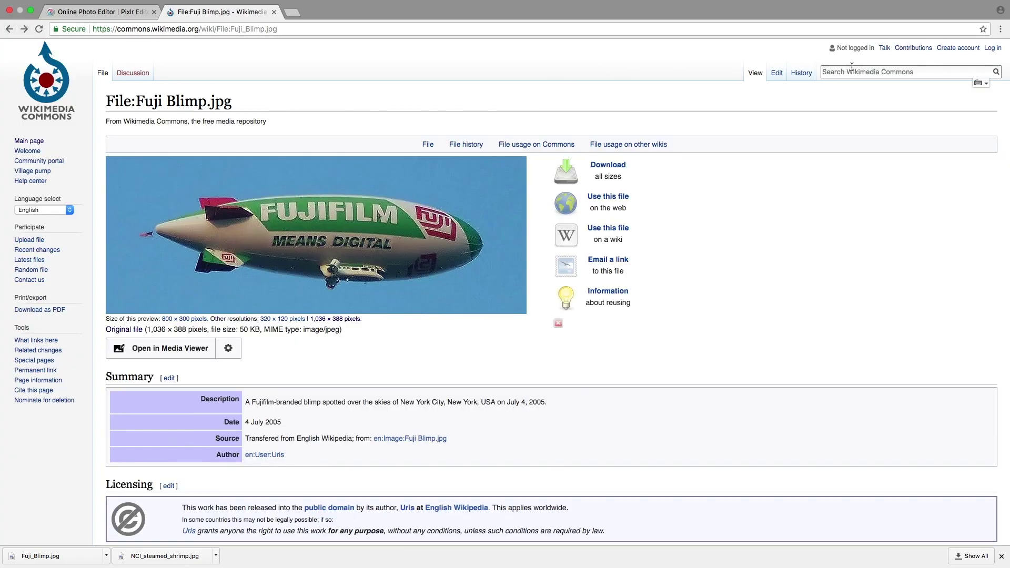
type("sky")
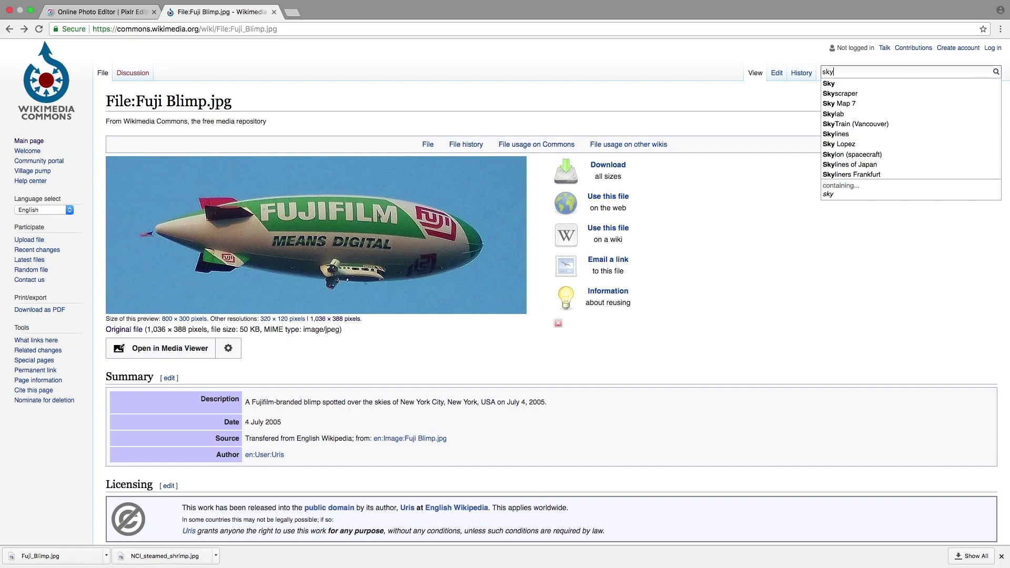
key("Return")
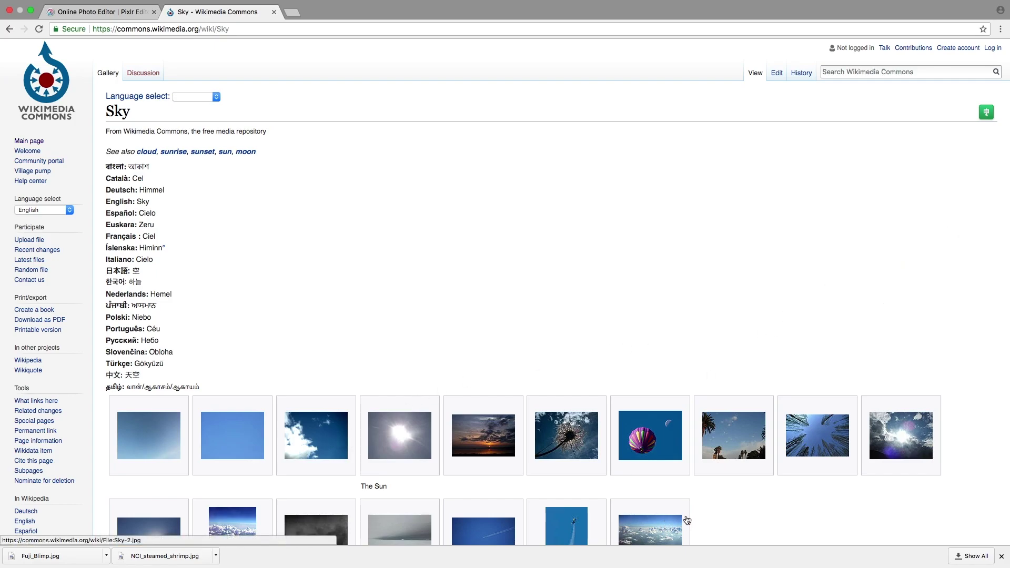
- Open the "Sky in Israel" photo from the Cloudy sky gallery and save it to the Desktop as the JPEG Sky_In_Israel
scroll(659, 402, "down", 3)
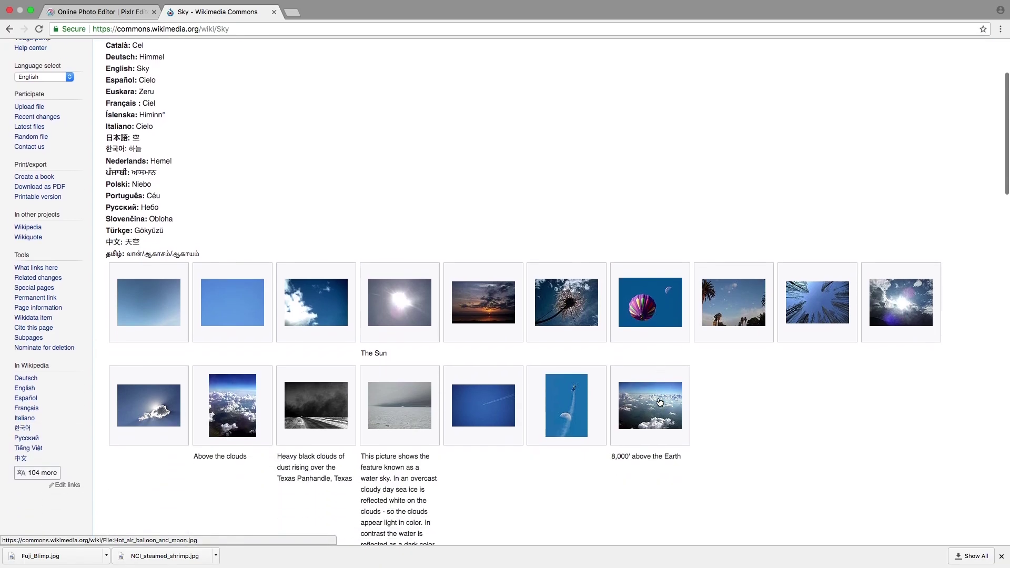
scroll(660, 402, "down", 5)
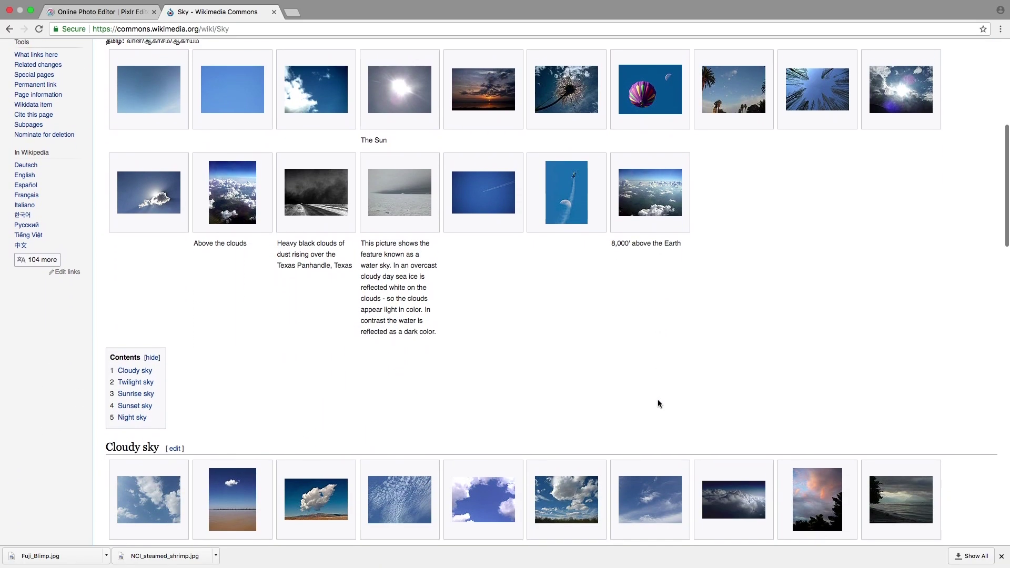
scroll(658, 403, "down", 3)
scroll(657, 404, "down", 1)
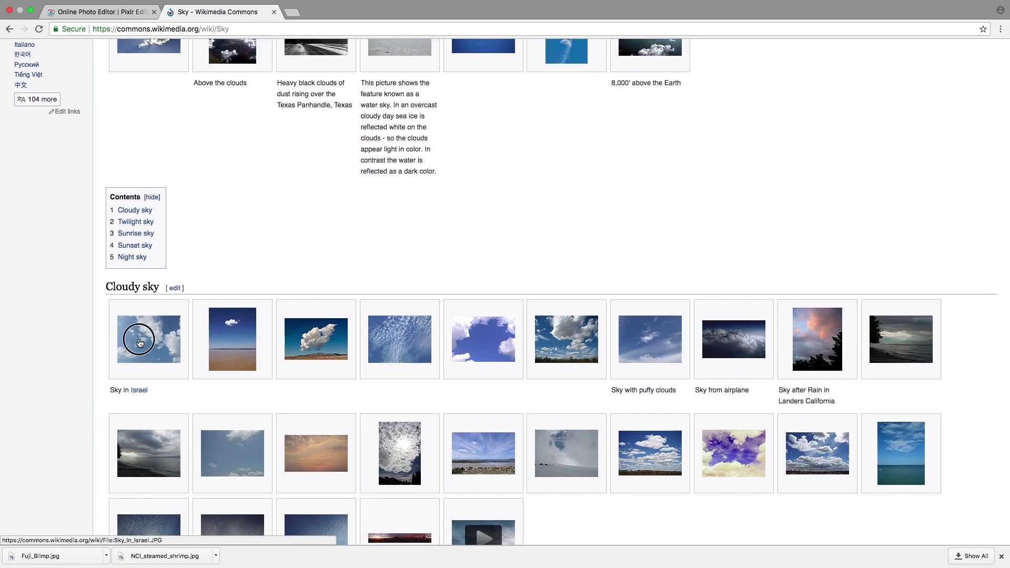
left_click(140, 344)
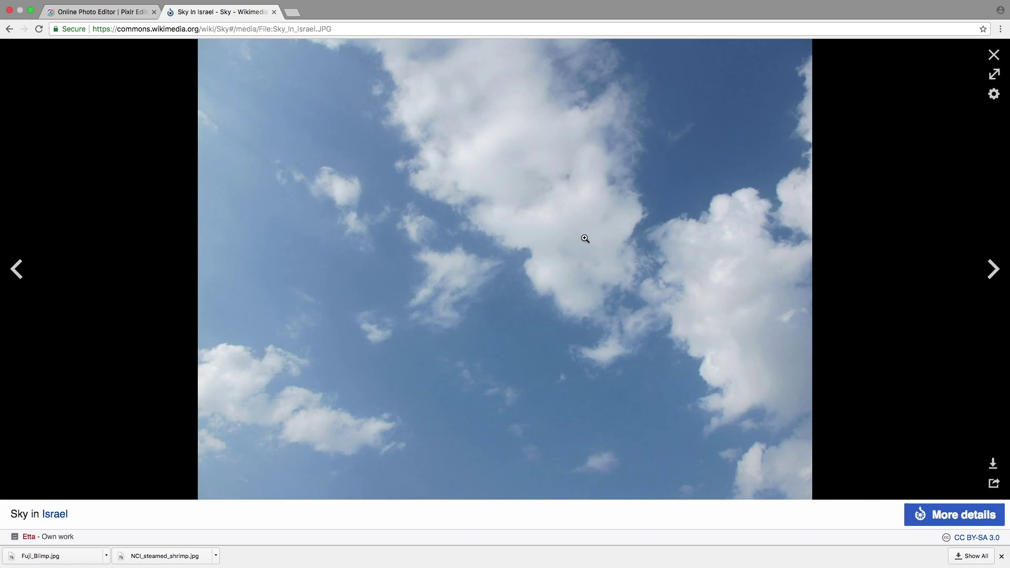
right_click(662, 265)
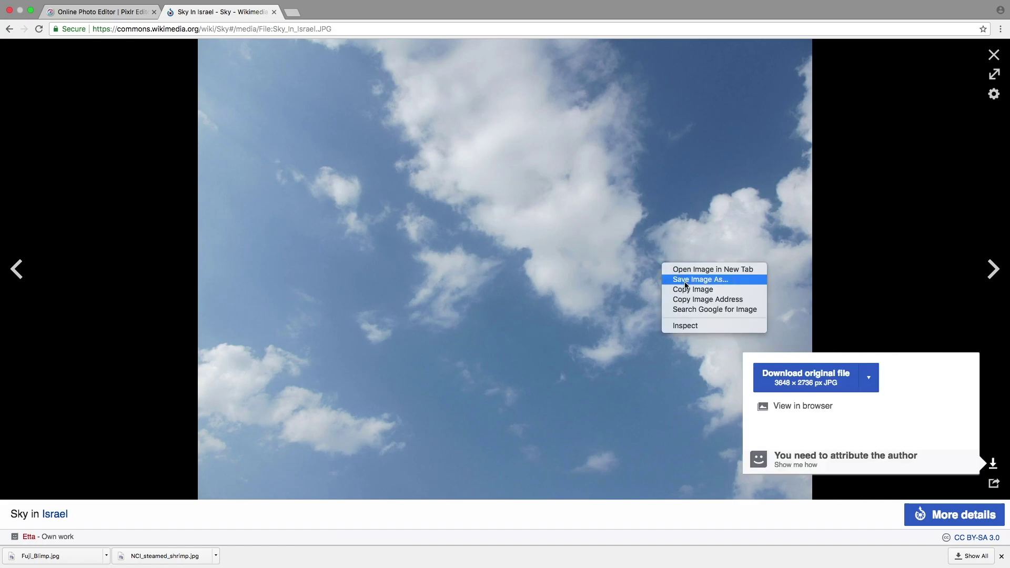
left_click(685, 278)
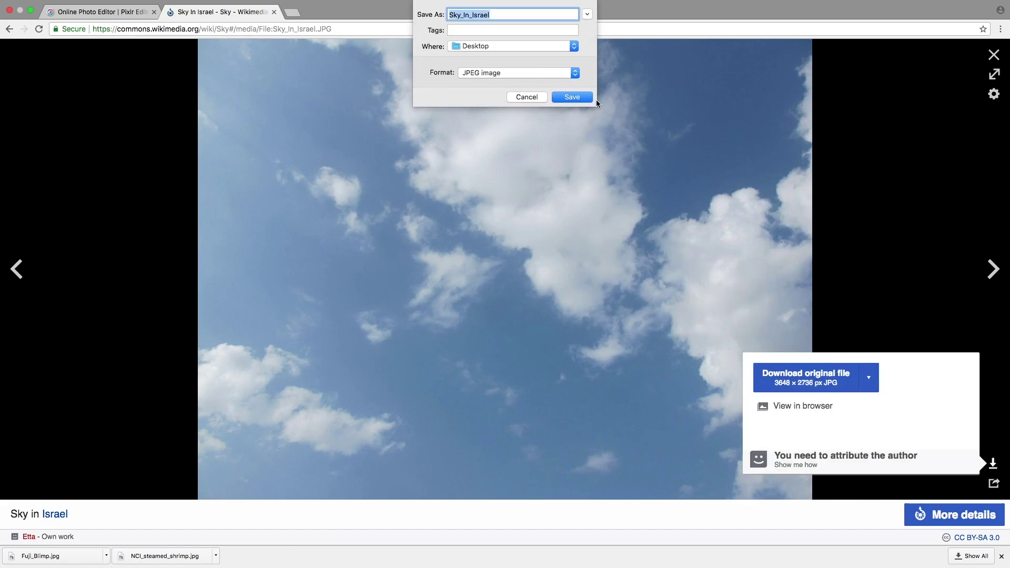
left_click(577, 98)
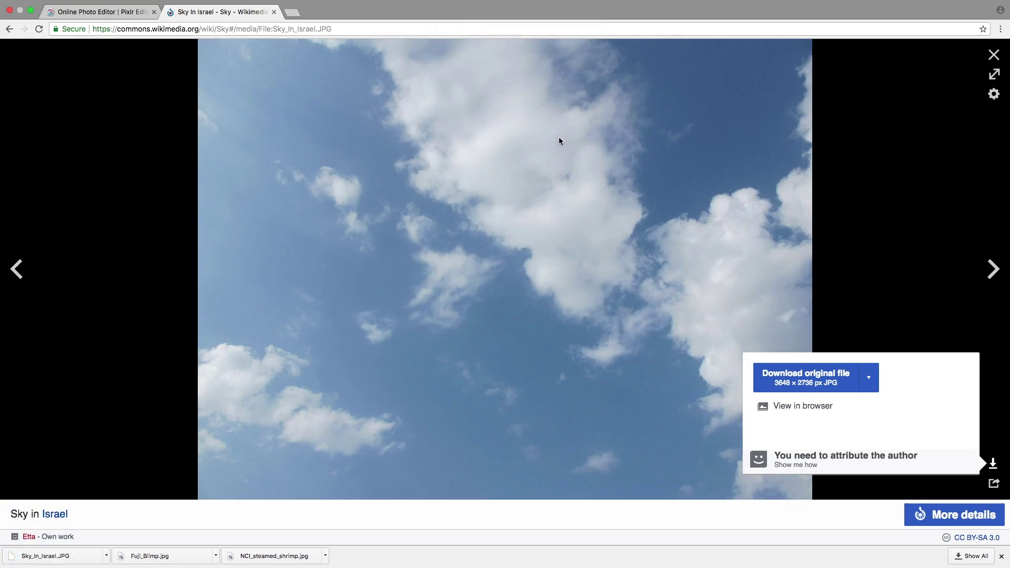
- Return to Pixlr Editor and open Sky_In_Israel.JPG from the Desktop as a layer directly above the white background
key("super+Tab")
key("super+shift+Tab")
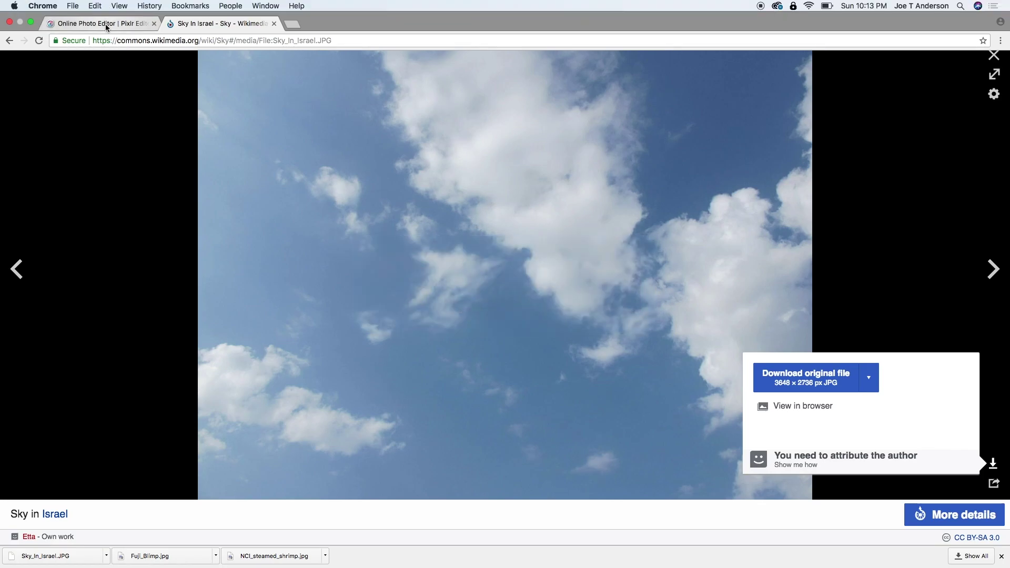
left_click(106, 23)
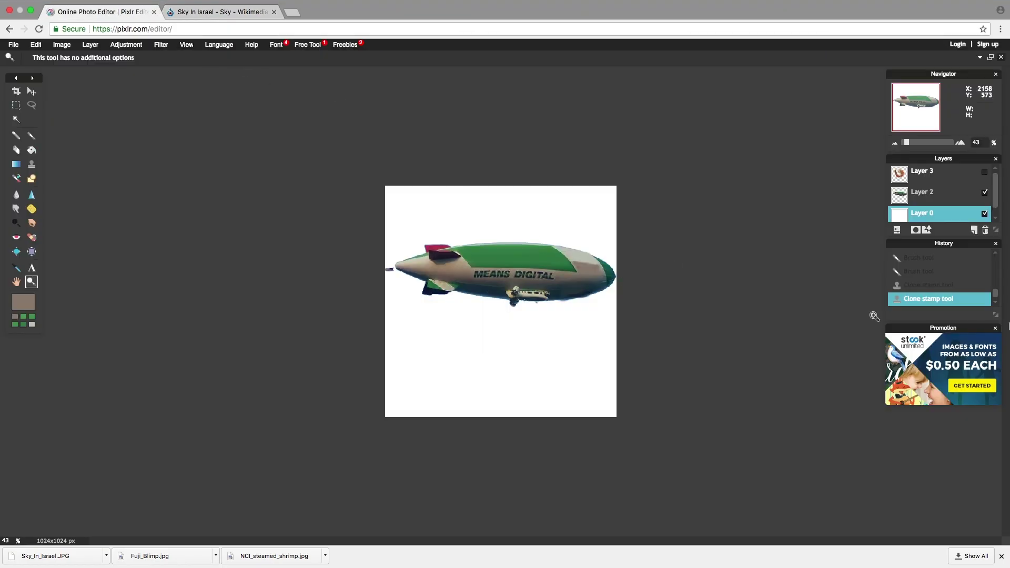
left_click(91, 44)
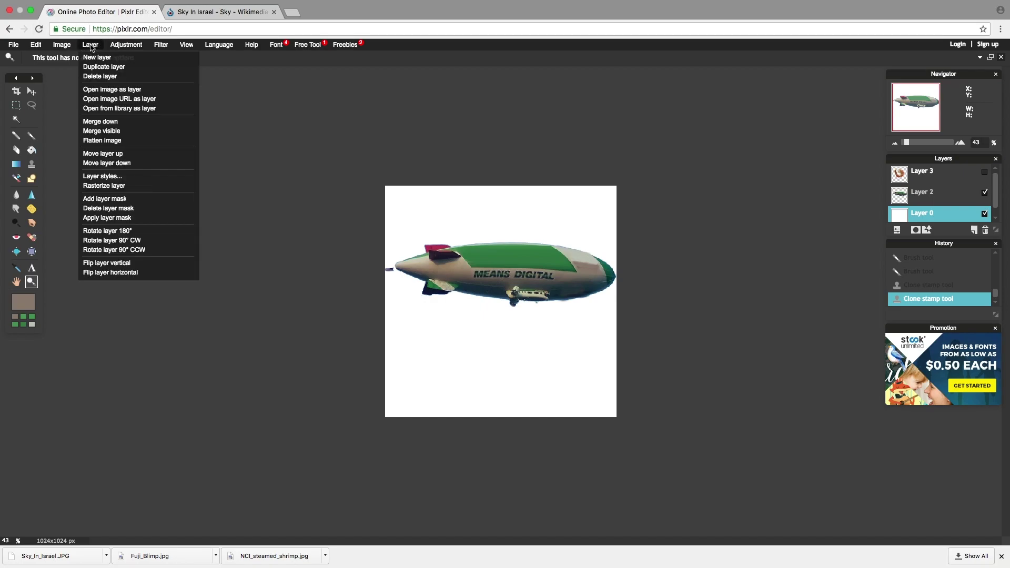
left_click(111, 89)
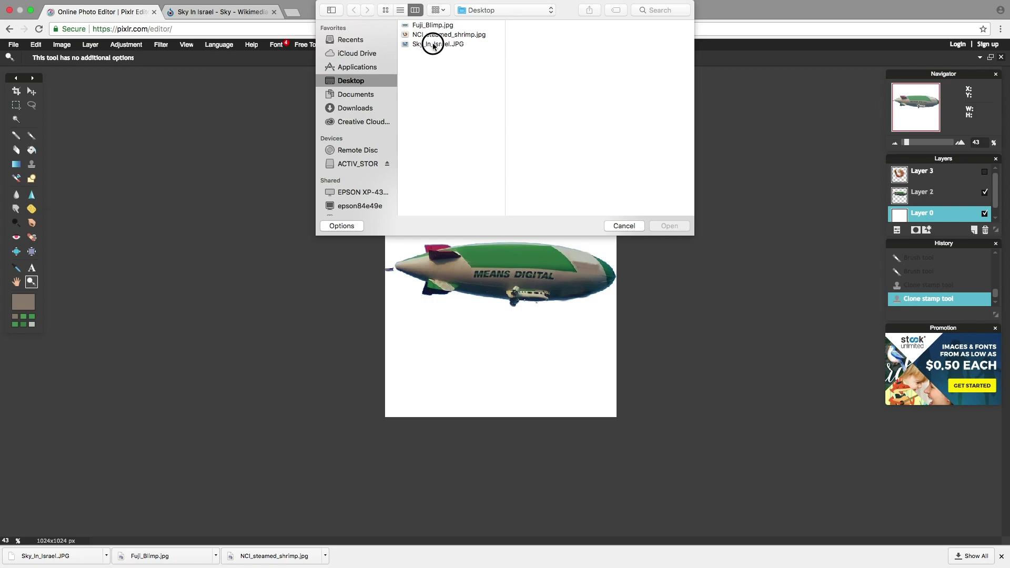
left_click(434, 45)
left_click(682, 227)
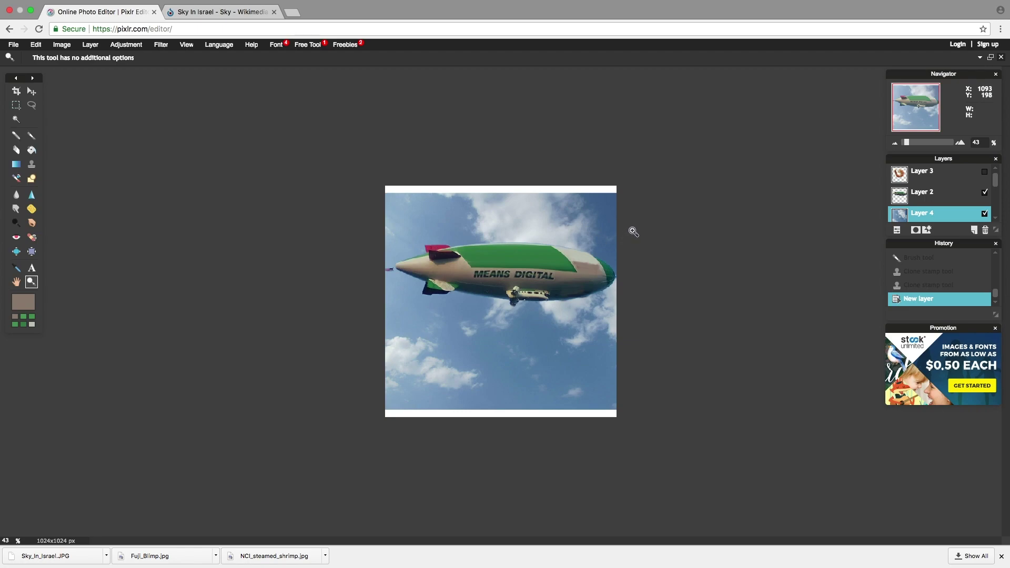
- Show the shrimp on Layer 3 and use Free transform to shrink it into a small emblem at the tail end of the blimp's green panel
left_click(984, 173)
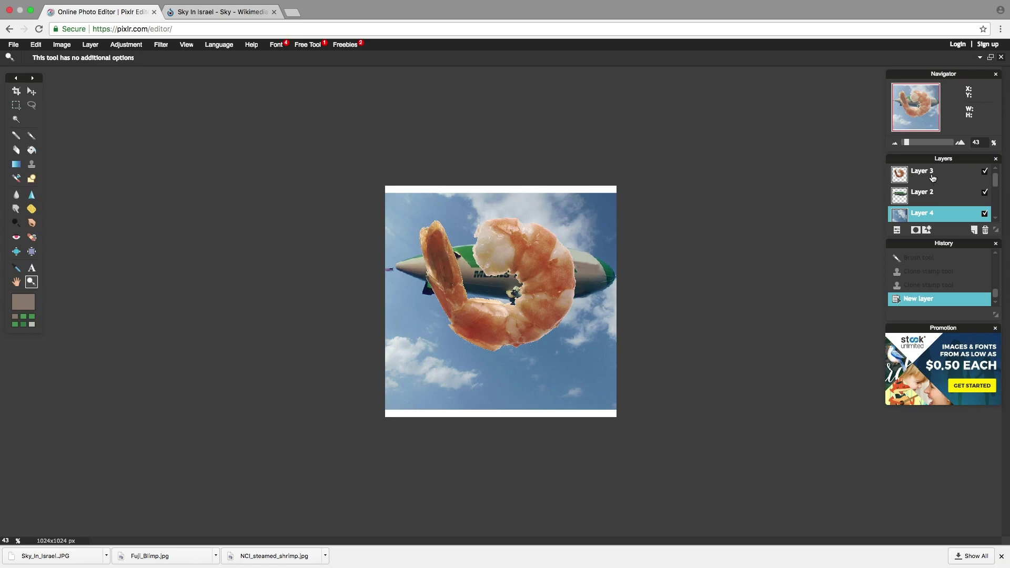
left_click(932, 178)
left_click(31, 93)
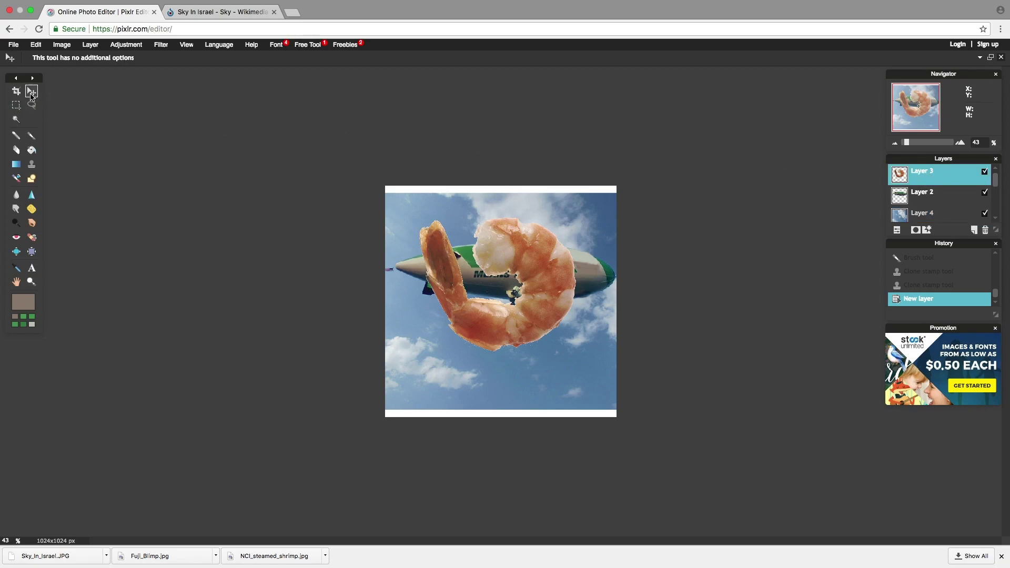
left_click(36, 44)
left_click(42, 124)
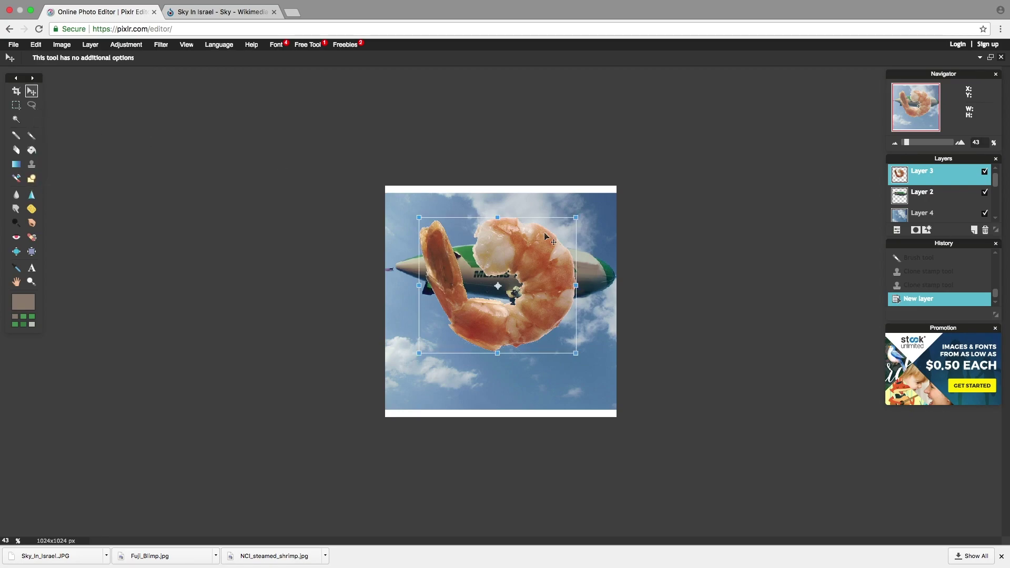
left_click_drag(418, 216, 492, 252)
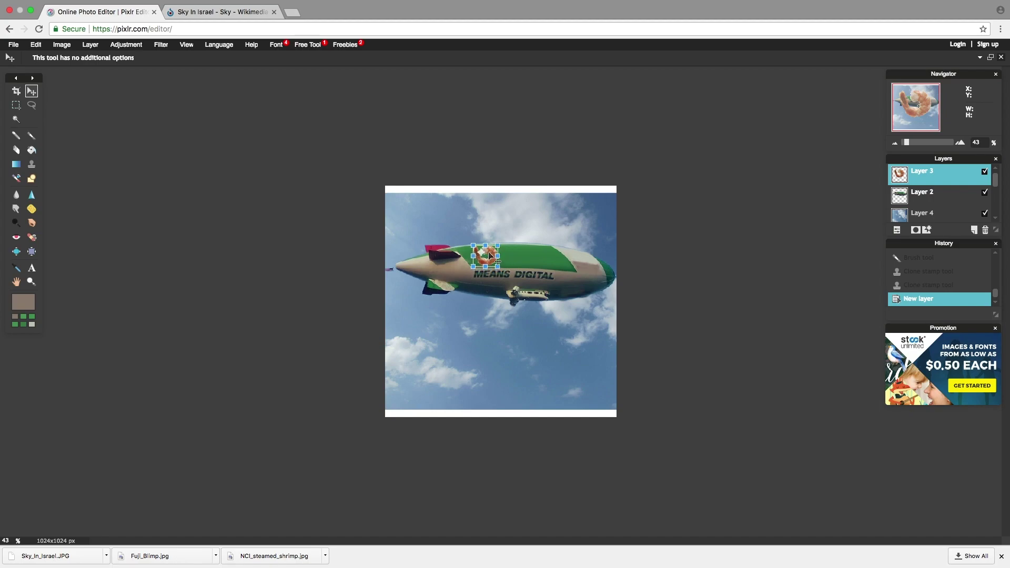
key("Return")
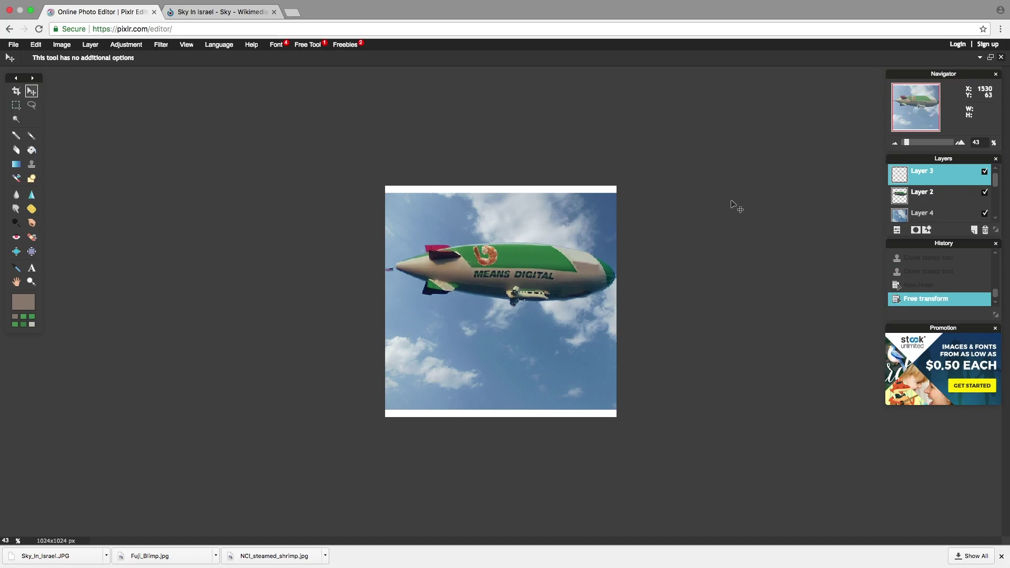
- Duplicate the small shrimp layer twice and place the copies side by side to form a row of three along the green panel
right_click(929, 177)
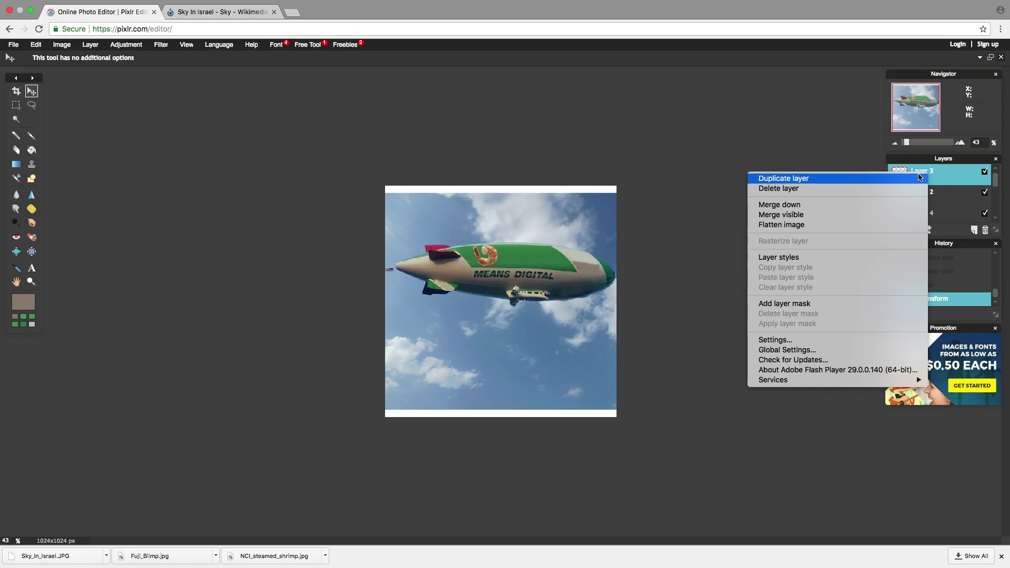
left_click(918, 174)
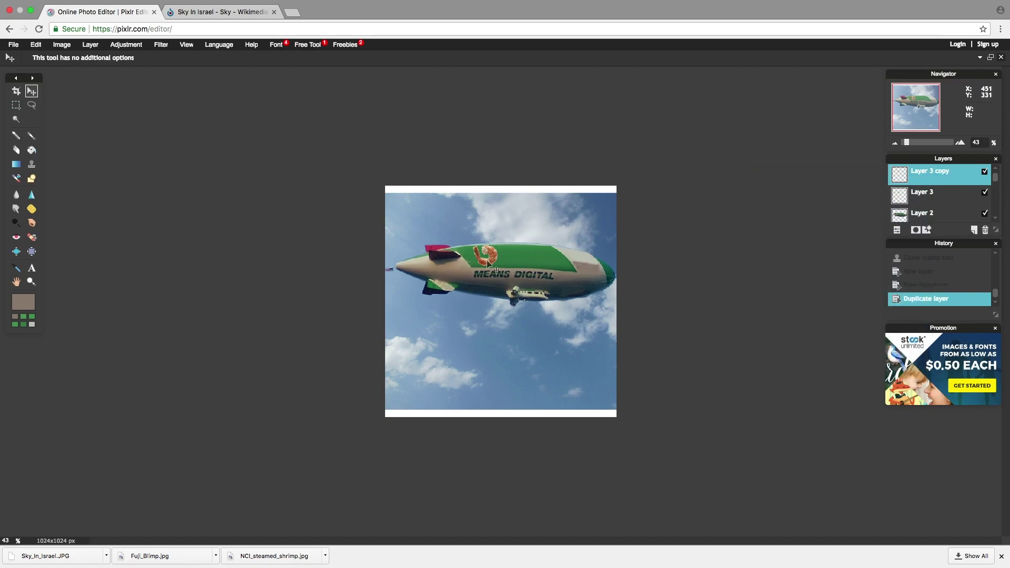
left_click_drag(492, 253, 519, 256)
right_click(906, 169)
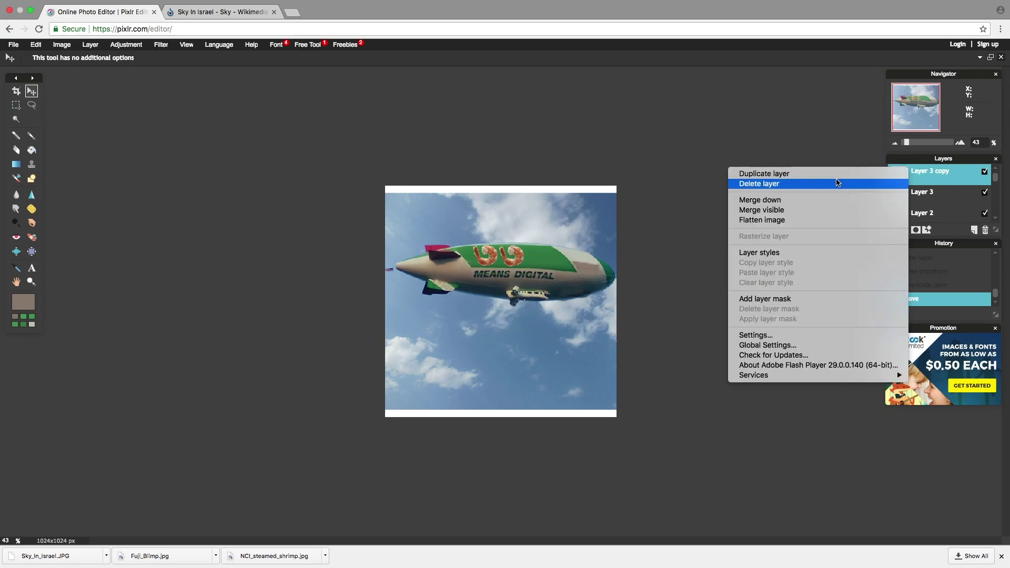
left_click(834, 174)
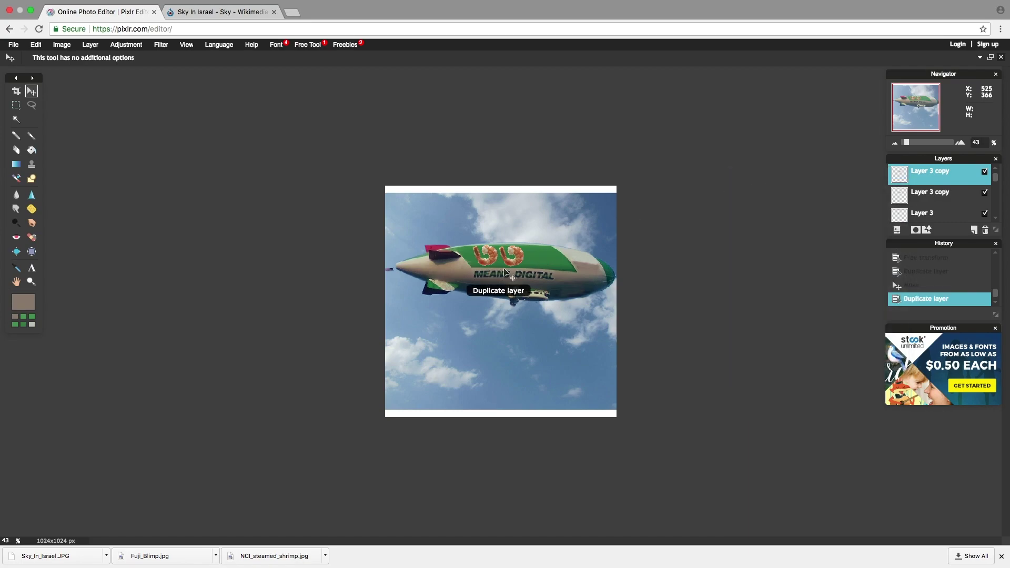
left_click_drag(519, 253, 547, 253)
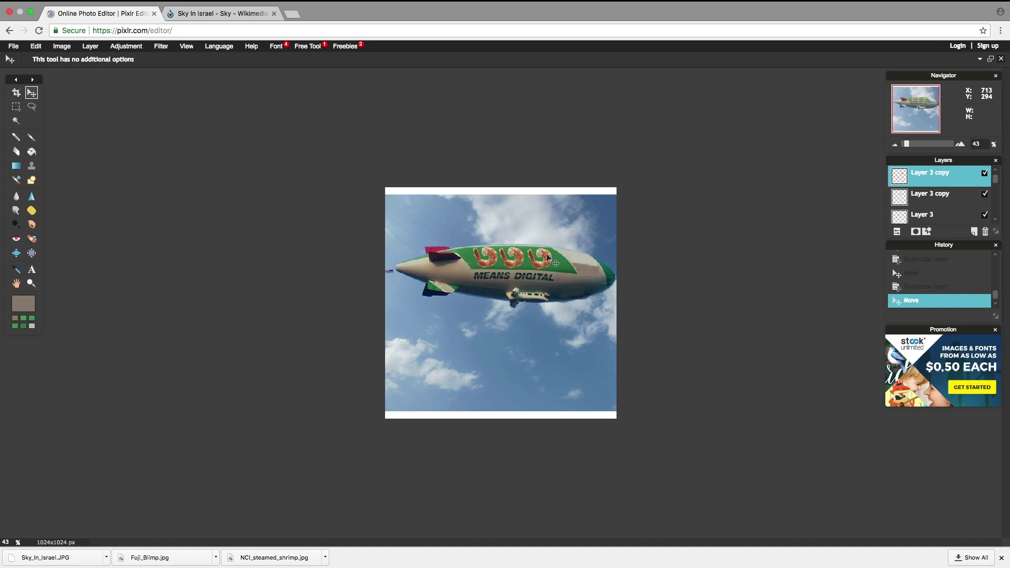
- Merge both shrimp copies down into Layer 3 and shift the row slightly up and toward the tail on the green panel
right_click(903, 182)
left_click(849, 210)
right_click(905, 177)
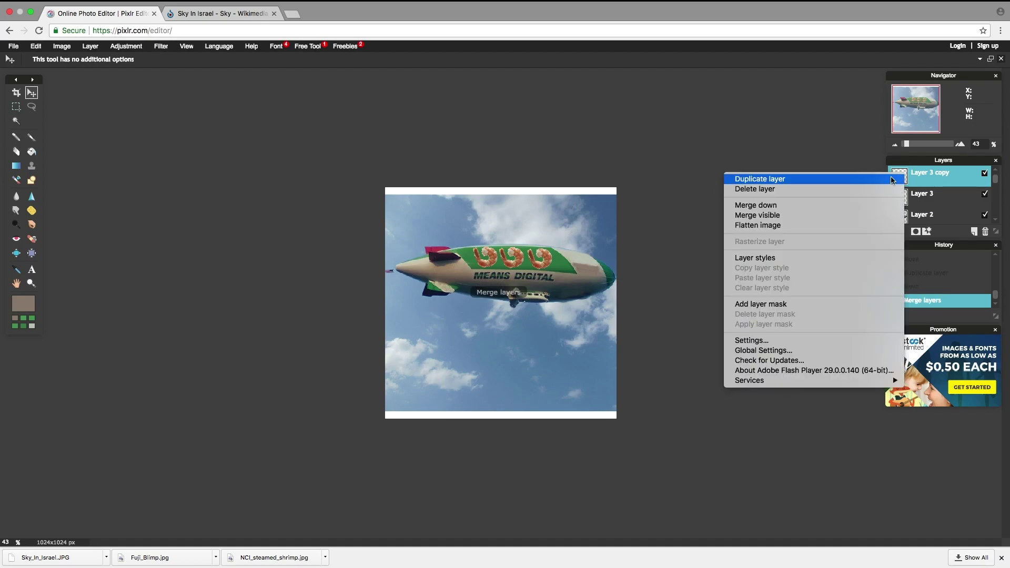
left_click(862, 206)
mouse_move(542, 256)
left_mouse_down()
mouse_move(534, 221)
mouse_move(539, 252)
left_mouse_up()
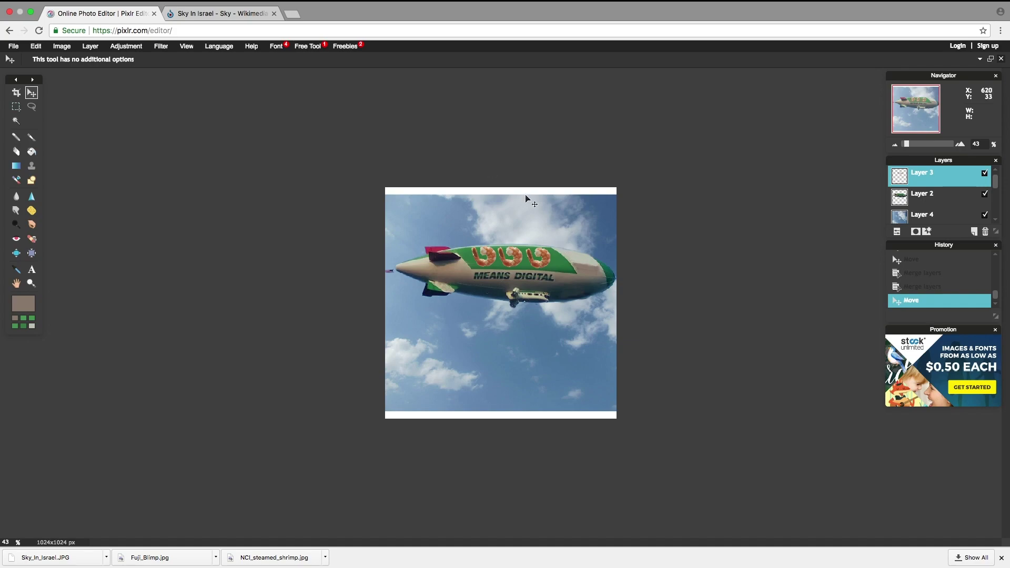
- Adjust the shrimp row on Layer 3 with Brightness & Contrast, setting brightness to -9 and contrast to -30
left_click(129, 48)
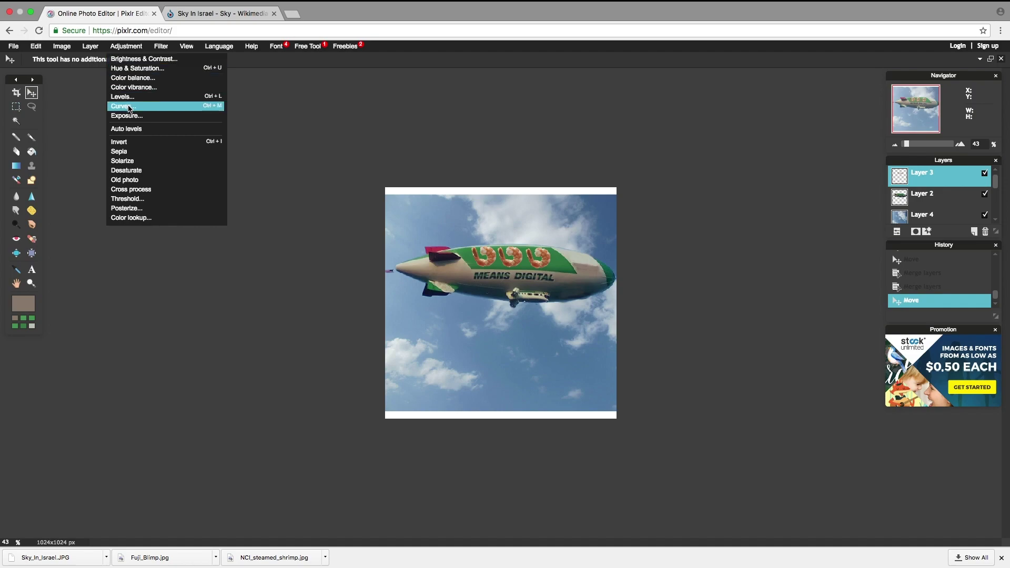
left_click(144, 61)
left_click_drag(533, 251, 293, 211)
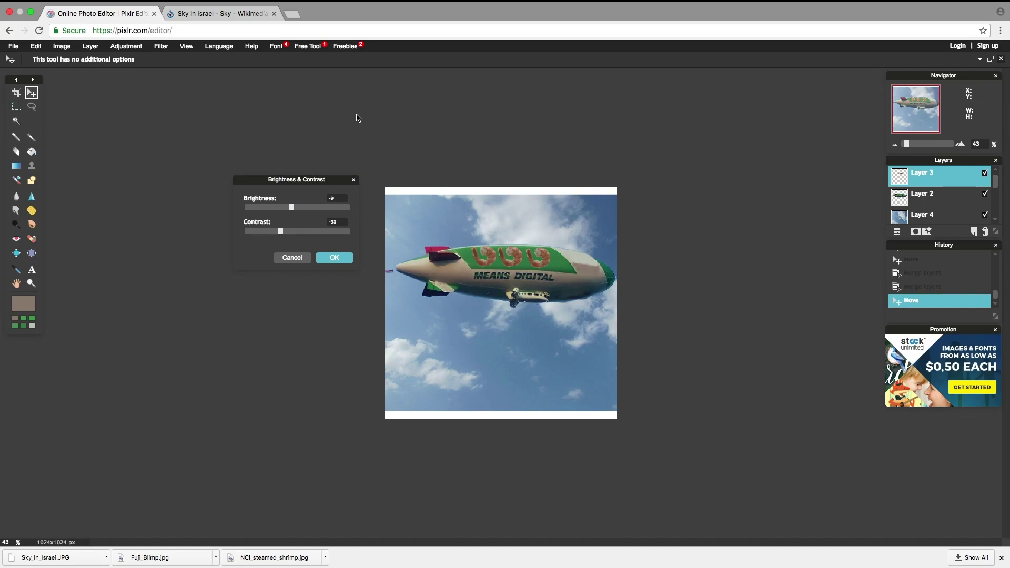
left_click(332, 260)
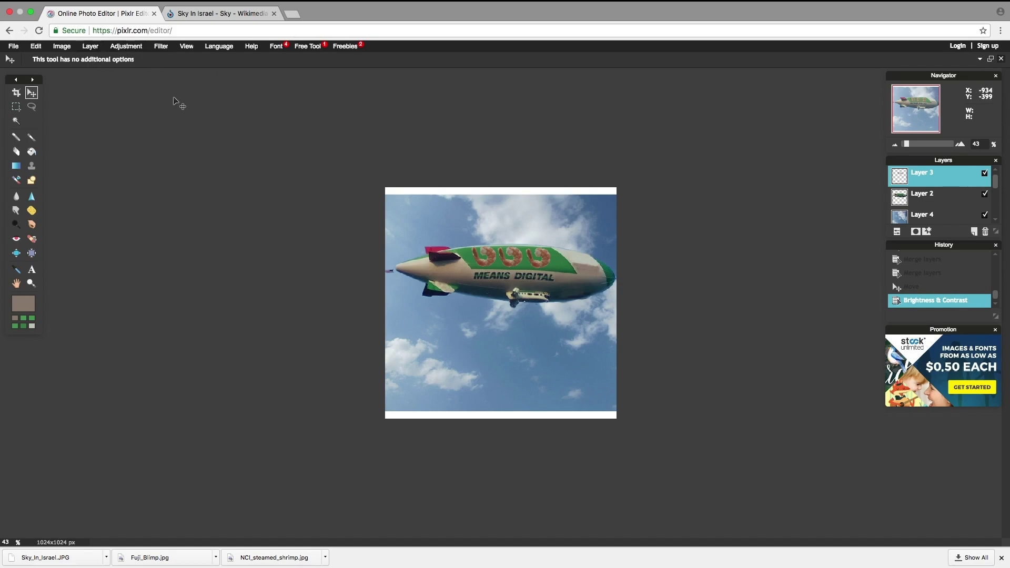
- Crop the image to about 1023 x 856 px, cutting off the white strips above and below the sky
left_click(17, 93)
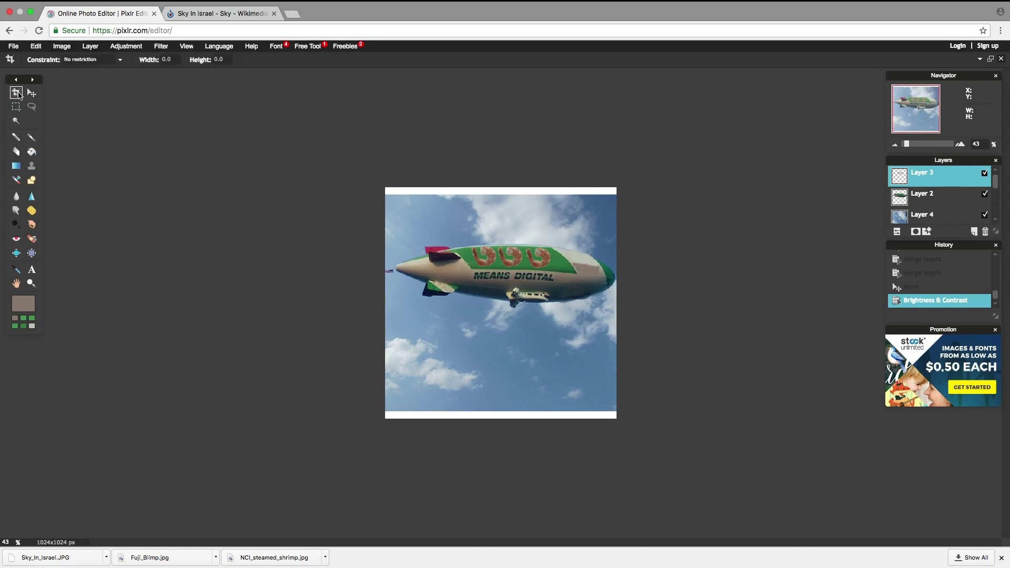
left_click_drag(382, 195, 623, 391)
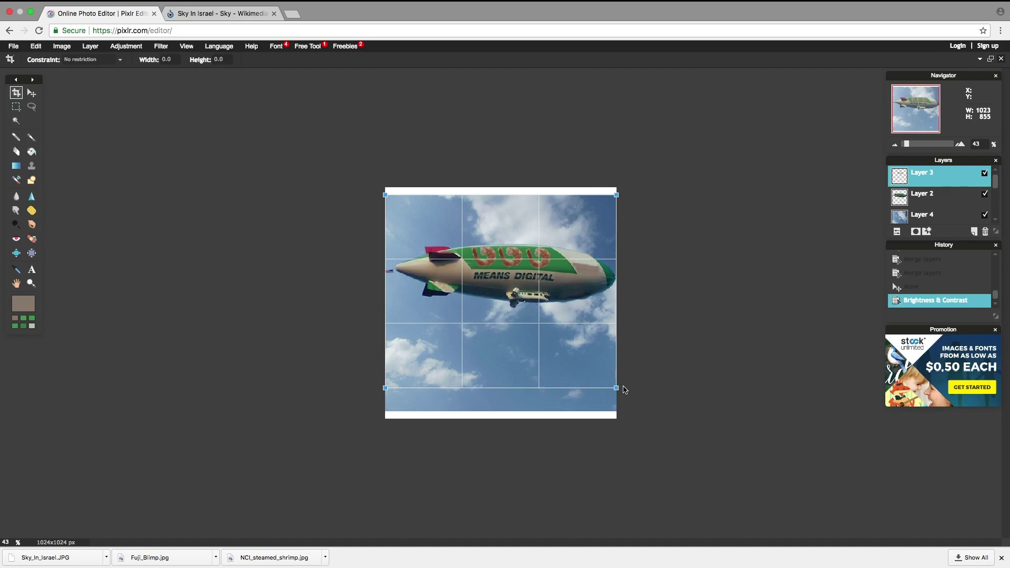
key("Return")
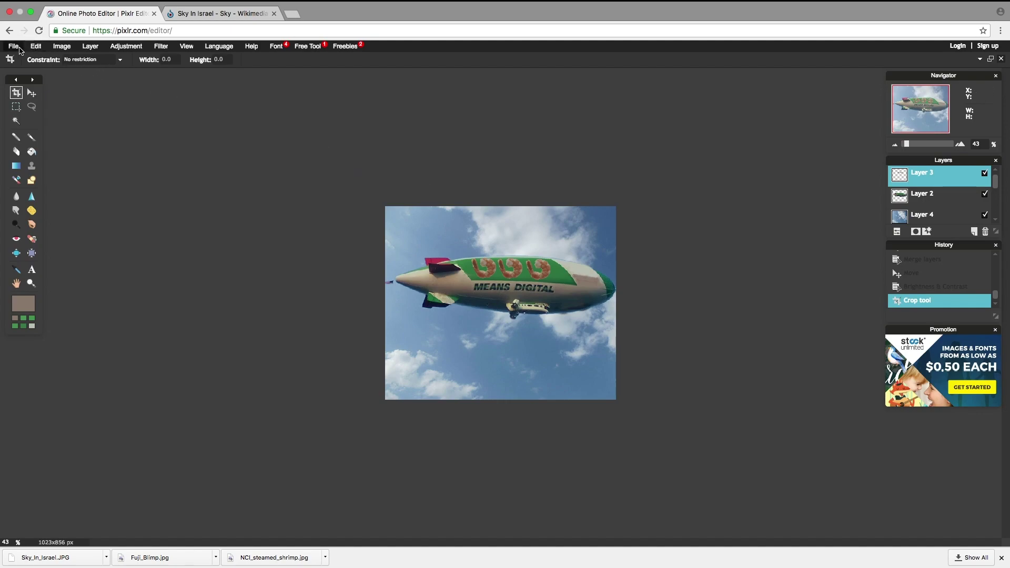
- Save the image to the Desktop as shrimp blimp in the layered PXD format
left_click(19, 49)
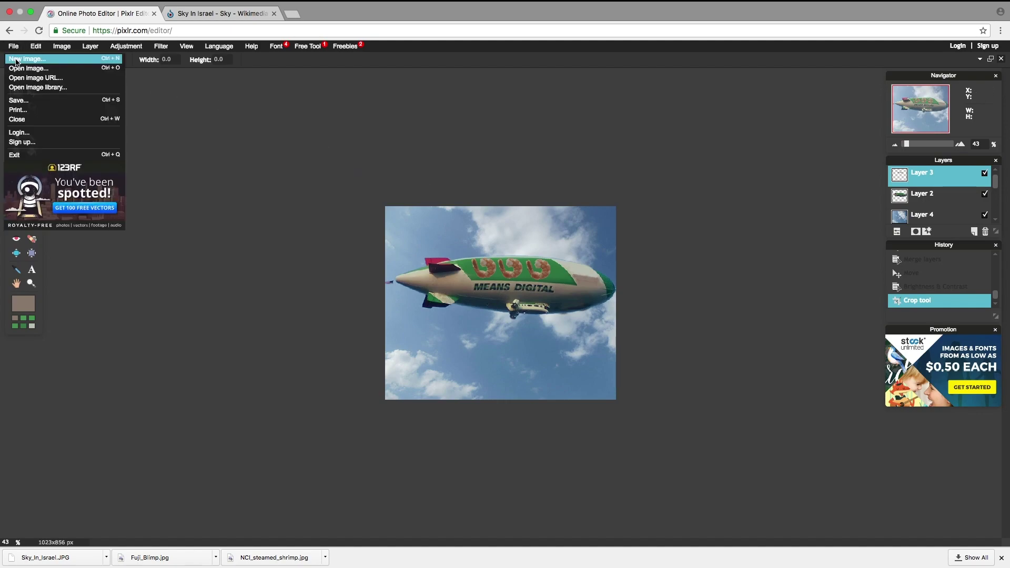
left_click(21, 100)
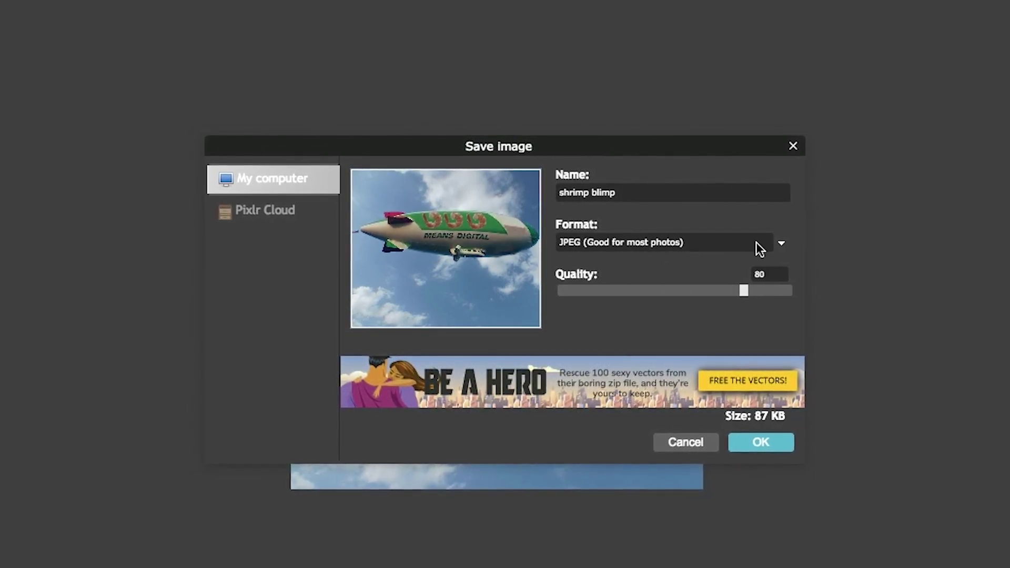
left_click(781, 243)
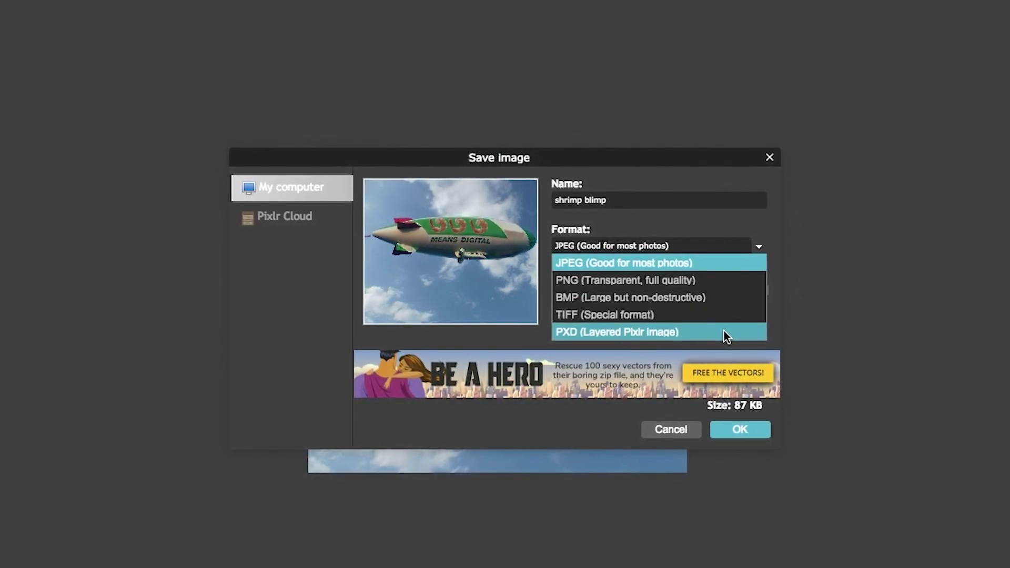
left_click(724, 332)
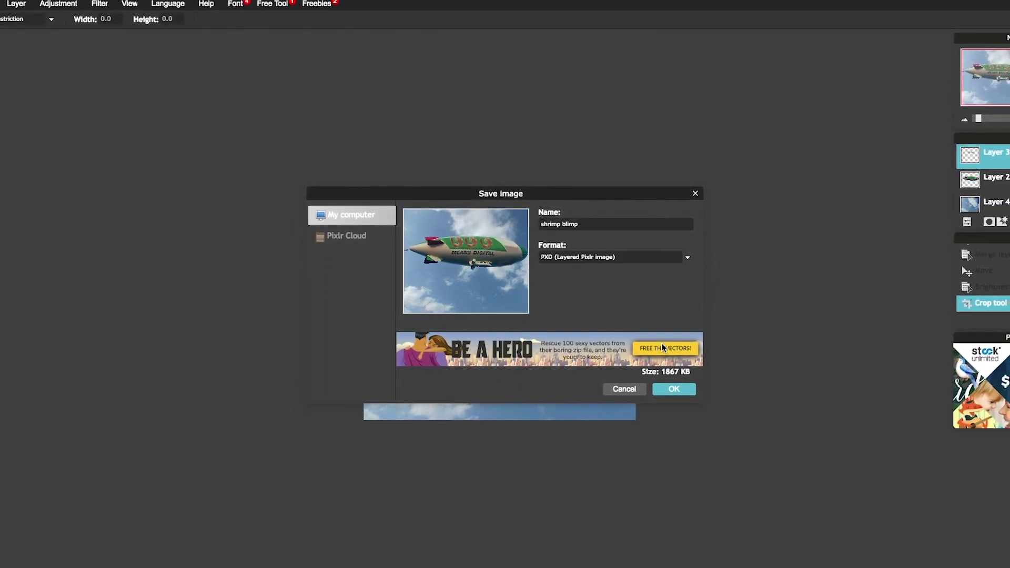
left_click(668, 388)
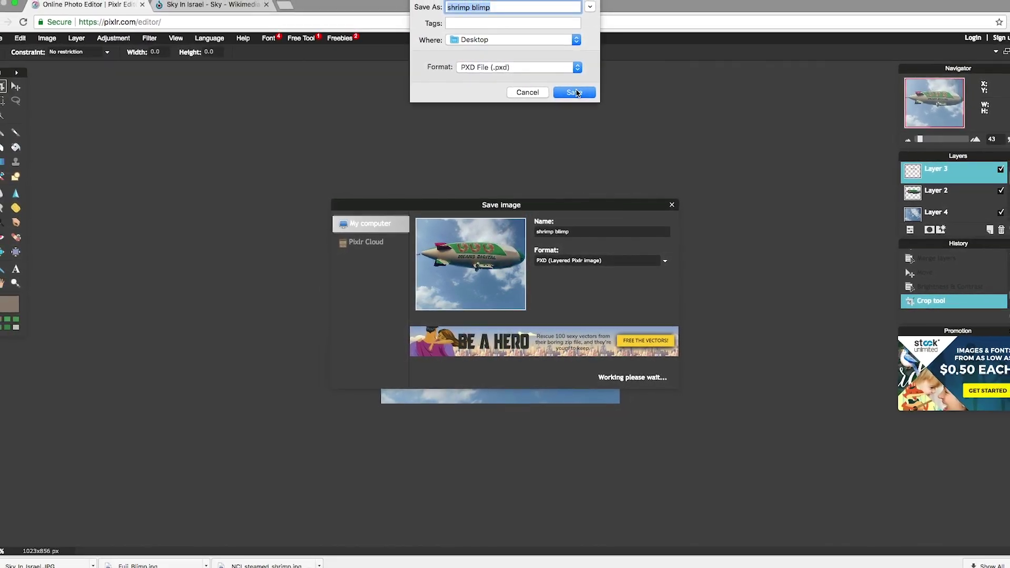
left_click(577, 89)
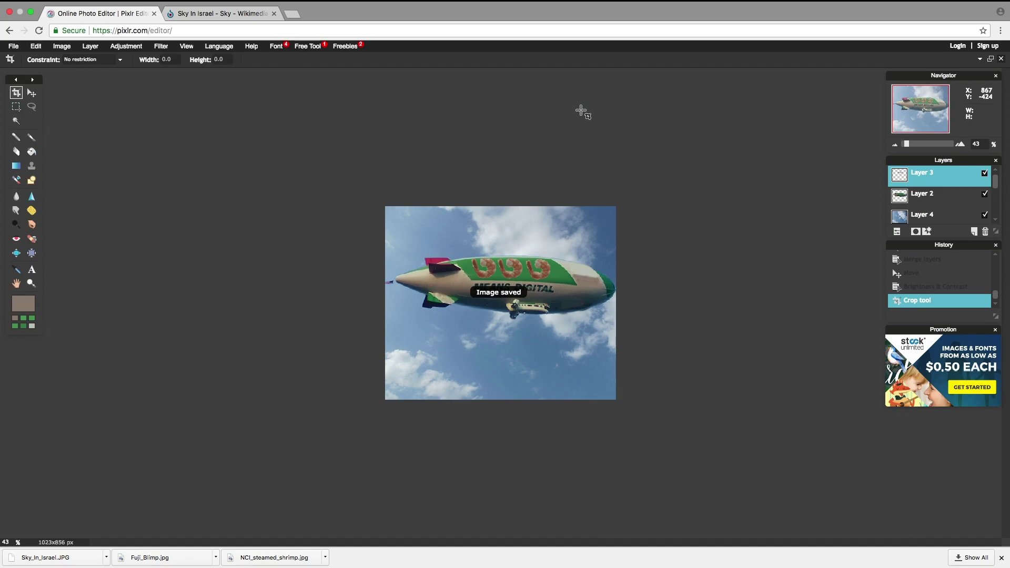
- Save a JPEG copy named shrimp blimp to the Desktop with the quality set to 100
left_click(13, 46)
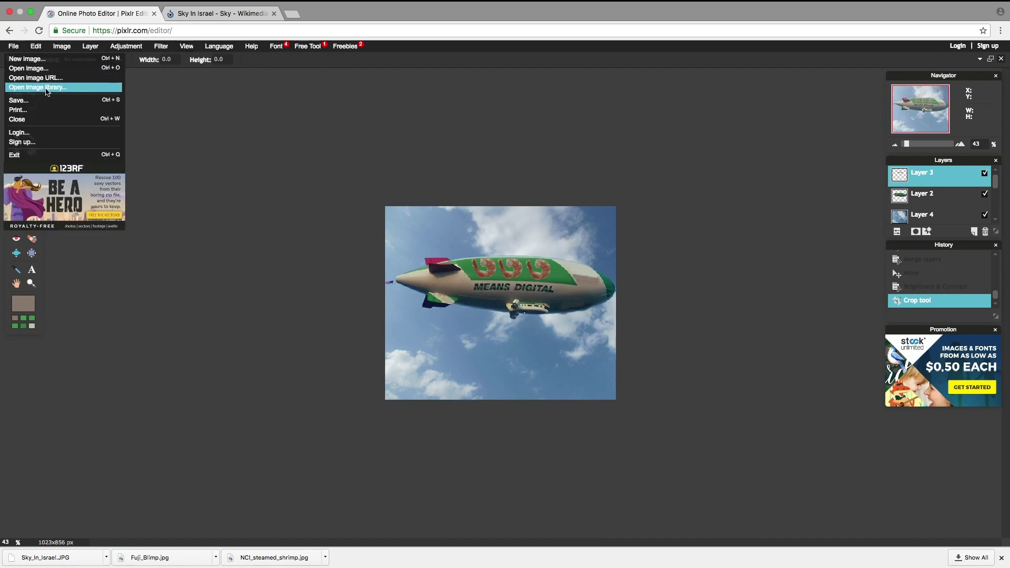
left_click(21, 100)
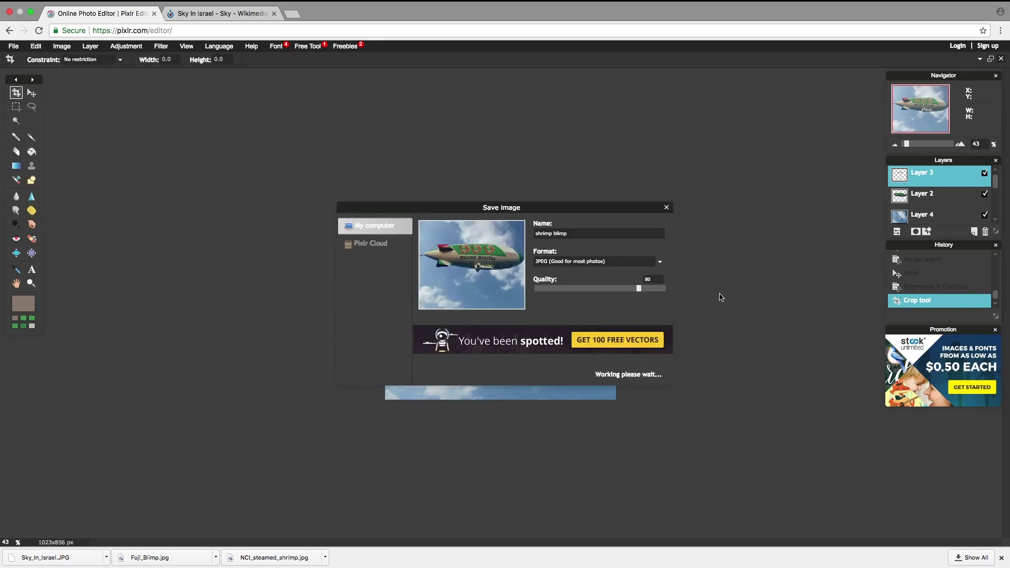
left_click(660, 262)
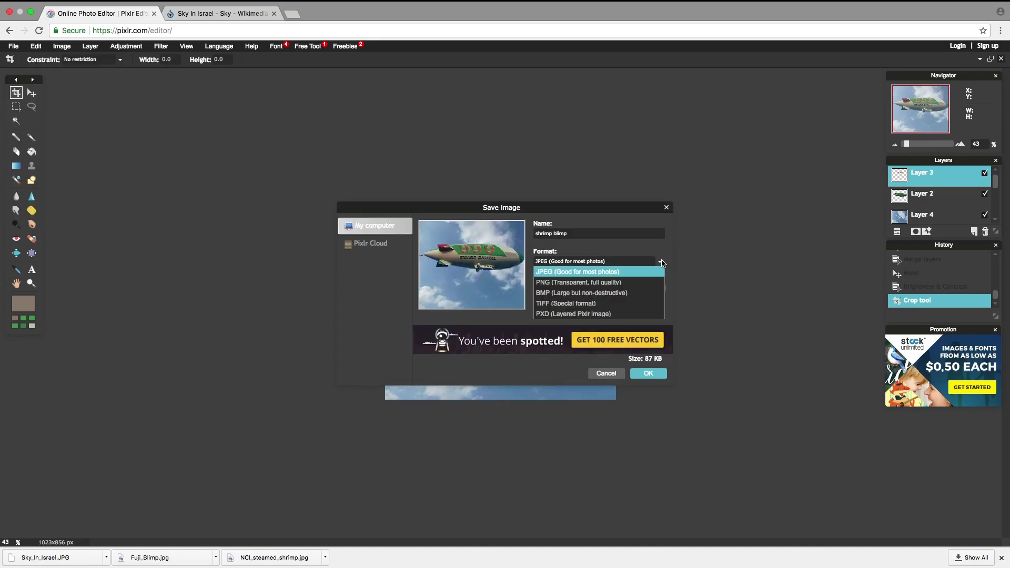
left_click(633, 272)
left_click_drag(638, 289, 682, 289)
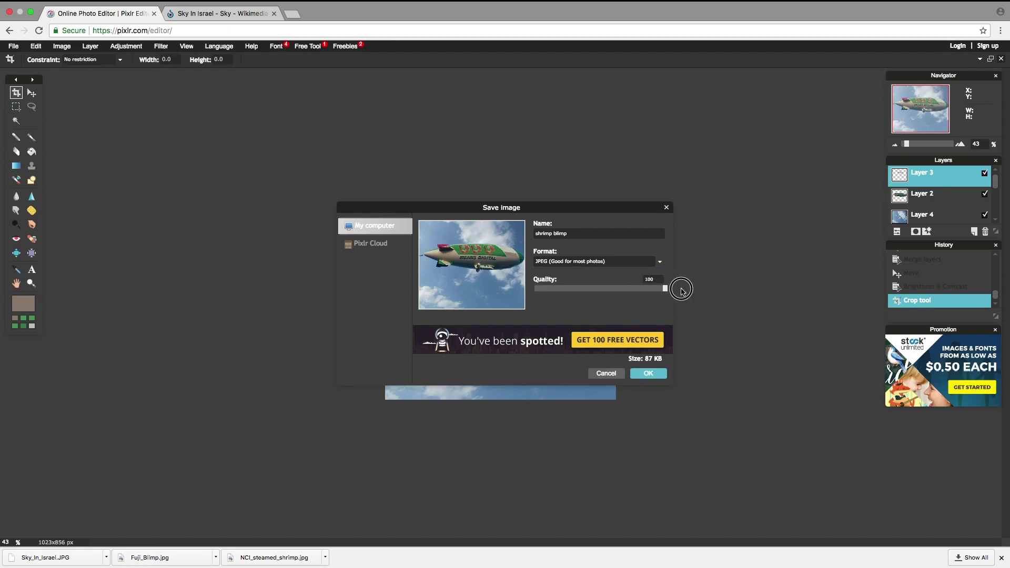
left_click(650, 373)
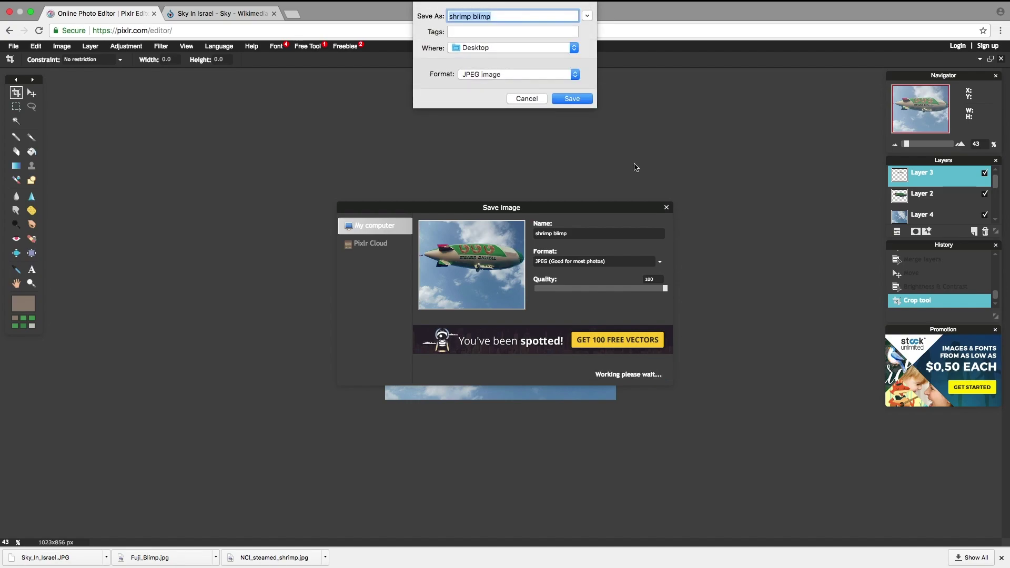
left_click(572, 99)
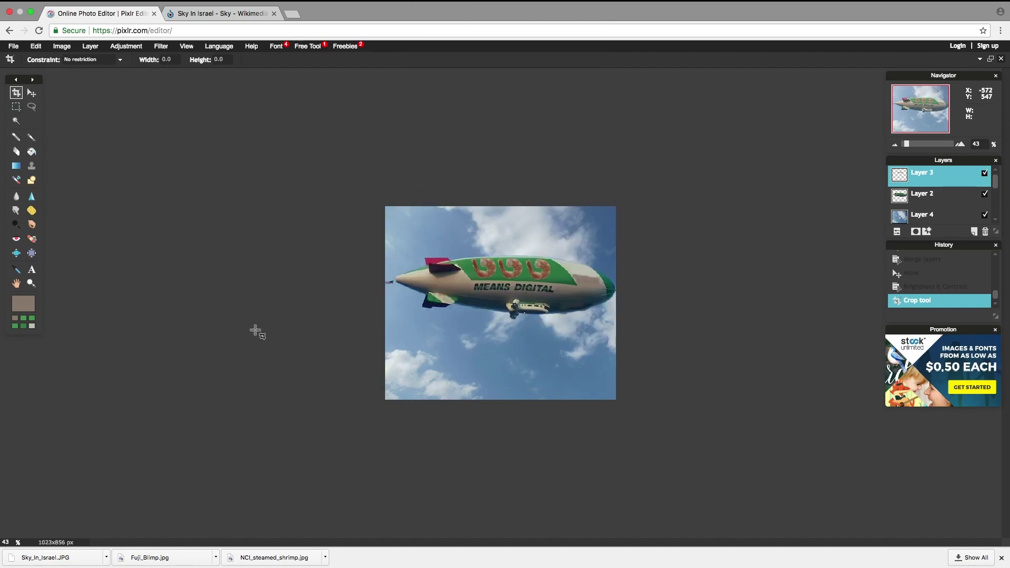
- Switch to Finder and locate the saved shrimp blimp files in the Desktop folder
mouse_move(147, 557)
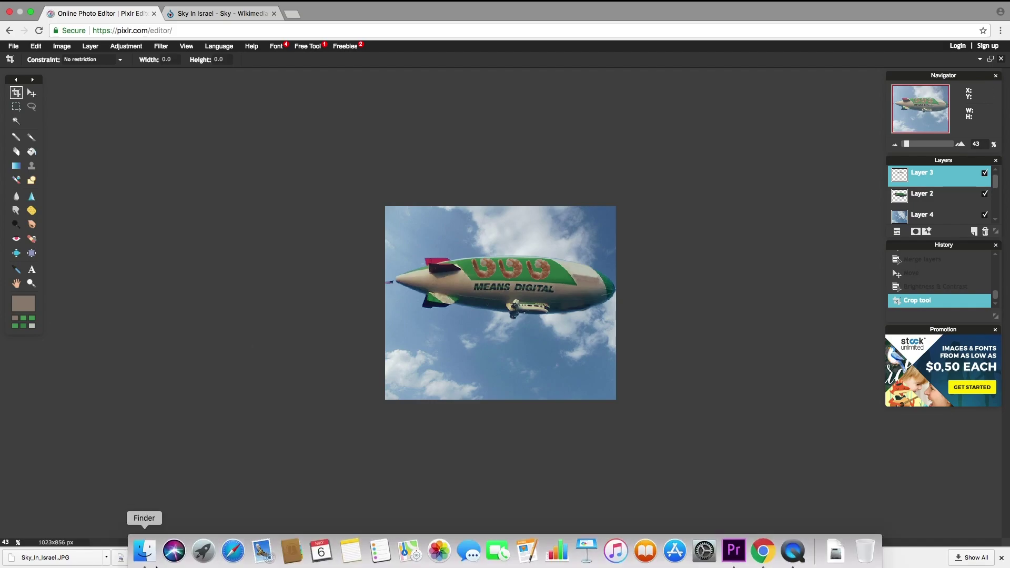
left_click(145, 552)
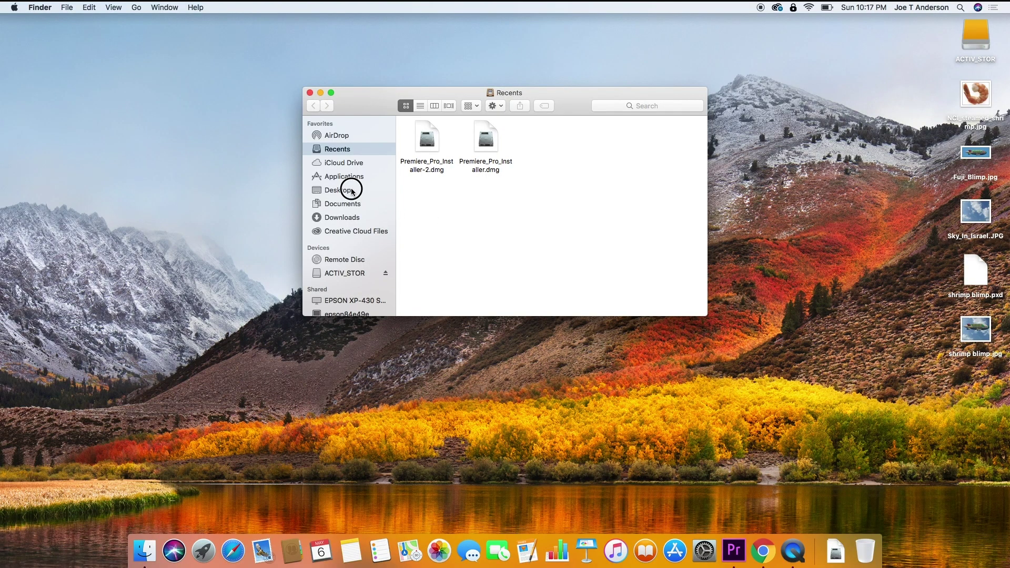
left_click(352, 190)
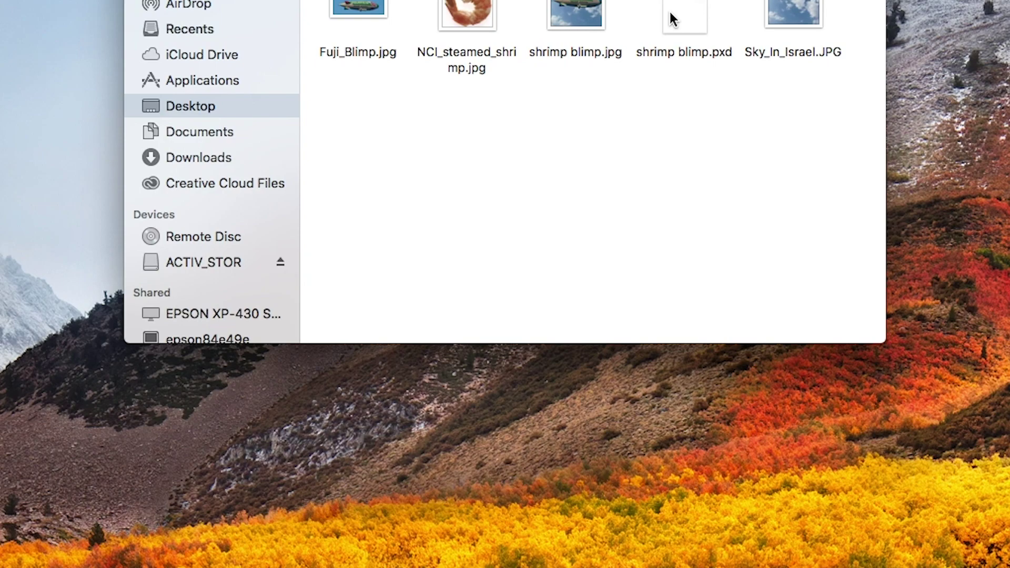
left_click(596, 21)
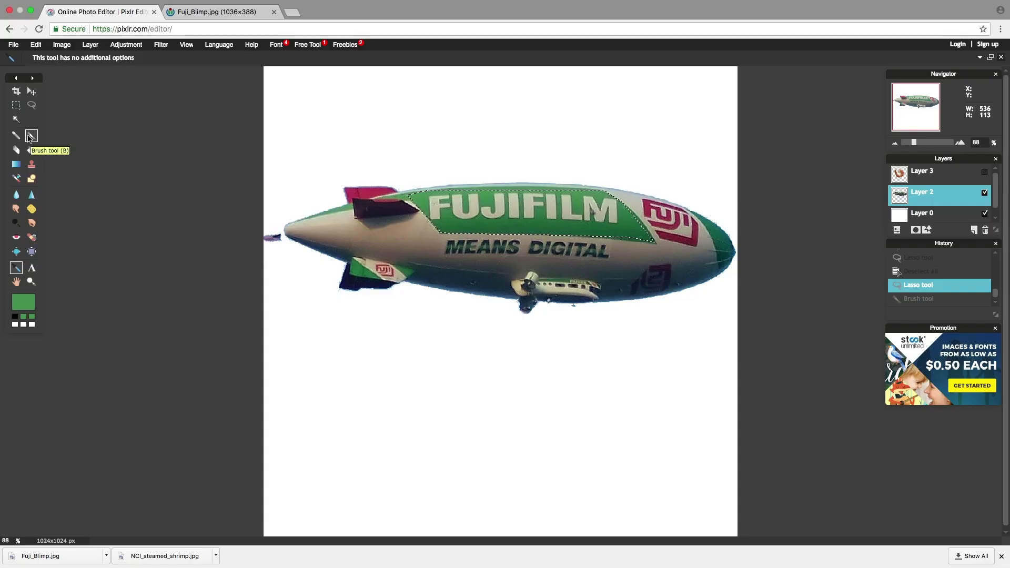
left_click(30, 138)
mouse_move(432, 200)
left_mouse_down()
mouse_move(605, 203)
mouse_move(474, 200)
mouse_move(543, 209)
mouse_move(453, 211)
mouse_move(631, 219)
left_mouse_up()
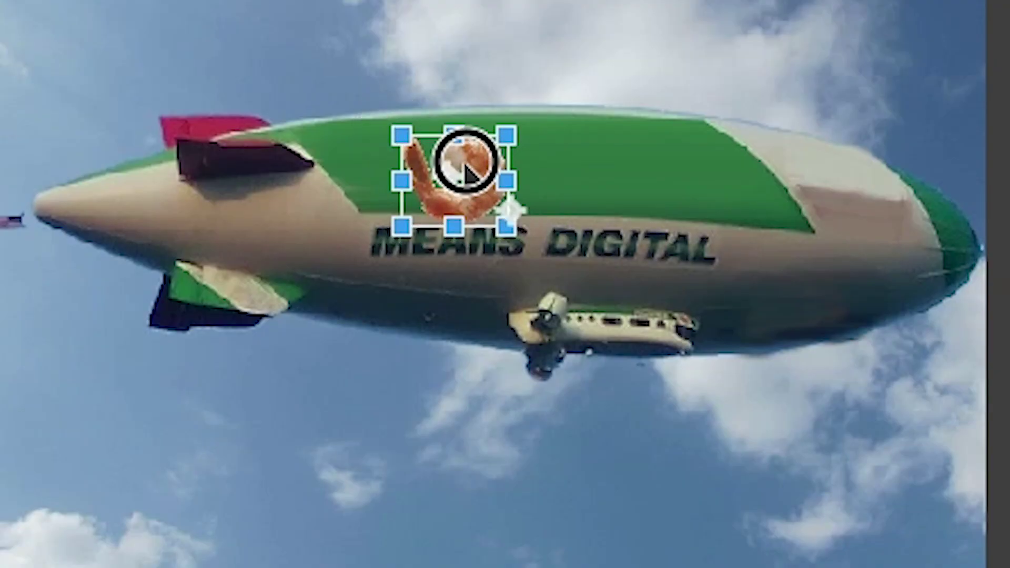
left_click_drag(467, 162, 563, 153)
- Open shrimp blimp.jpg in Preview to check the exported image, and switch back to Pixlr Editor
left_click(547, 139)
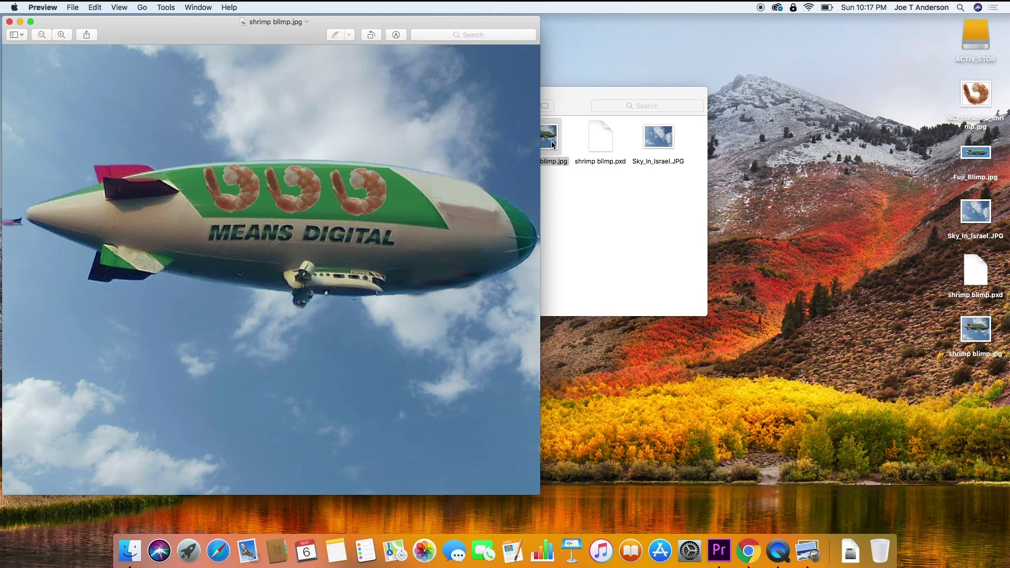
key("super+Tab")
key("super+Tab")
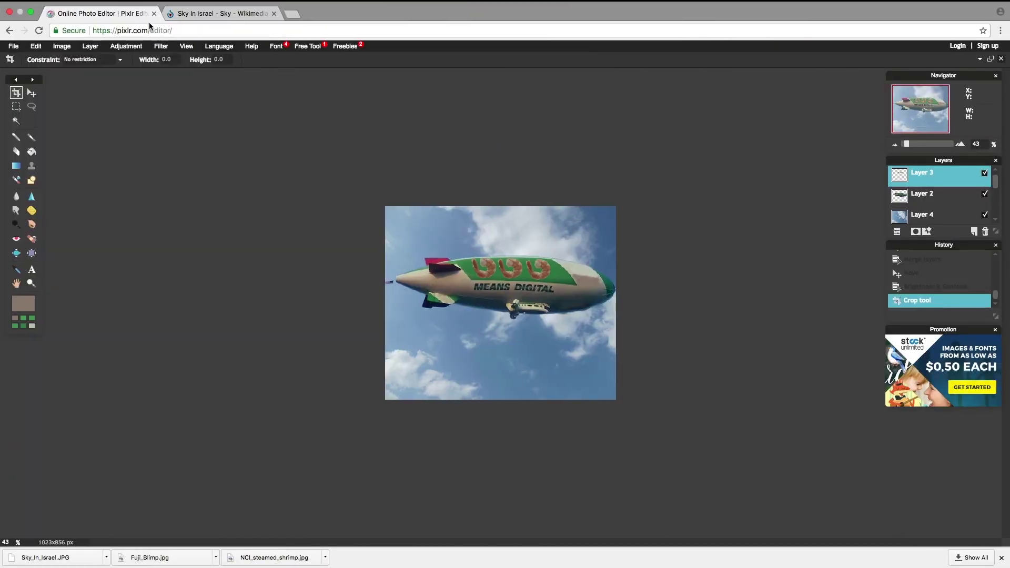
key("super+Tab")
key("super+Tab")
key("super+Tab")
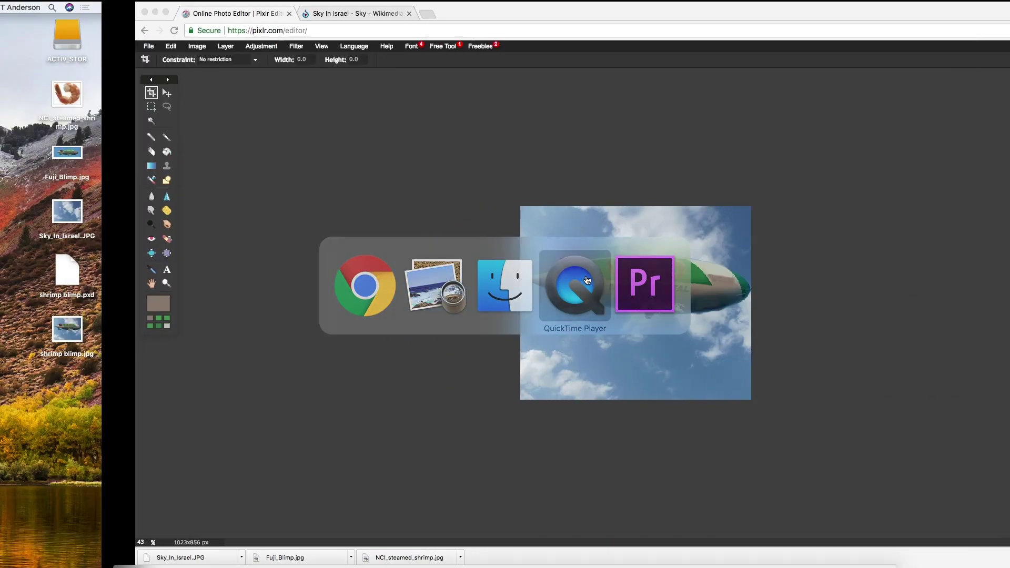